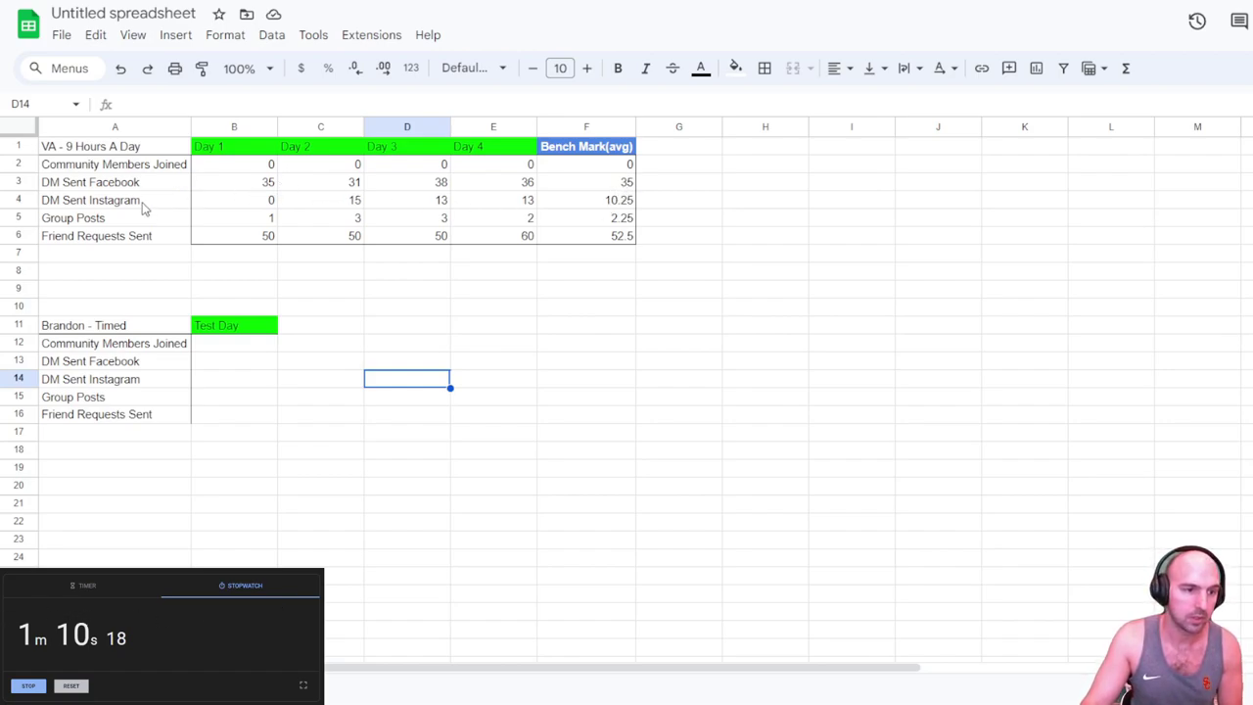
Step: Review the Bench Mark(avg) formulas for Facebook DMs, Instagram DMs, group posts and friend requests in the VA table
click(622, 204)
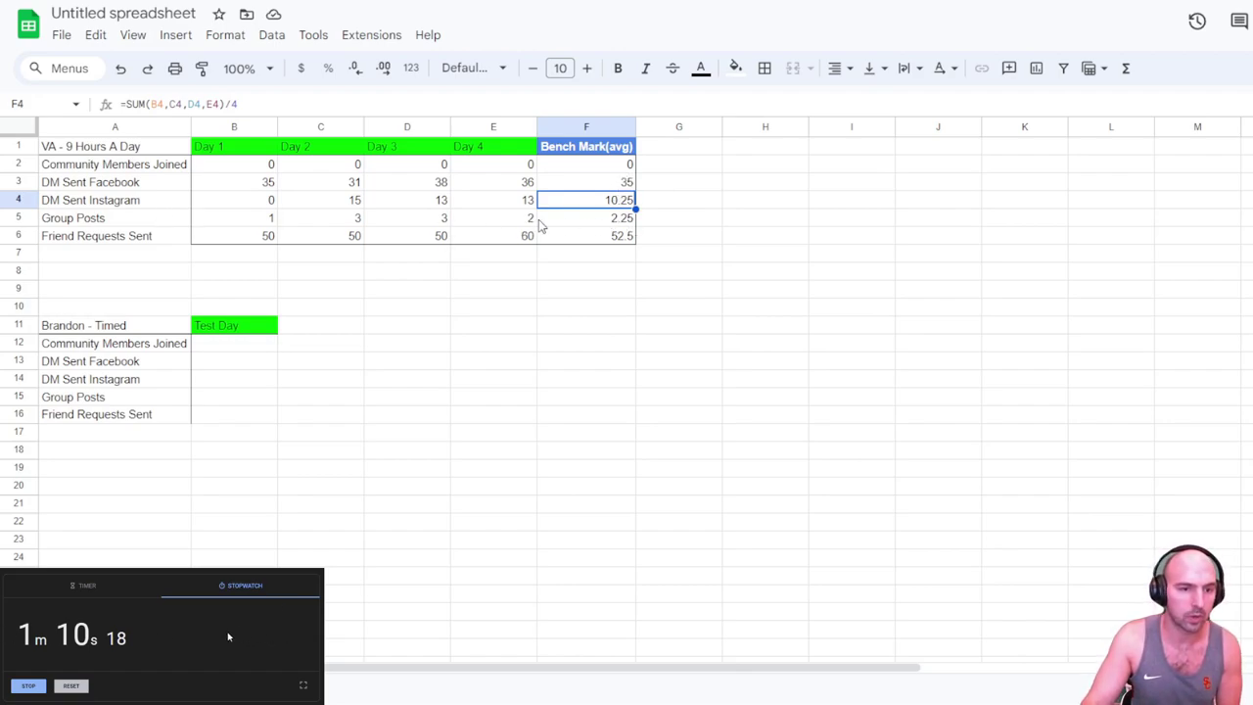
click(609, 187)
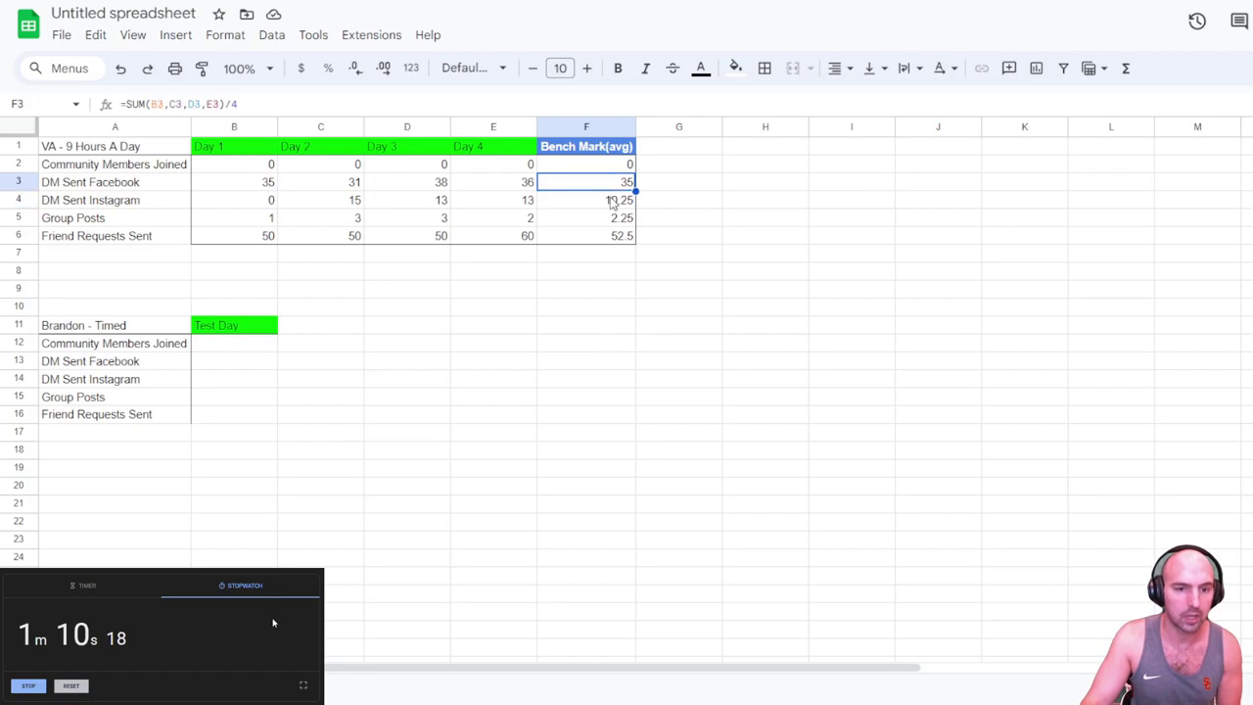
click(613, 201)
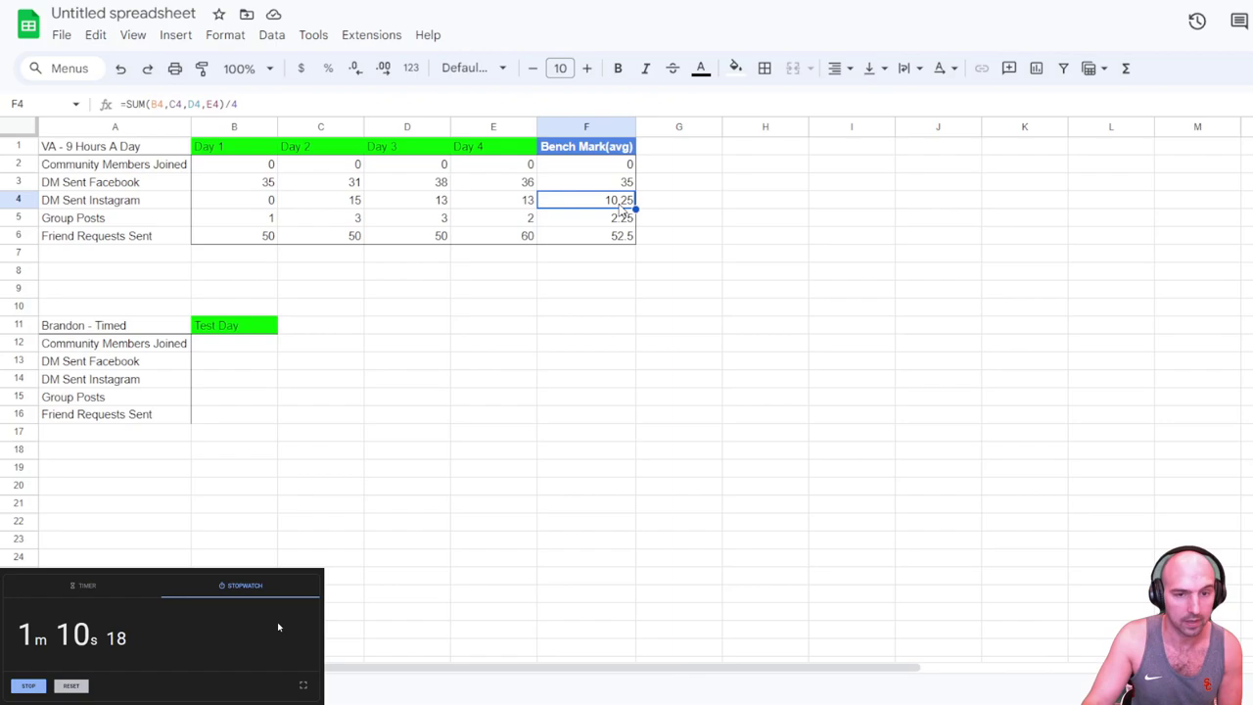
click(610, 187)
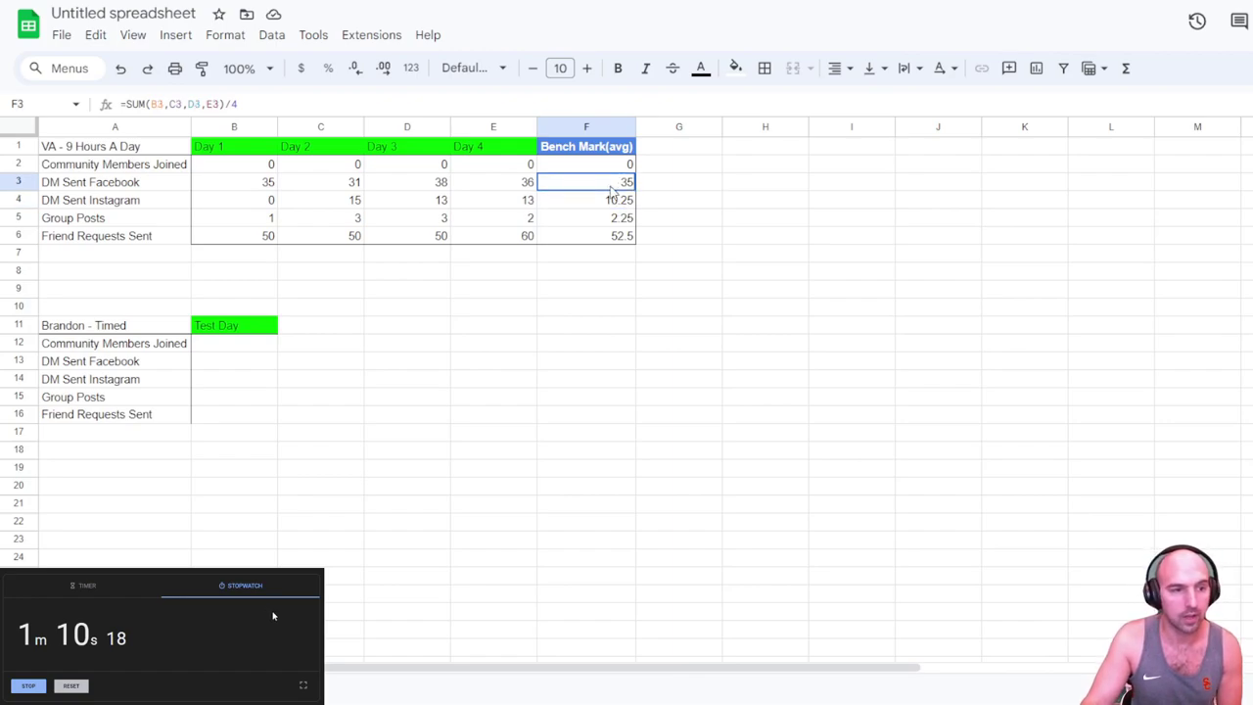
click(611, 220)
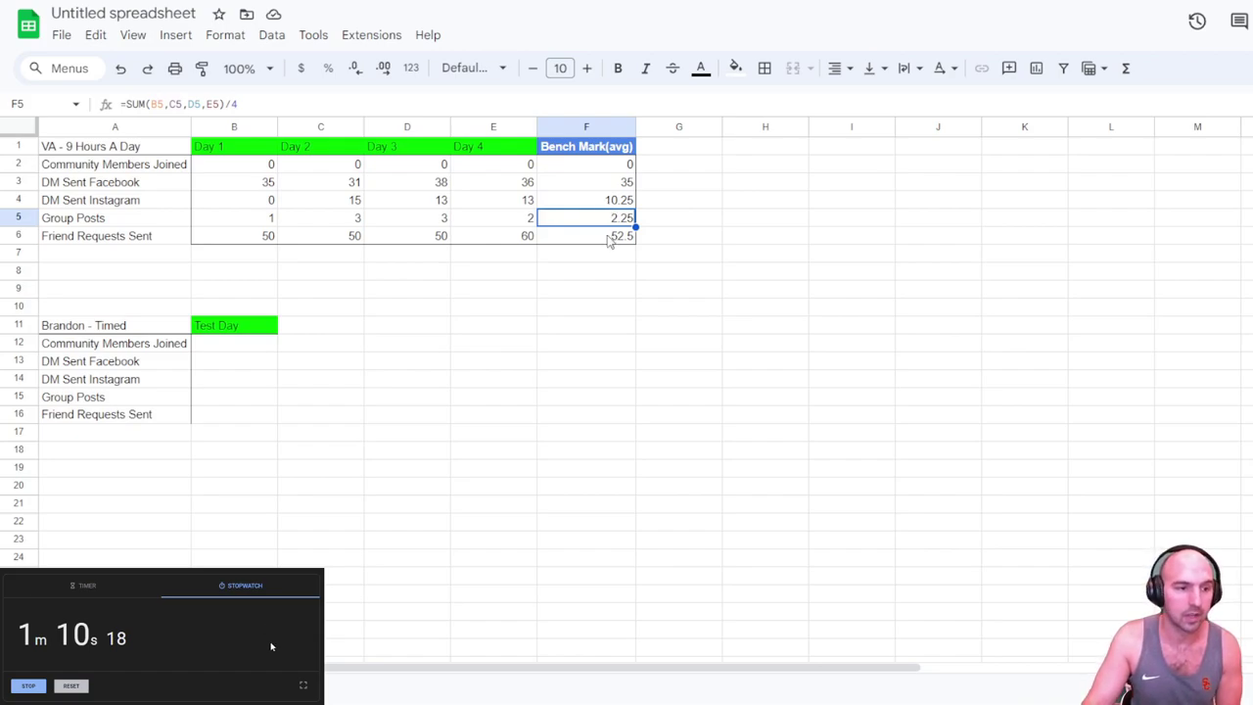
click(608, 240)
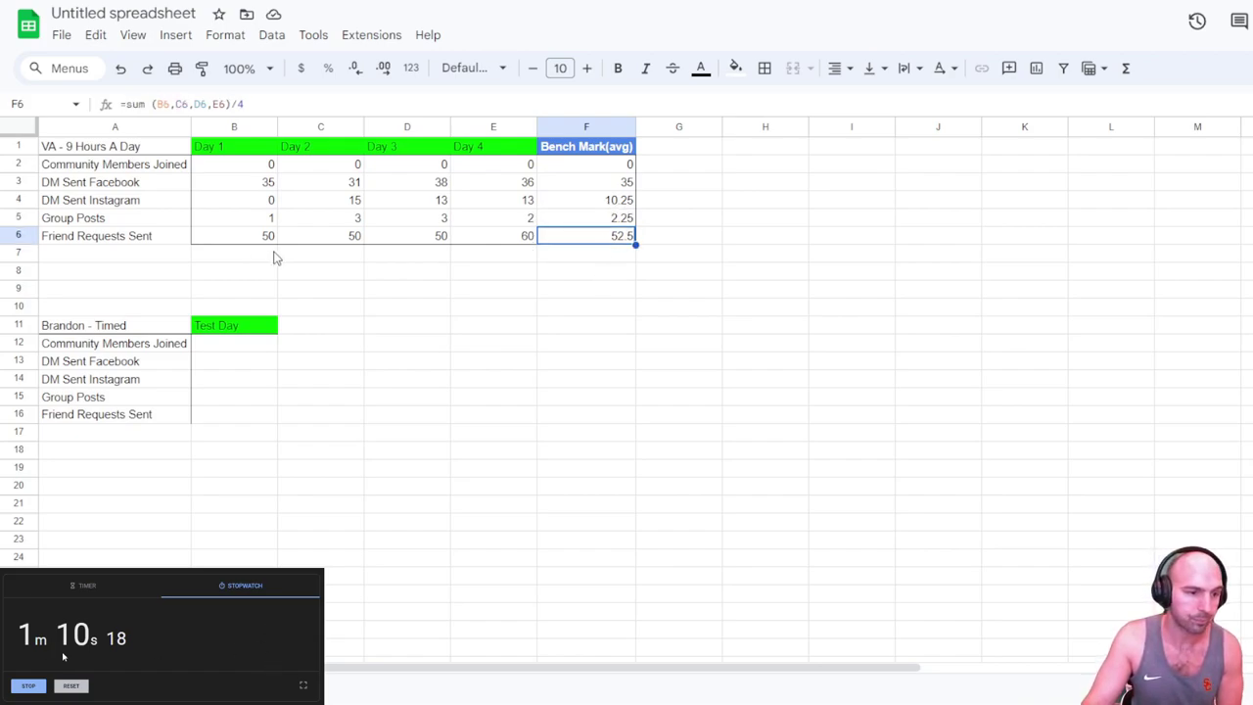
click(209, 347)
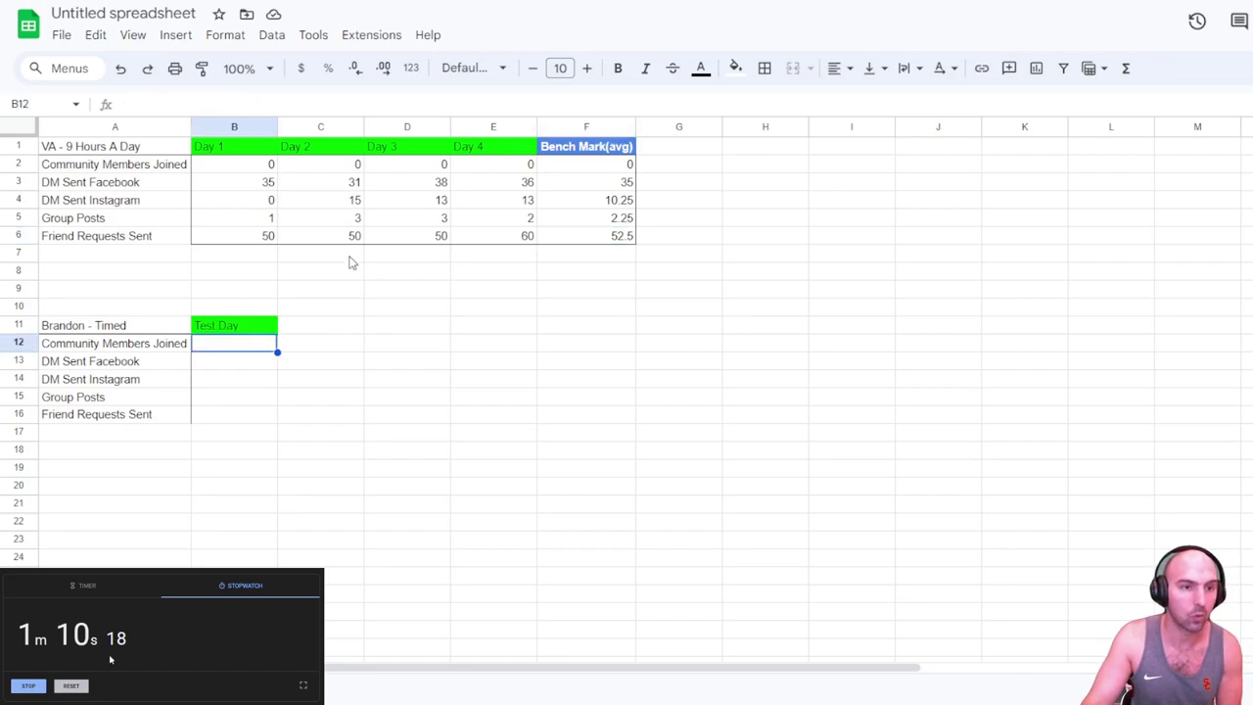
Step: Switch to Facebook and view the Messenger conversation containing the assistant's daily activity report
key(ctrl+Tab)
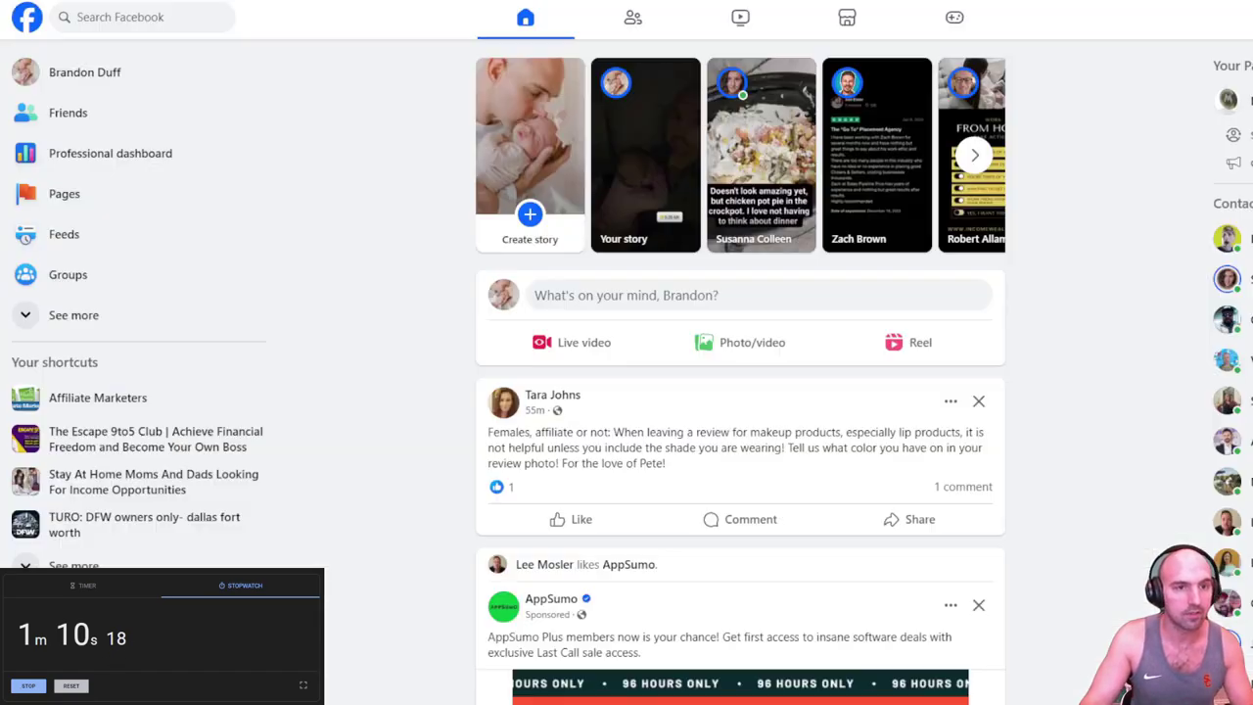
key(ctrl+Tab)
key(ctrl+Tab)
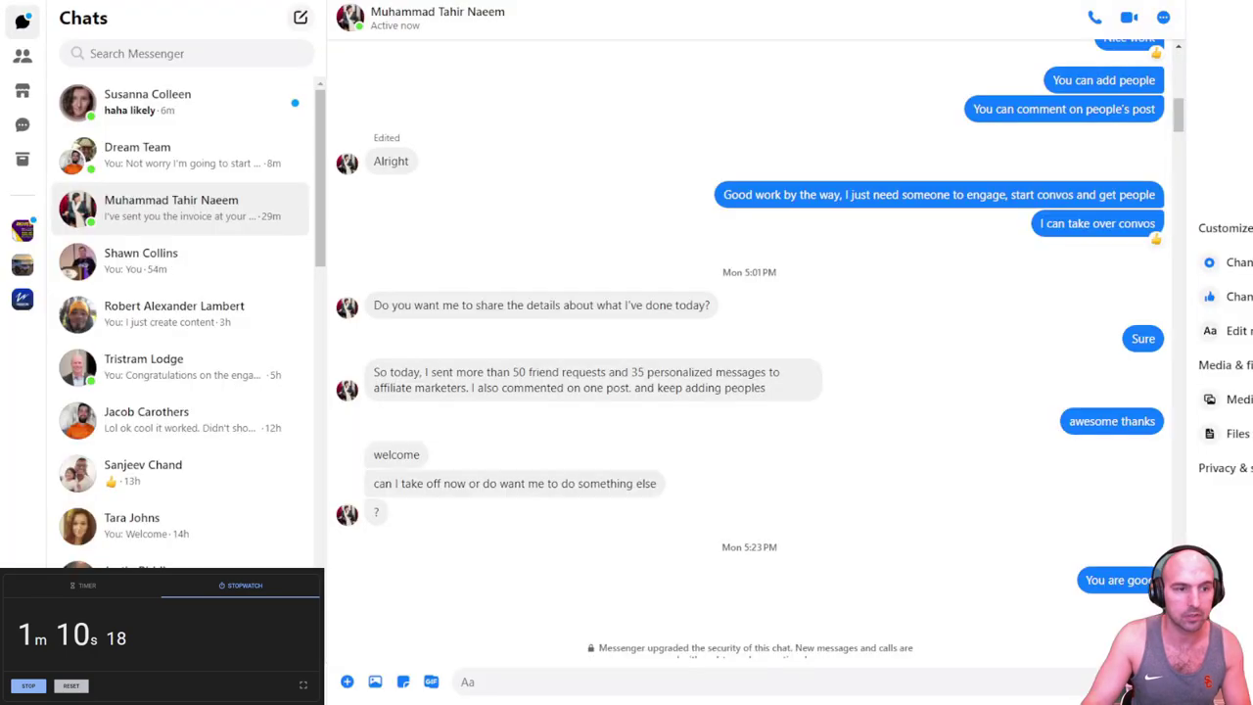
Step: Look over the discussion feed of The Escape 9to5 Club group and search Facebook groups for "affiliate"
key(ctrl+Tab)
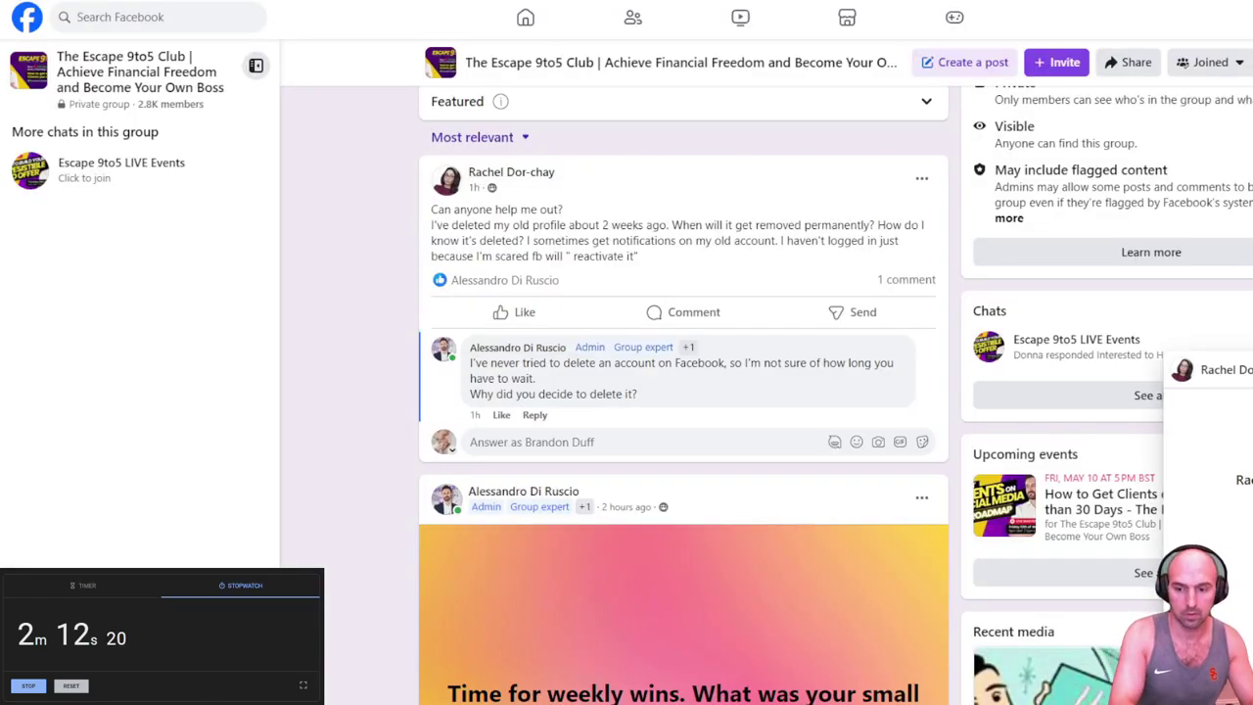
scroll(460, 255, down, 10)
scroll(562, 371, up, 15)
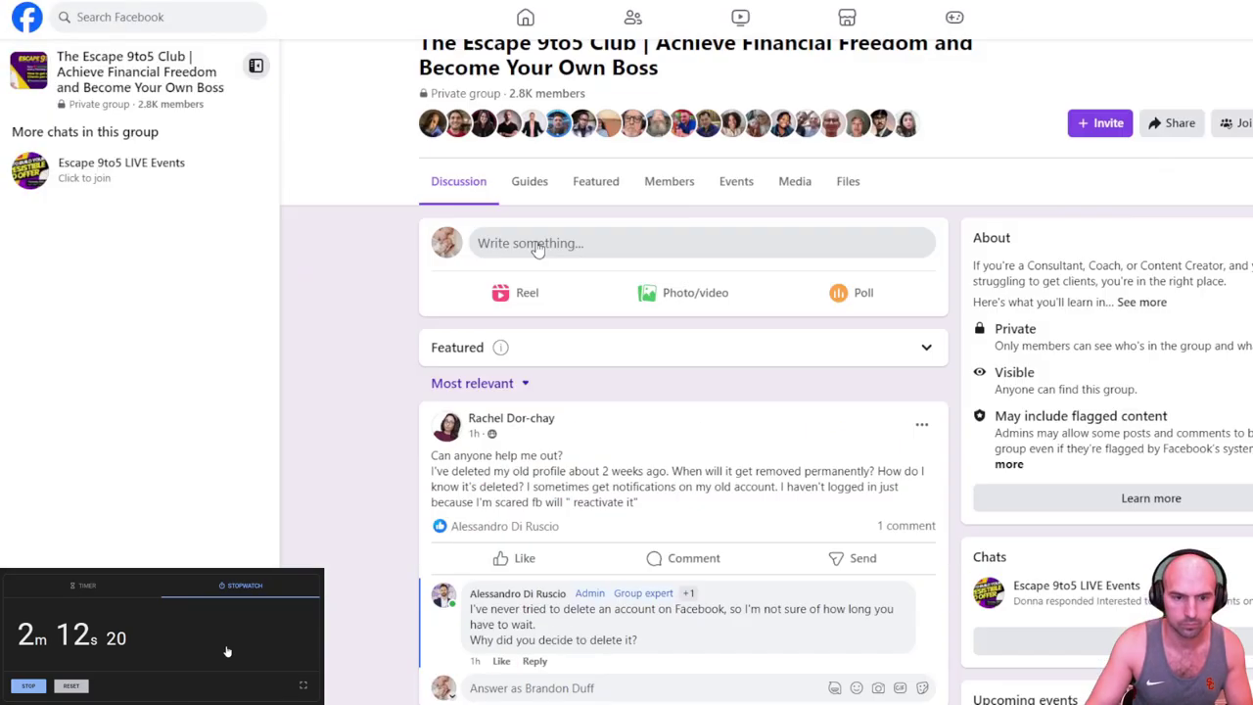
scroll(537, 249, down, 15)
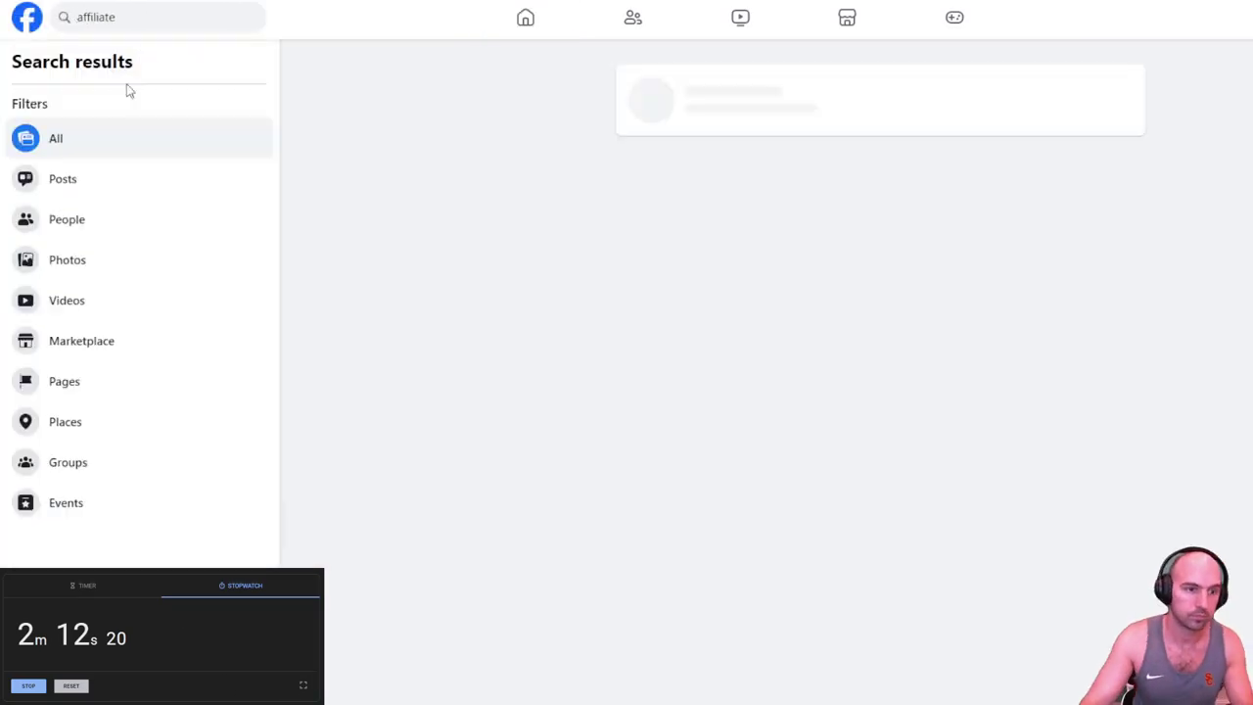
click(67, 463)
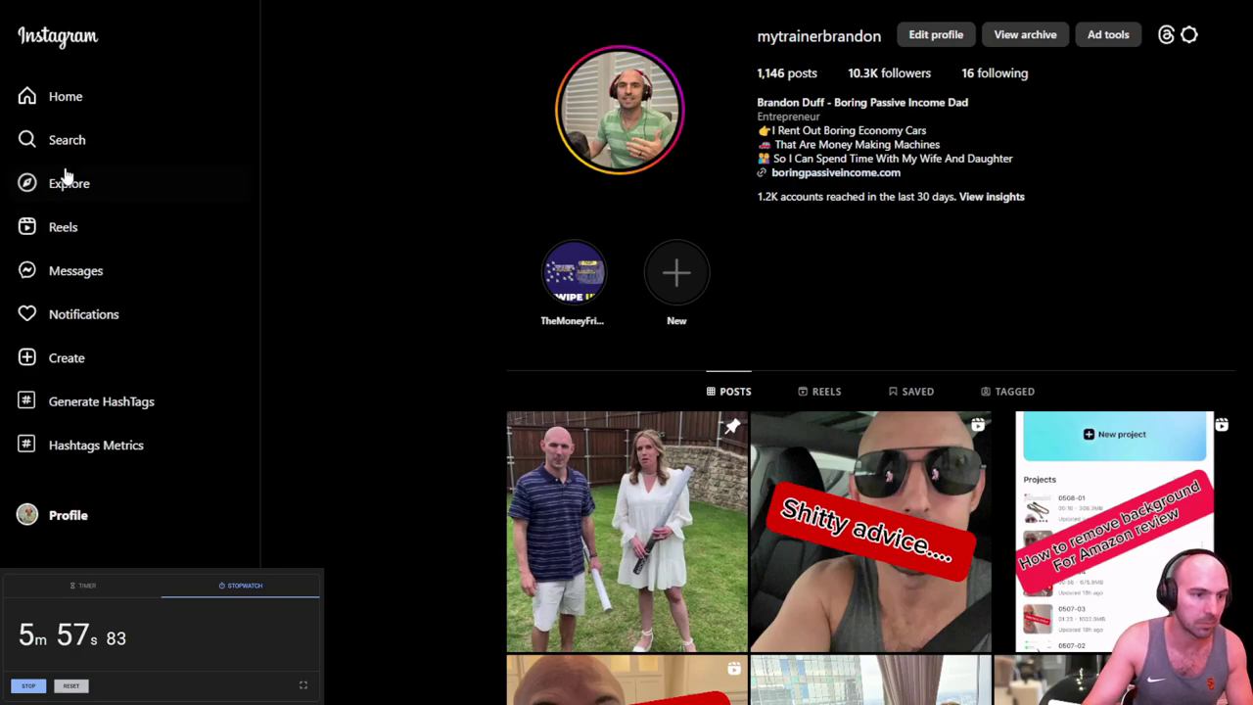
Step: Search Instagram for "affiliate marketing" and browse the posts under #affiliatemarketing
click(62, 183)
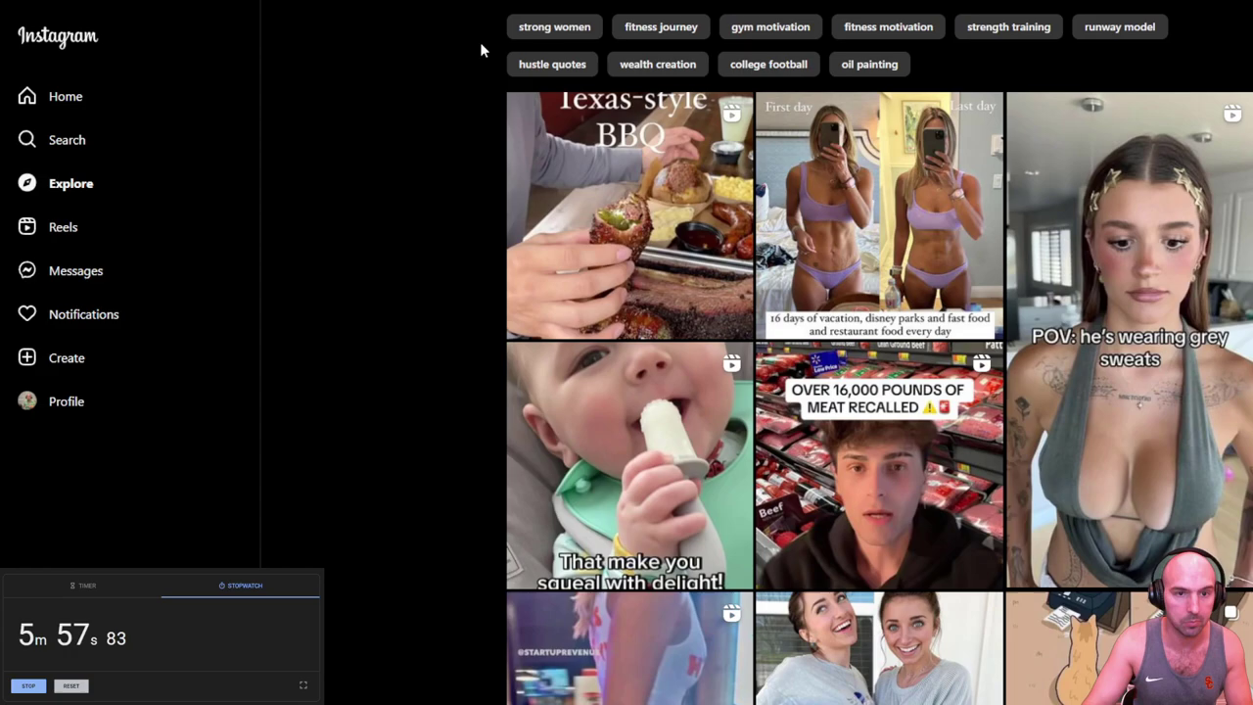
click(75, 155)
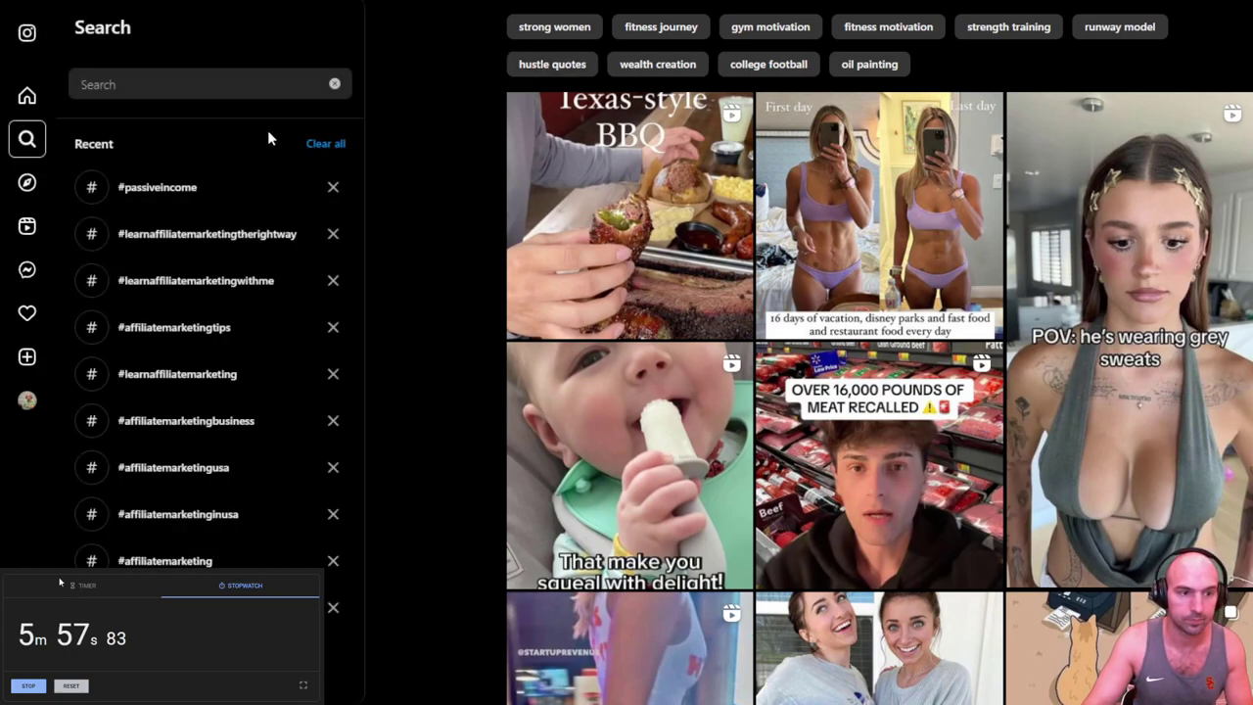
text(affiliate marketing)
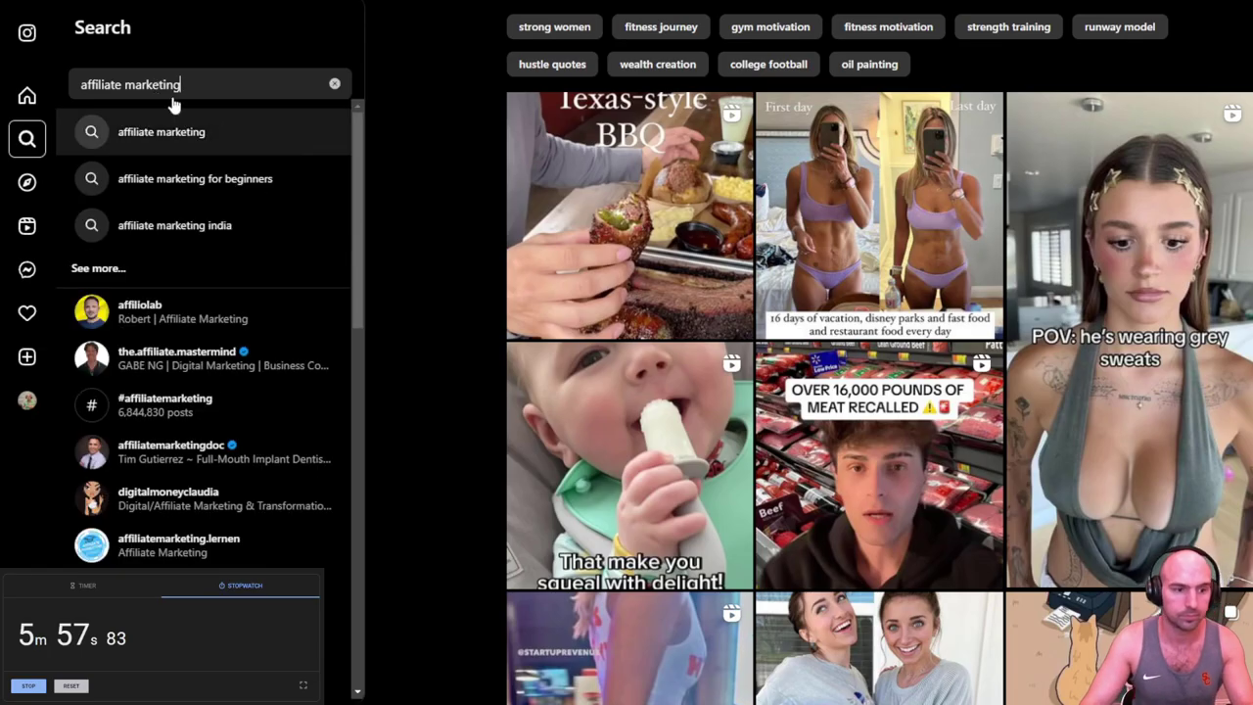
scroll(1140, 390, down, 12)
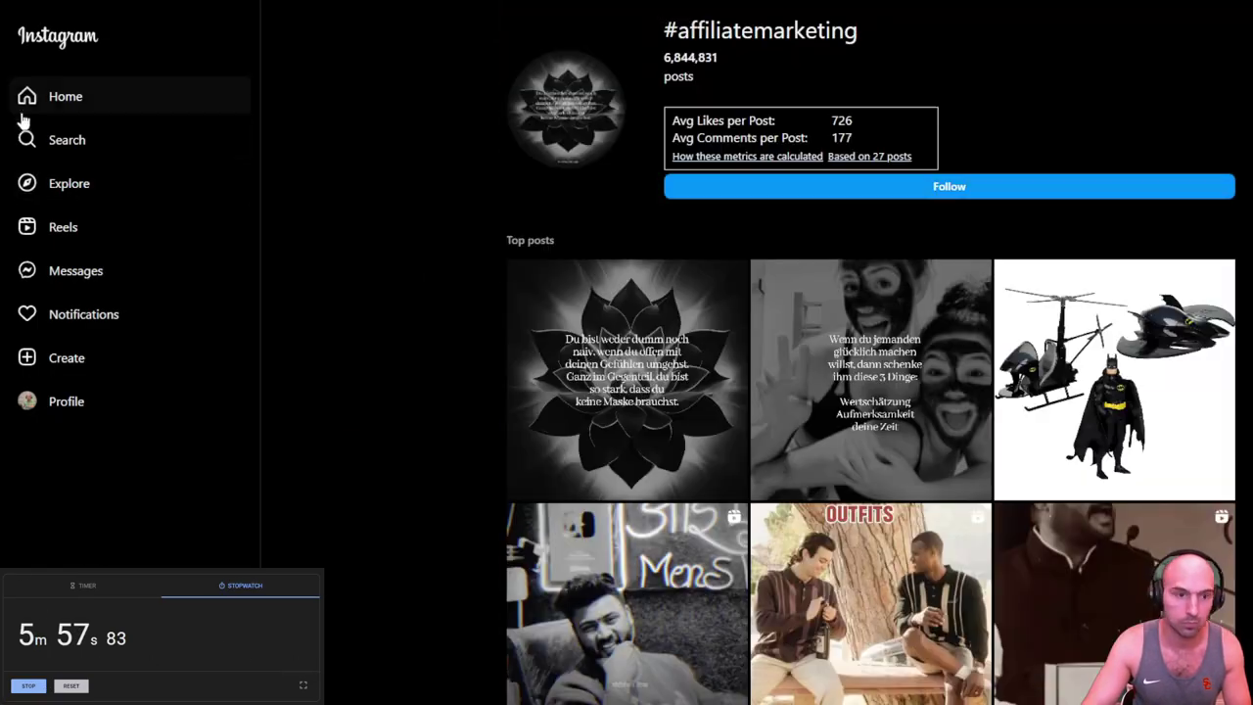
click(894, 40)
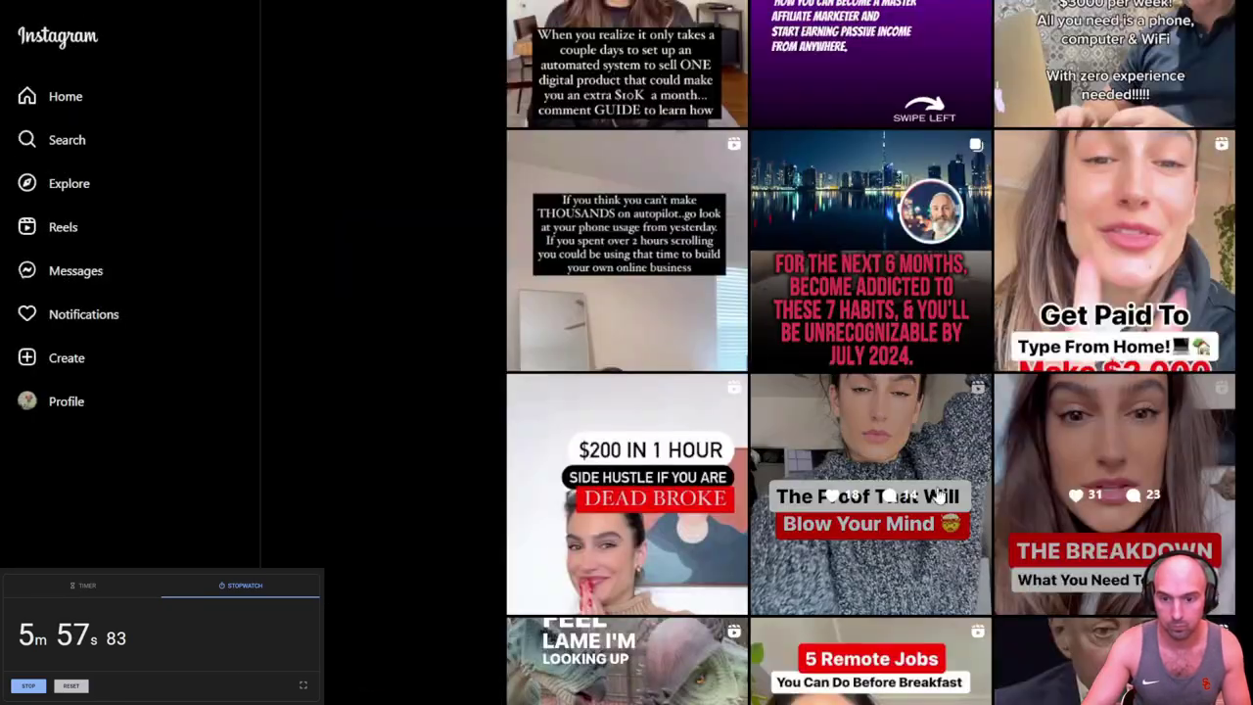
scroll(871, 353, down, 4)
click(871, 588)
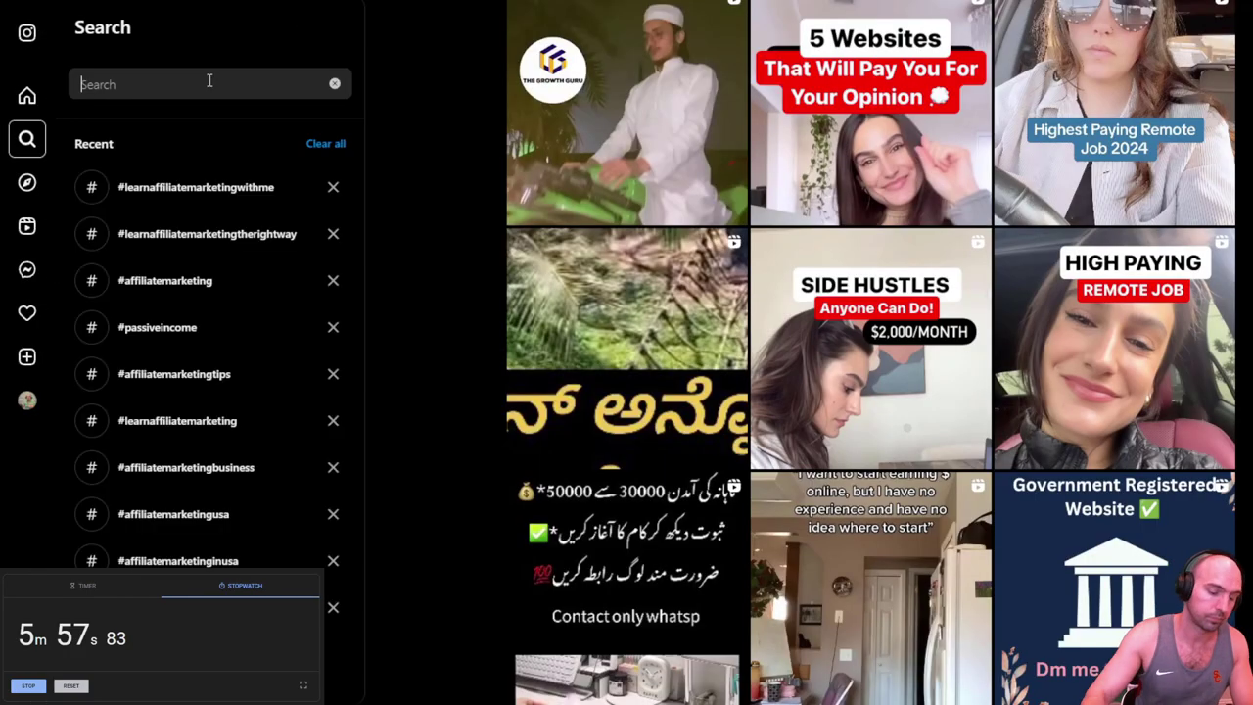
Step: Search Instagram for "content creator" and "affiliatemarketingforbeginners", and browse the posts for prospects
text(content creator)
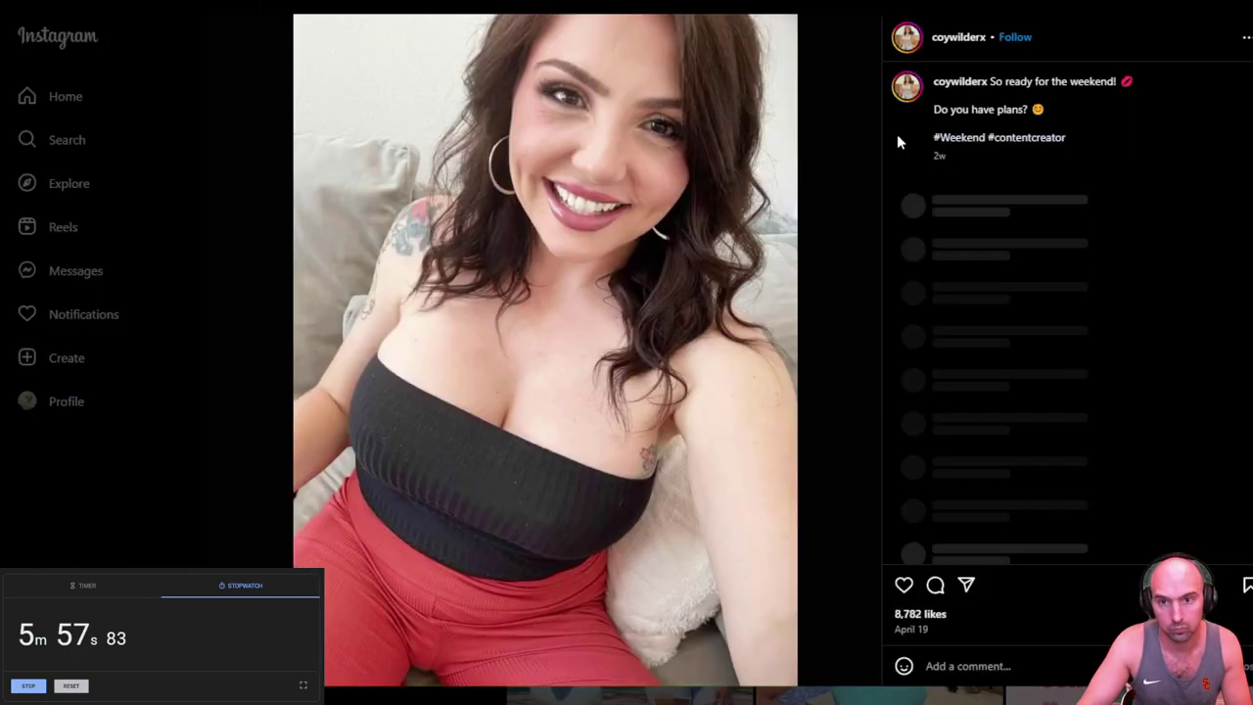
text(affiliatemarketingforbeginners)
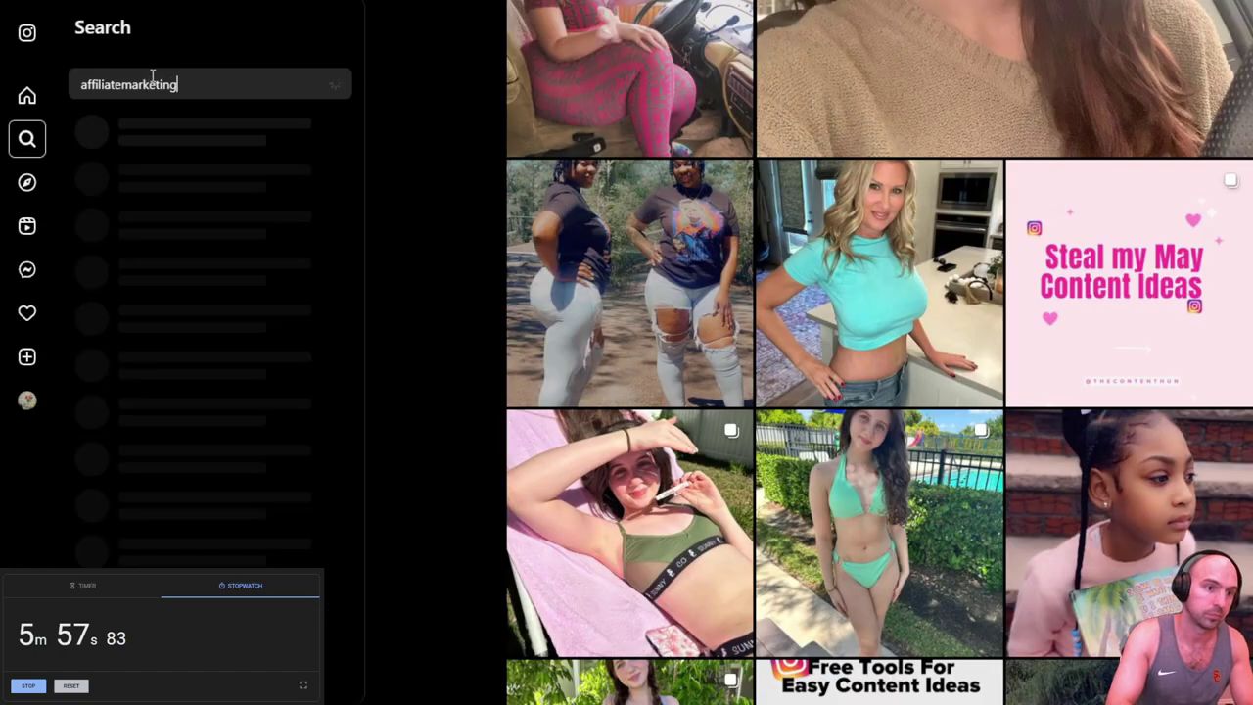
key(Return)
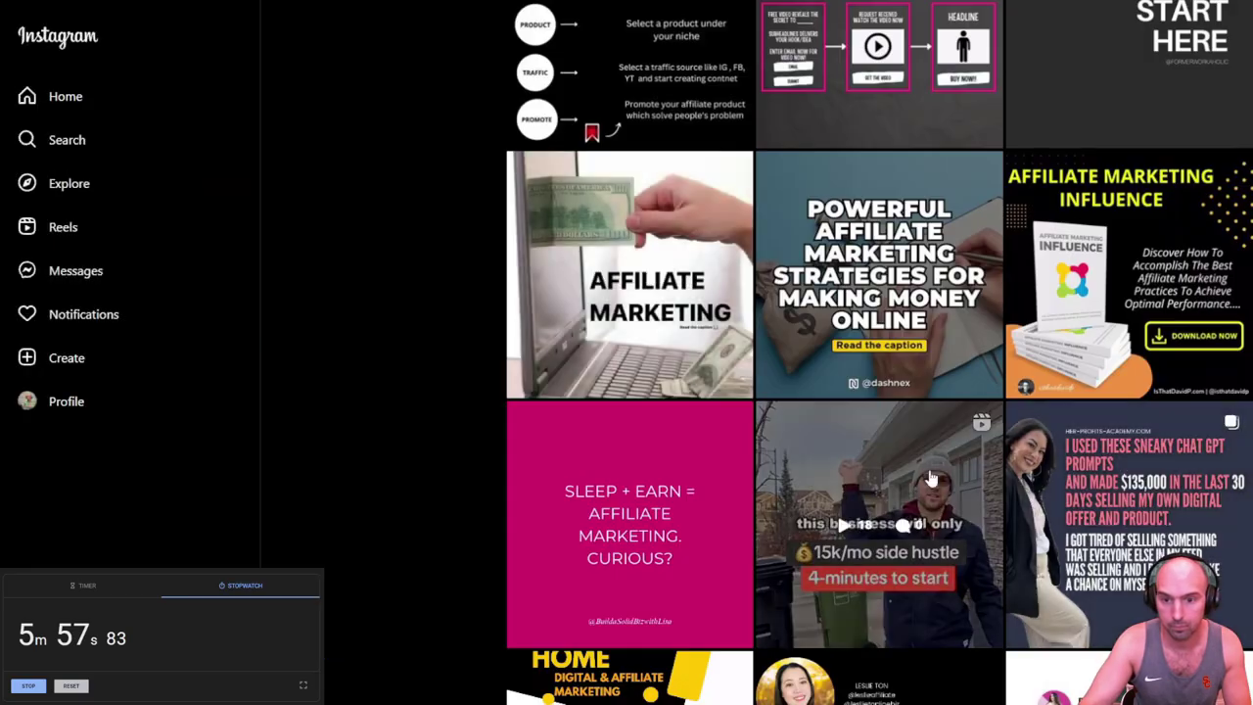
scroll(875, 191, down, 10)
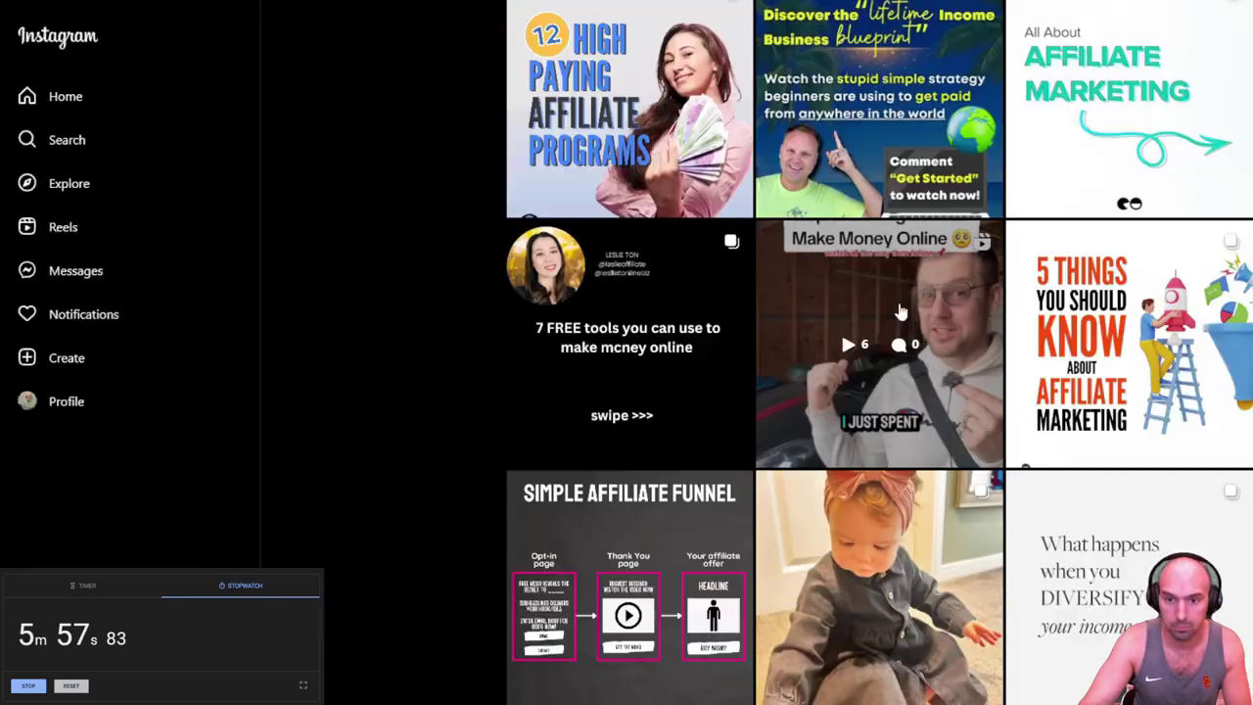
scroll(900, 311, down, 15)
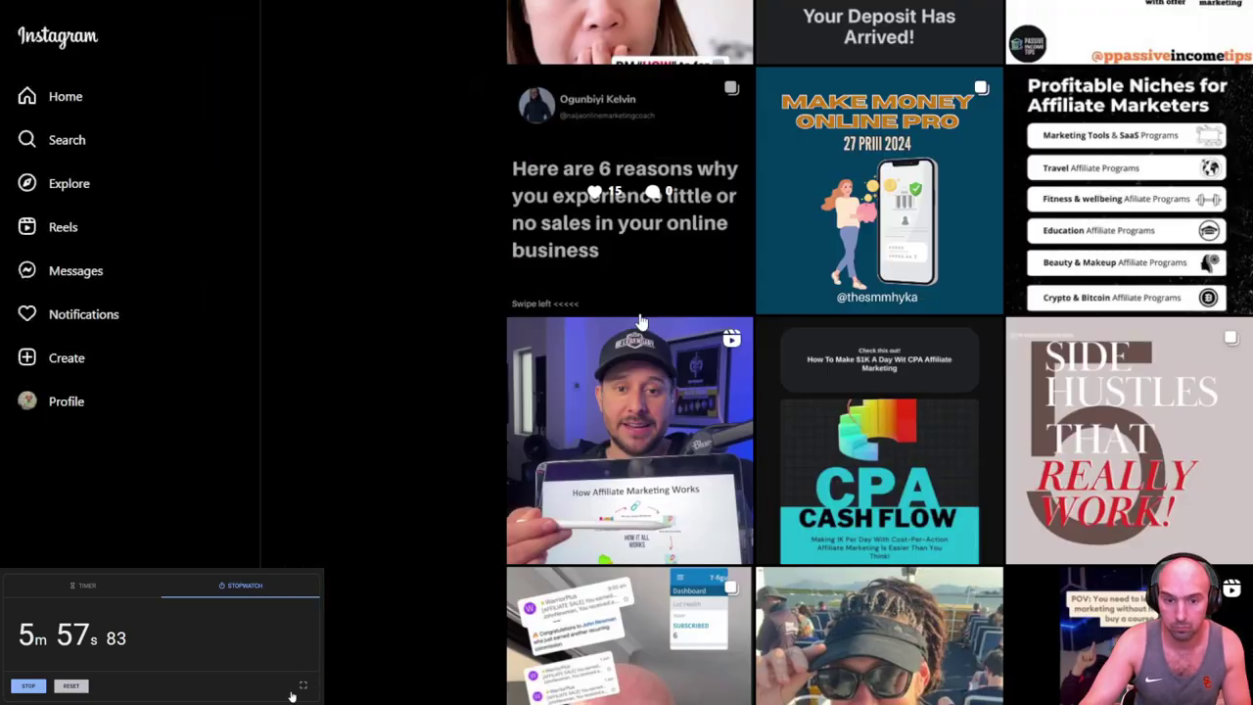
scroll(902, 263, down, 3)
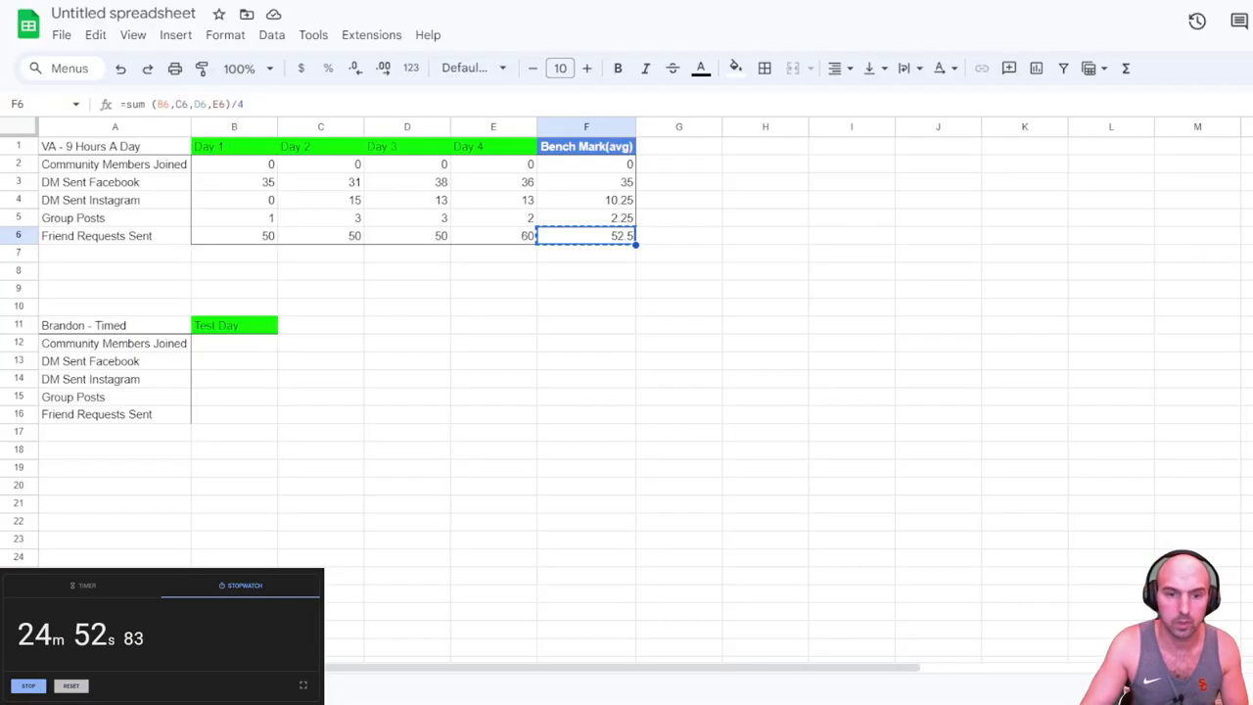
Step: In the spreadsheet, enter 53 as Friend Requests Sent for Test Day in the Brandon - Timed table
click(233, 343)
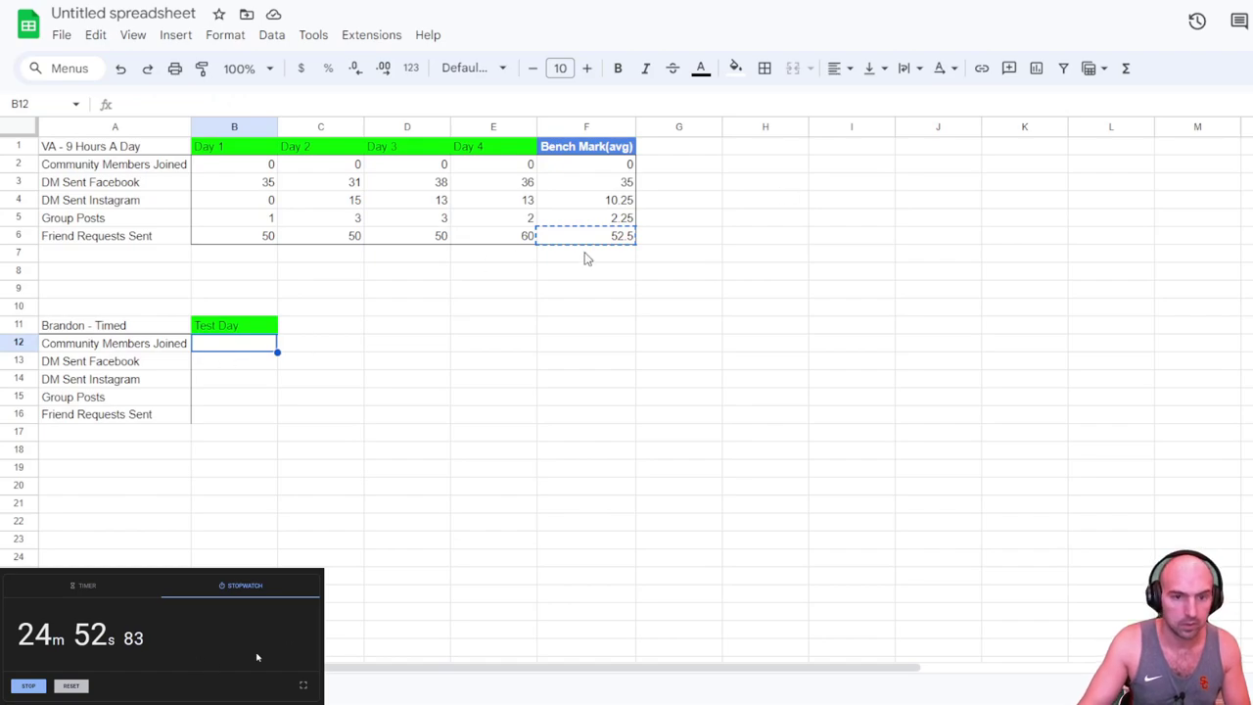
click(214, 421)
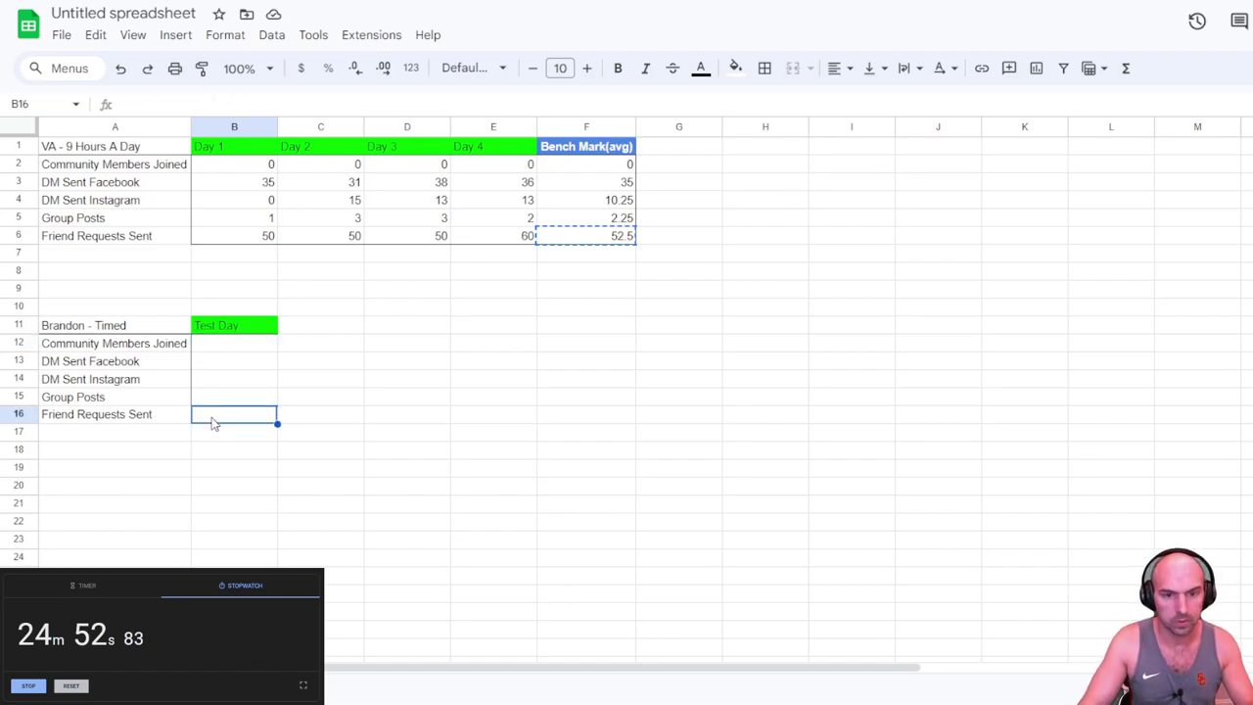
text(53)
key(Tab)
click(214, 403)
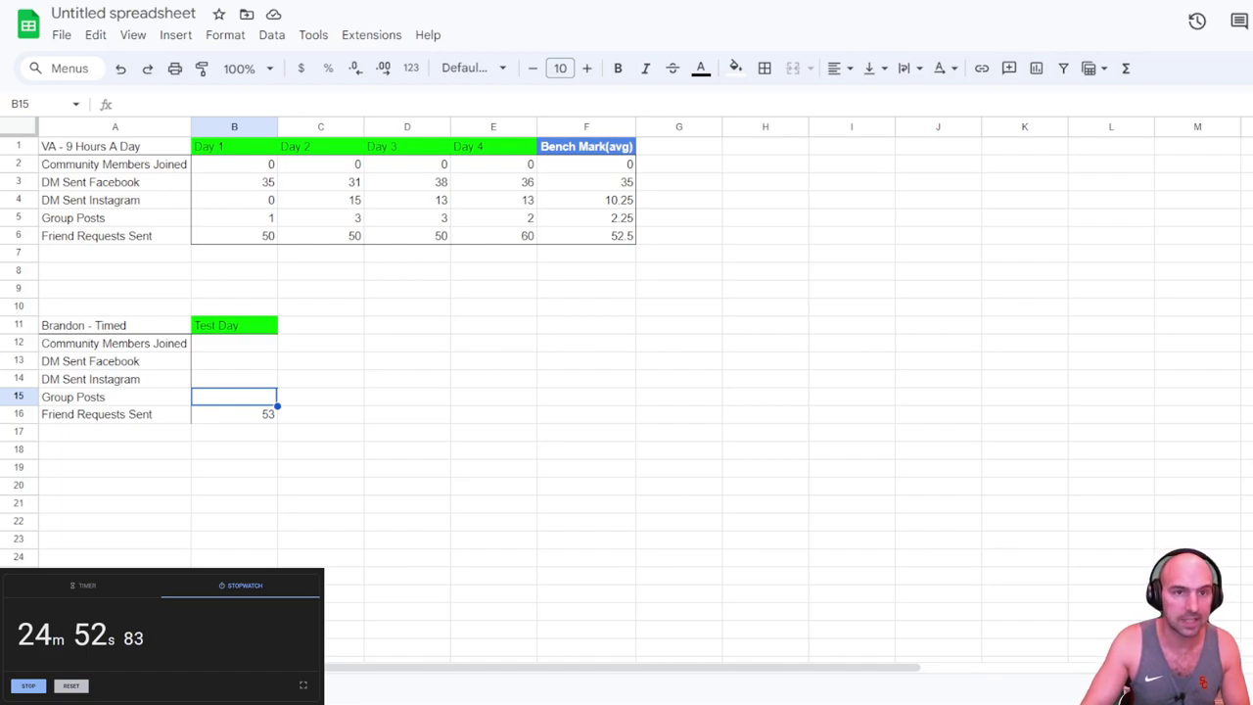
Step: Return to Instagram and look through the list of accounts followed by the own profile
key(alt+Tab)
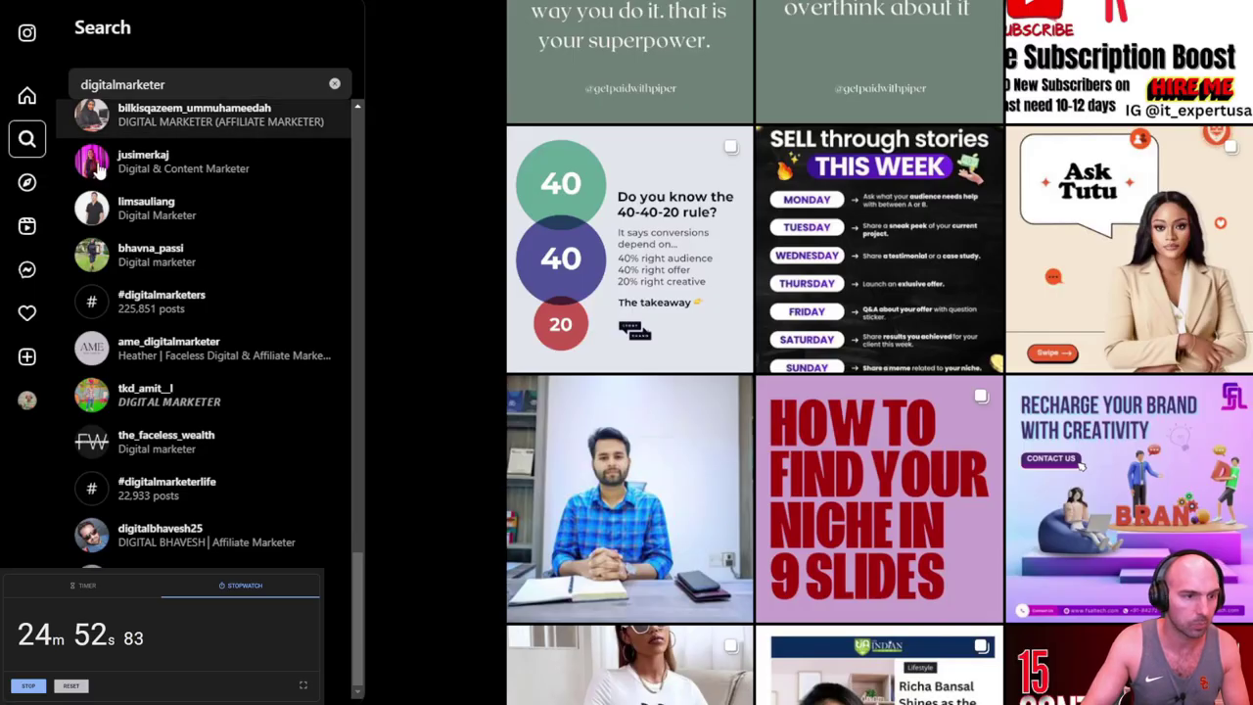
click(26, 102)
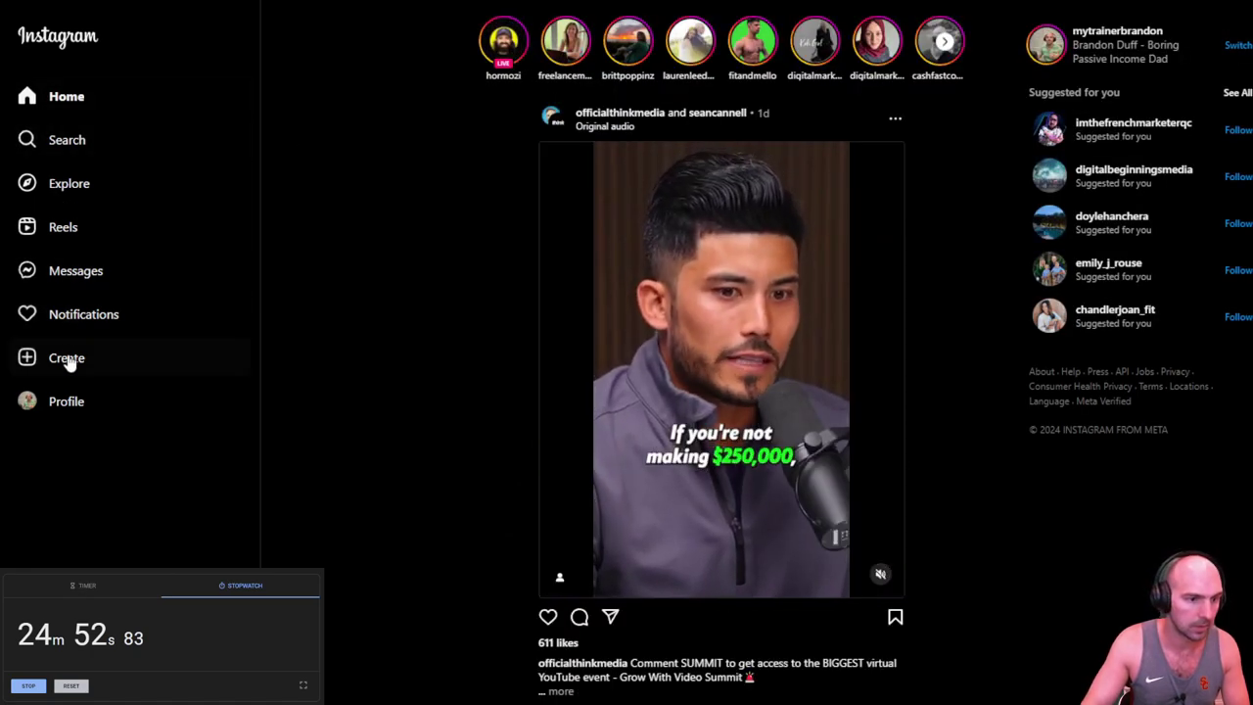
click(63, 401)
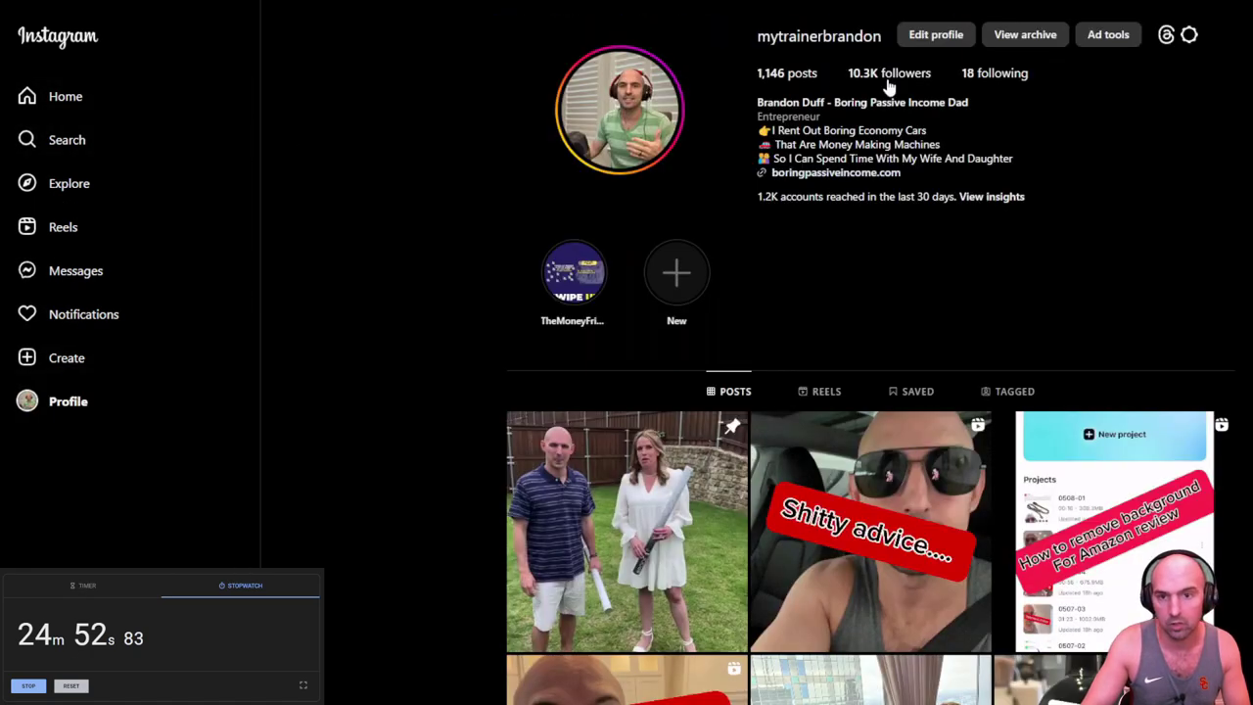
click(992, 74)
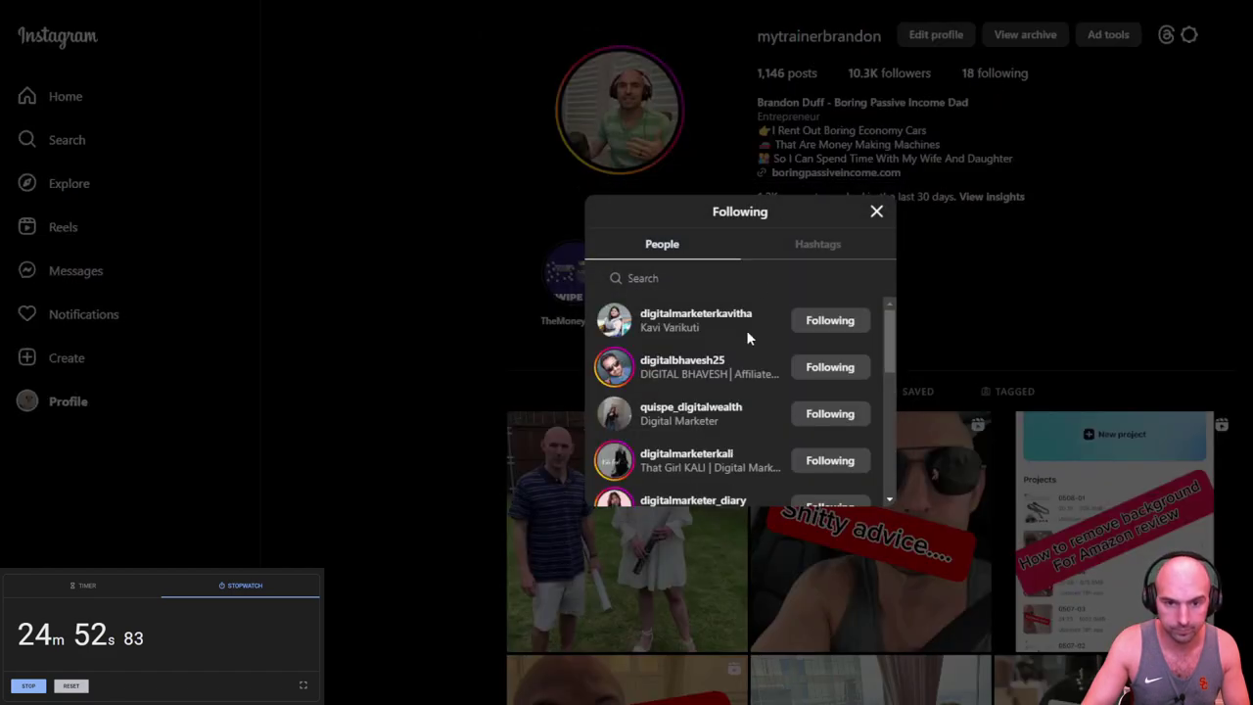
scroll(690, 323, down, 5)
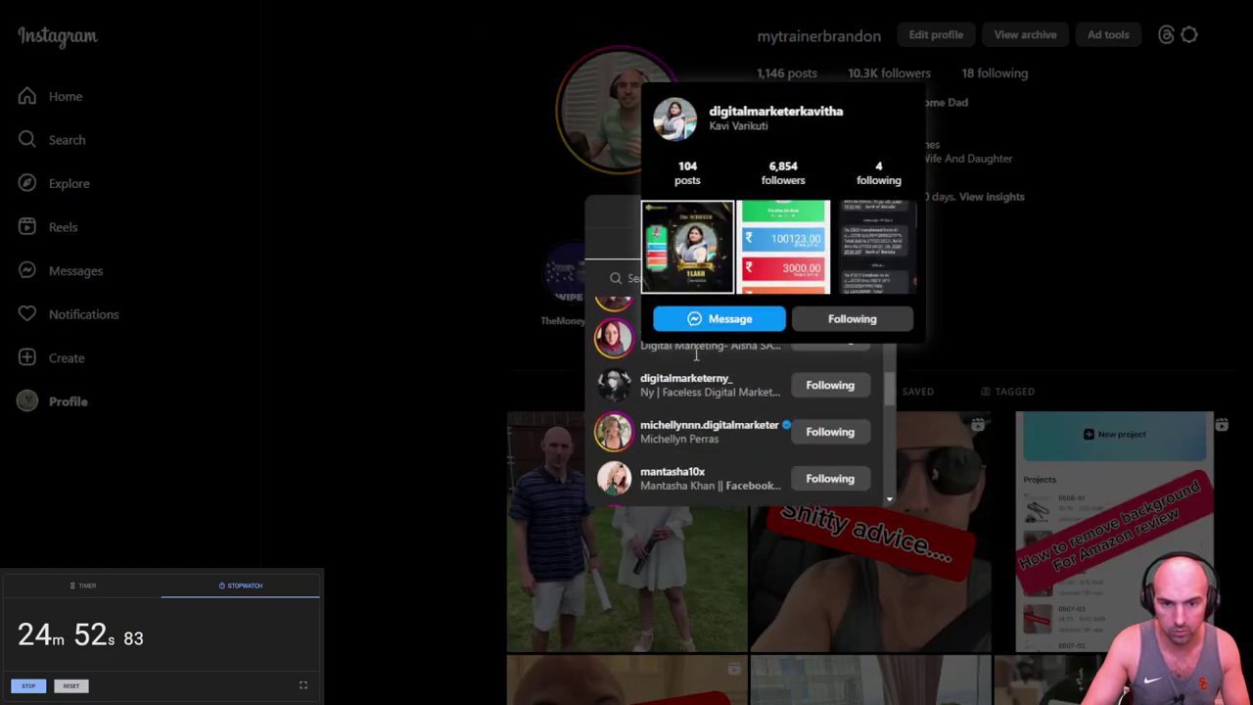
scroll(695, 377, down, 10)
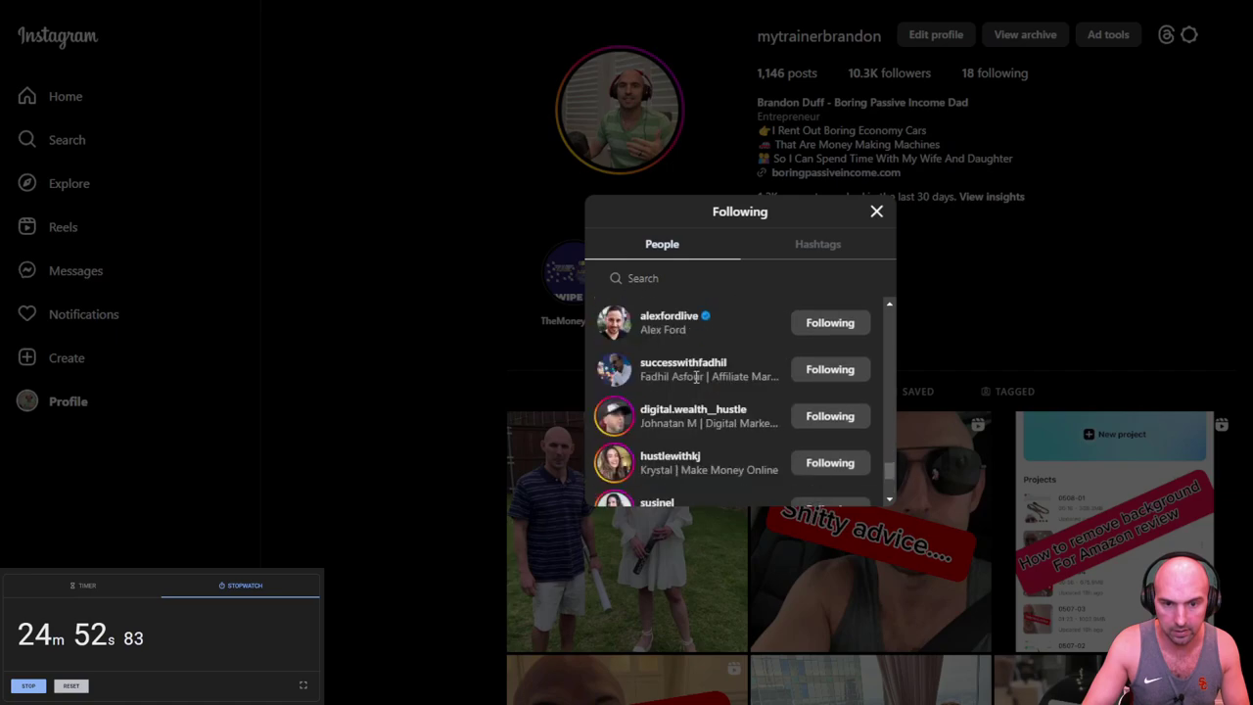
scroll(698, 382, down, 10)
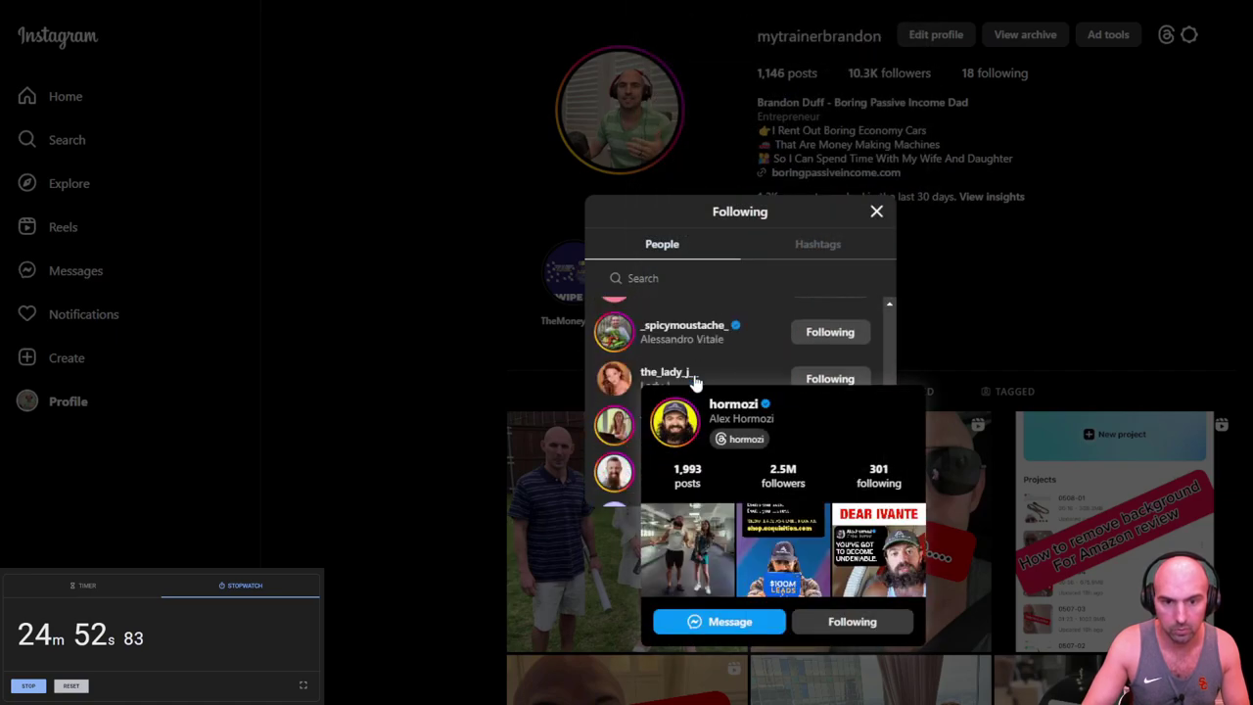
Step: Review the accounts back up to the start of the profile's Following list and close the list
scroll(703, 338, up, 2)
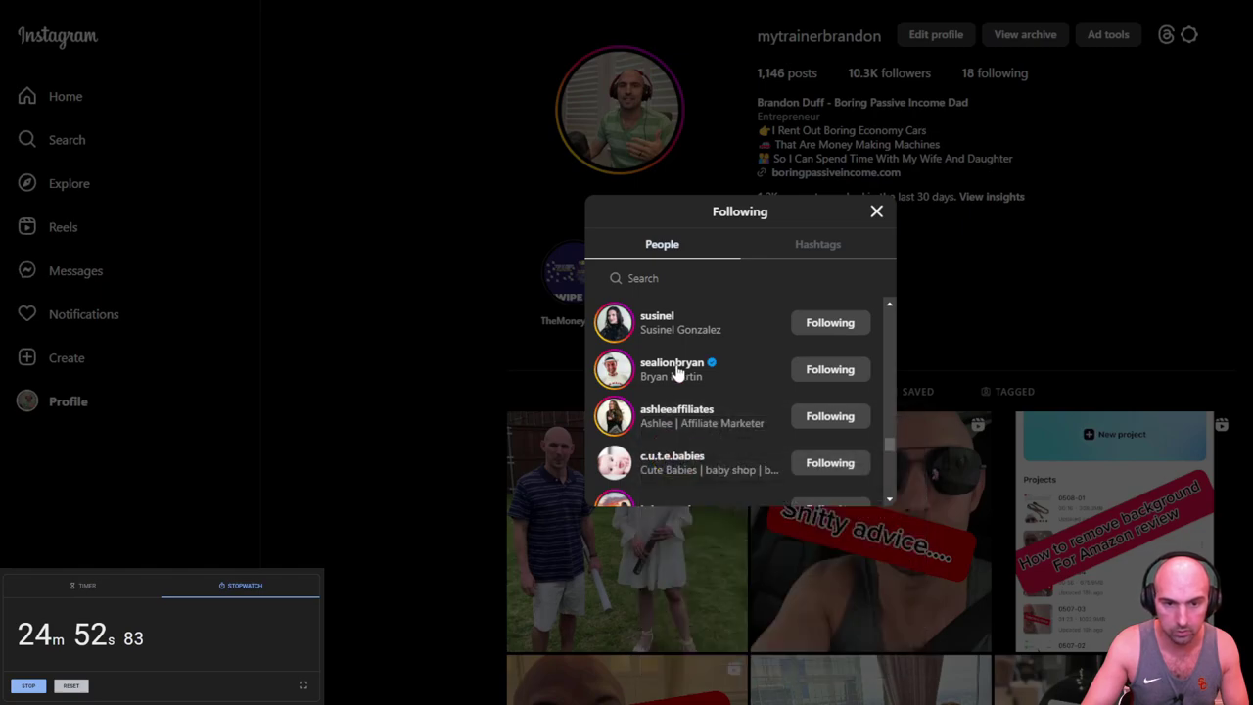
scroll(683, 380, up, 1)
scroll(699, 381, up, 10)
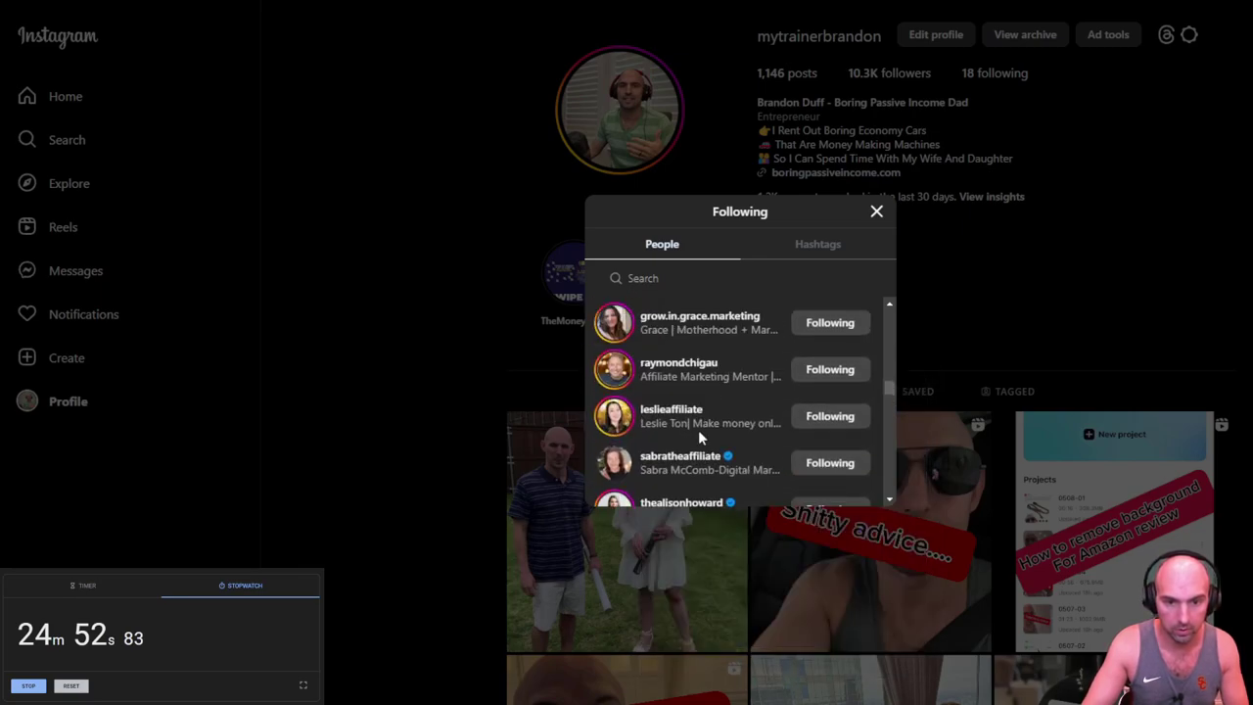
scroll(691, 382, up, 3)
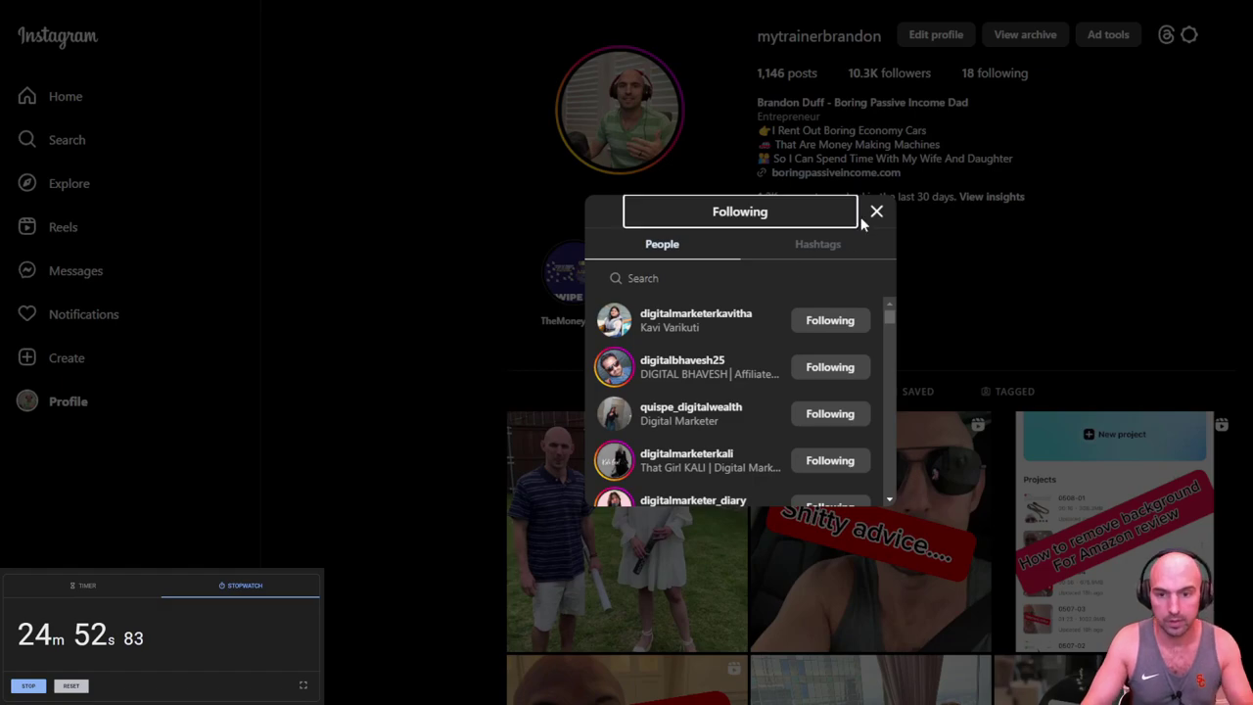
click(880, 214)
Step: Search Instagram for "digital marketer" and browse the resulting posts for prospects
click(118, 140)
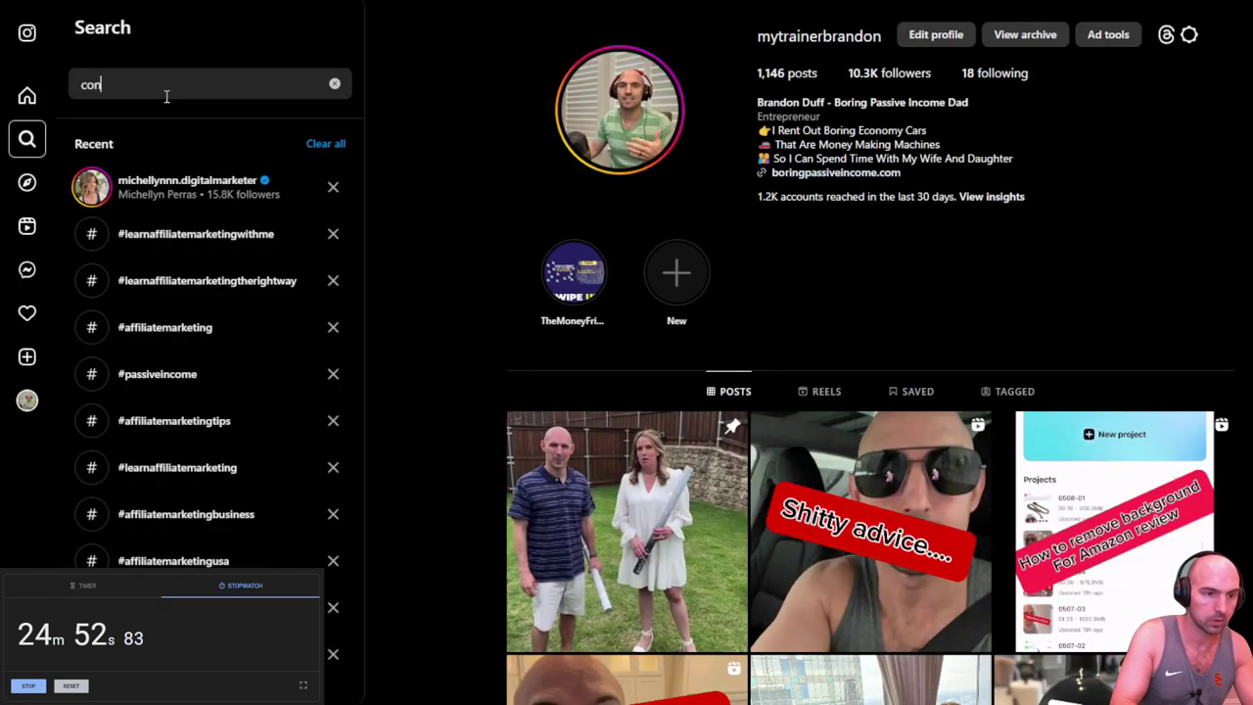
text(content)
key(ctrl+a)
text(digital market)
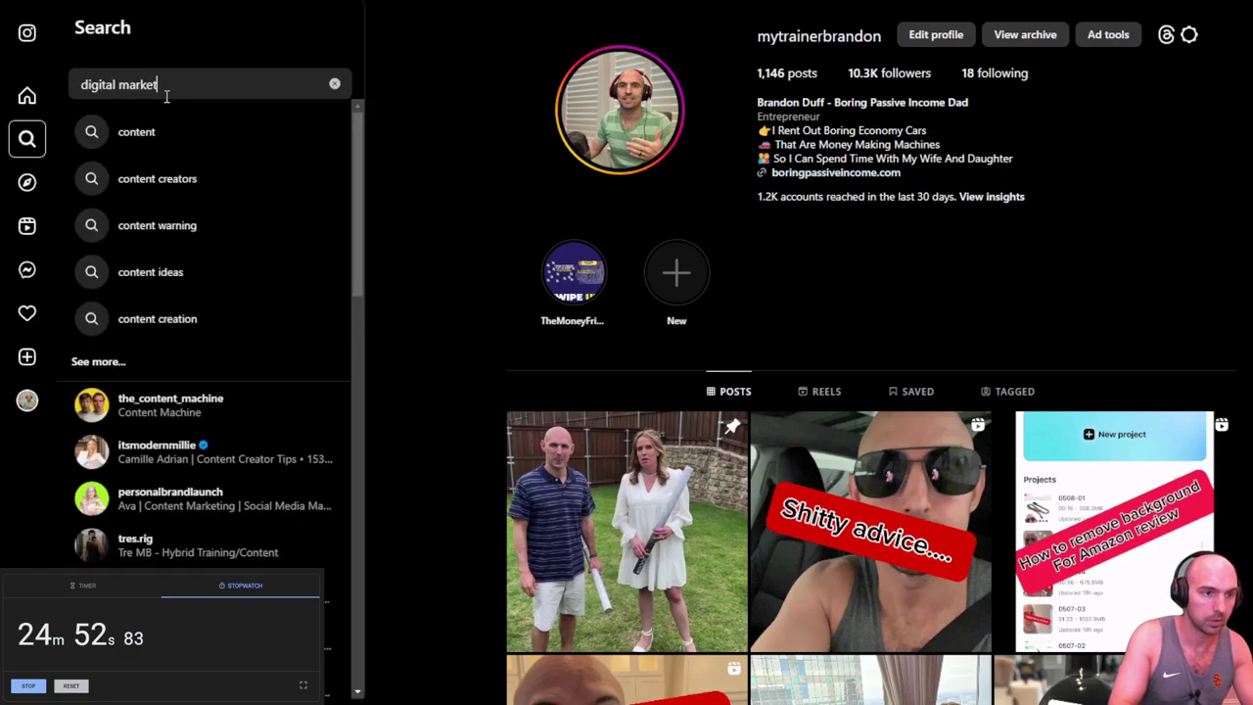
text(er)
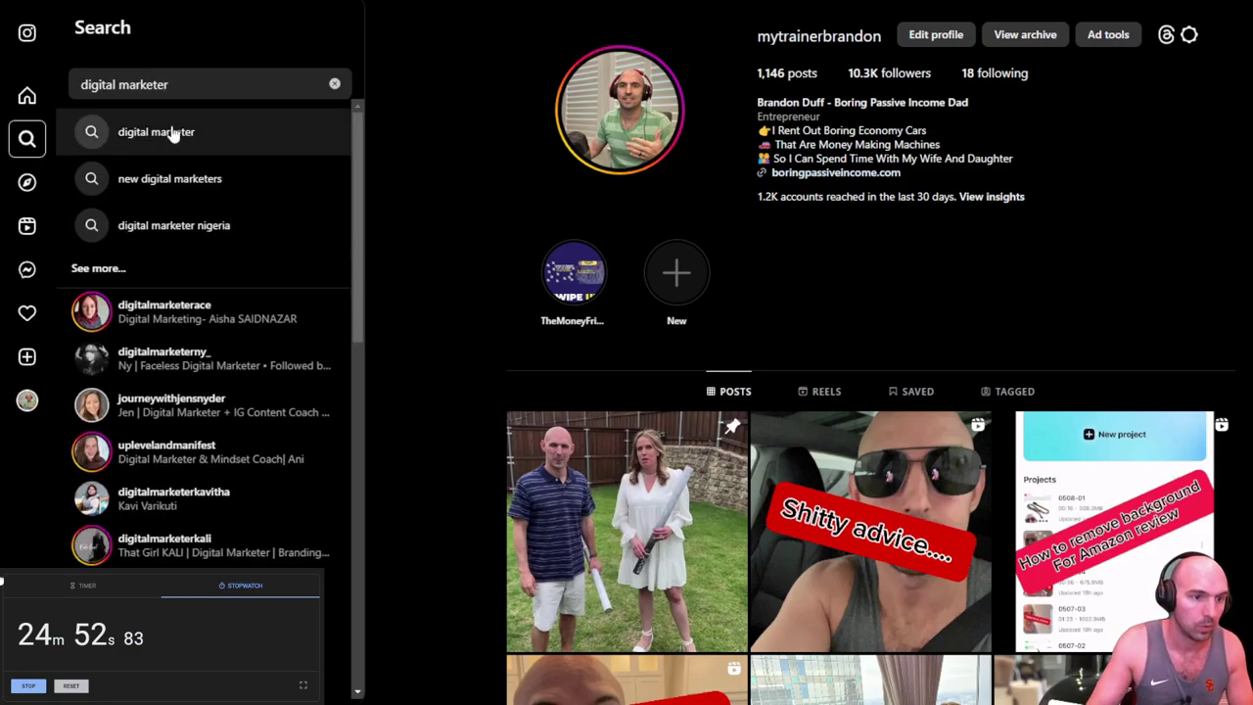
click(172, 135)
click(1077, 294)
key(Escape)
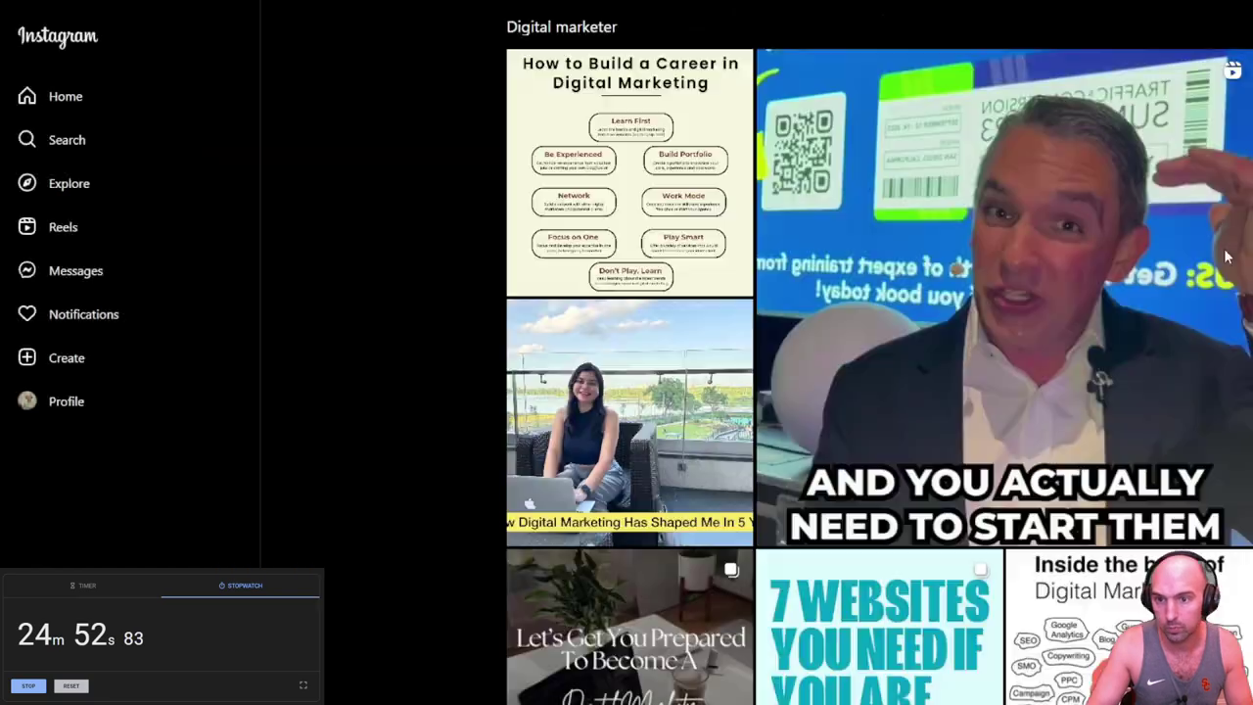
scroll(1128, 338, down, 3)
click(880, 632)
key(Escape)
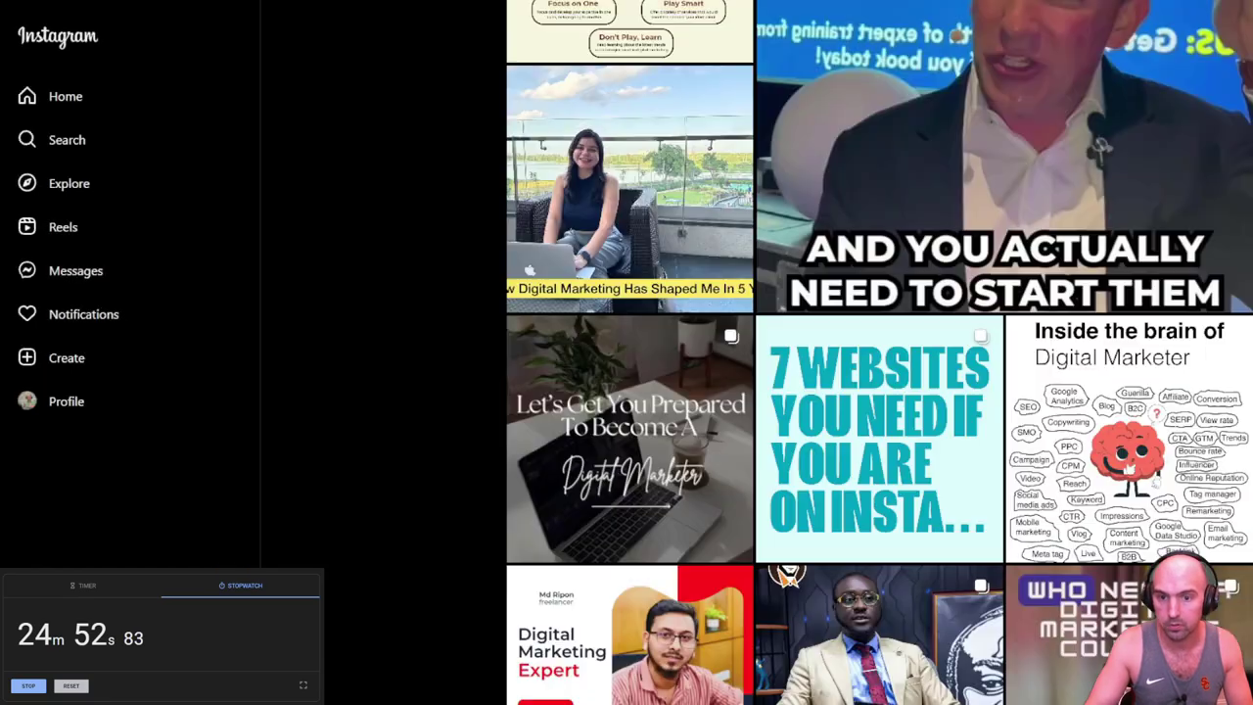
Step: Switch to the spreadsheet and set Friend Requests Sent for Test Day to 54 in the Brandon - Timed table
key(alt+Tab)
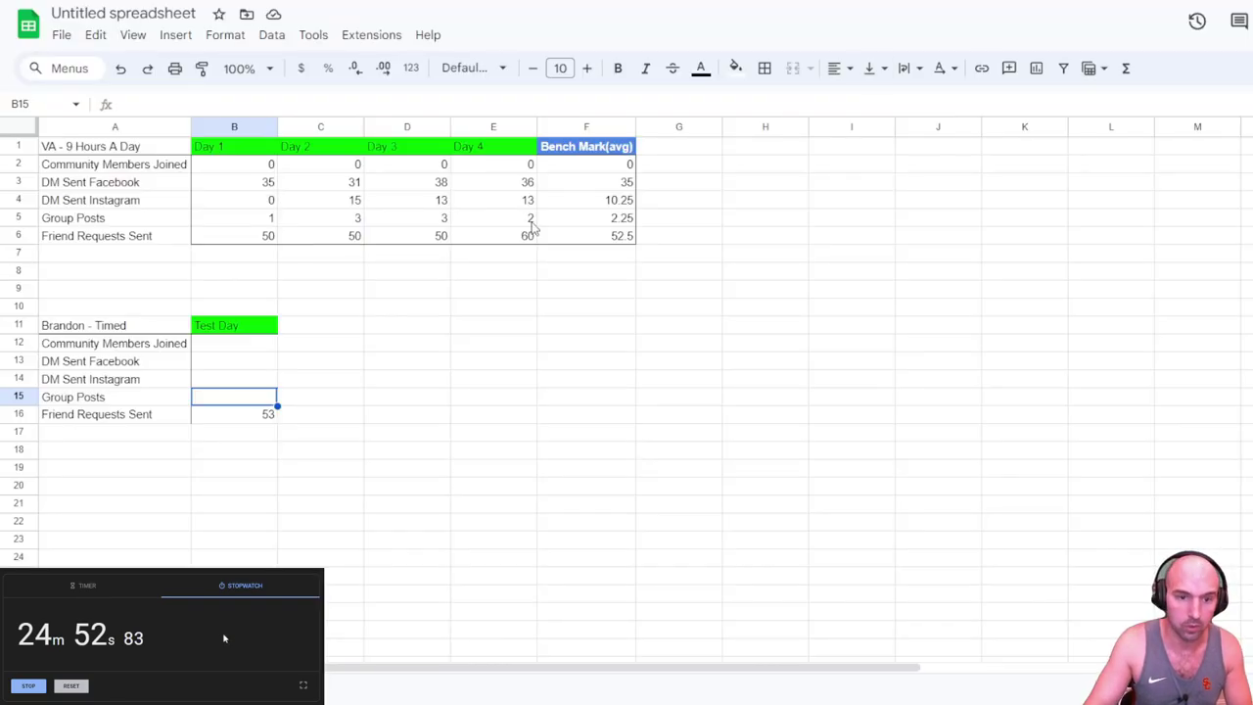
click(249, 416)
text(54)
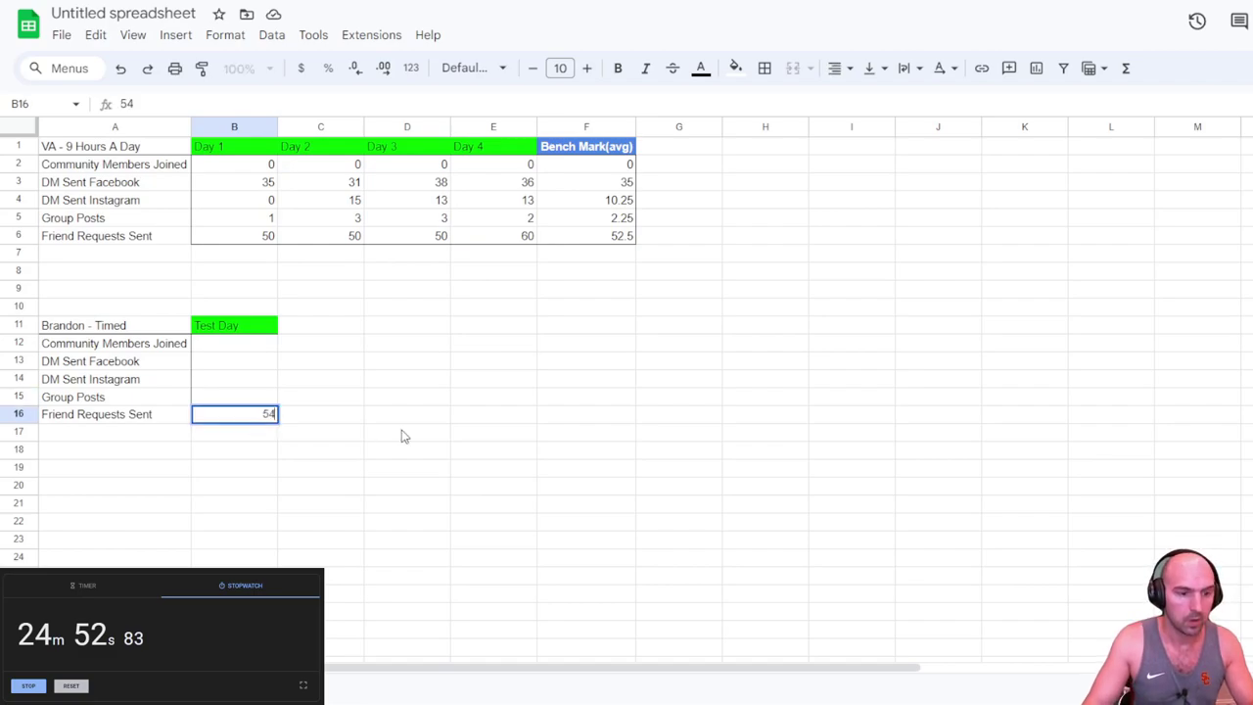
click(400, 428)
click(221, 405)
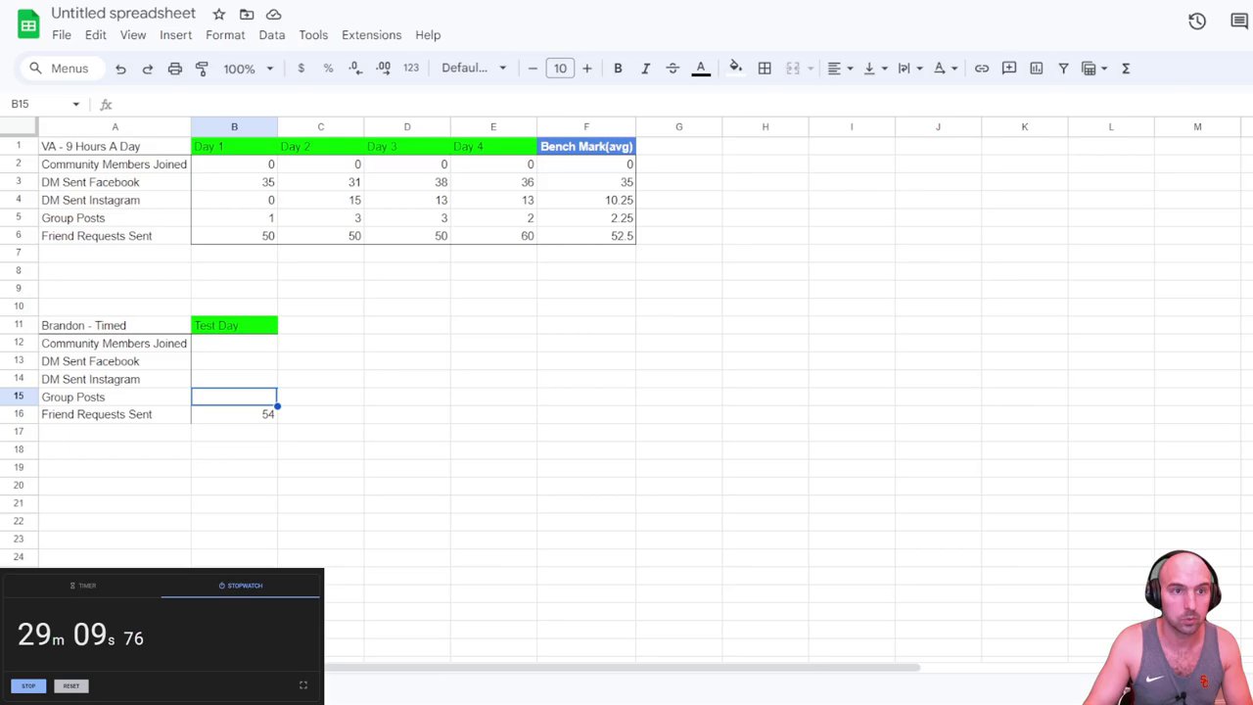
Step: Switch back to Instagram, open the own profile's Following list and look through it for accounts to message
key(ctrl+Tab)
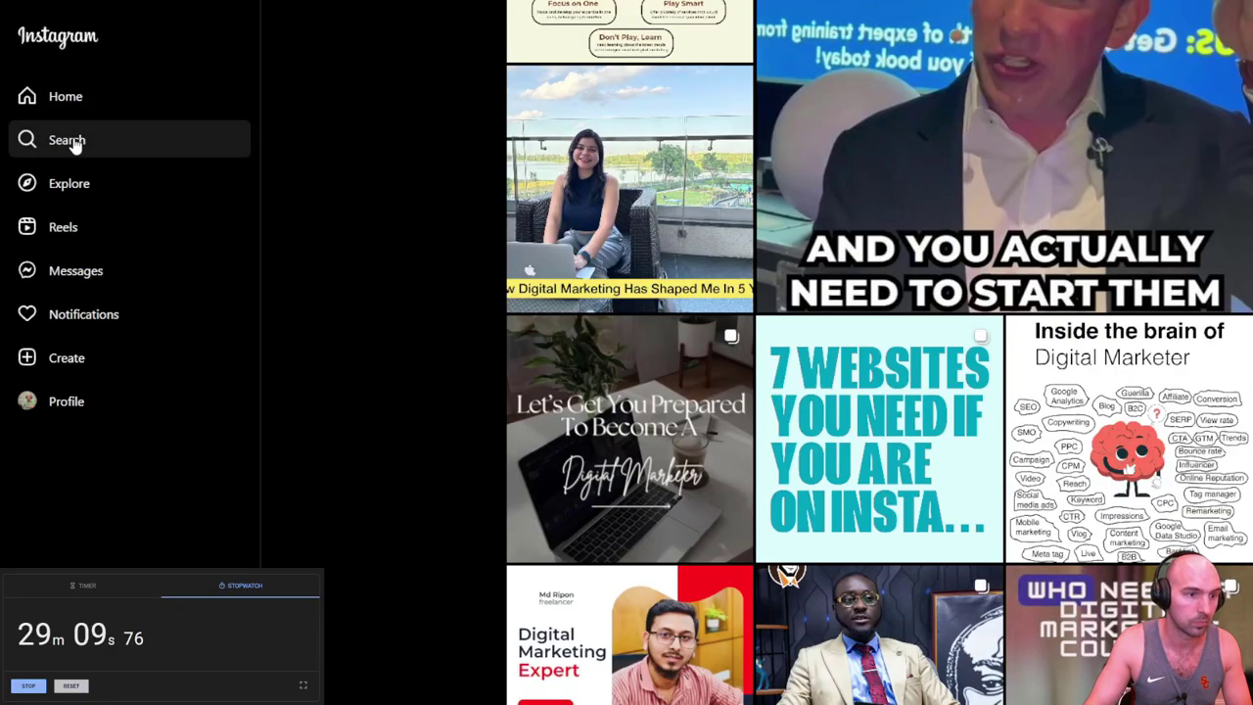
key(ctrl+Tab)
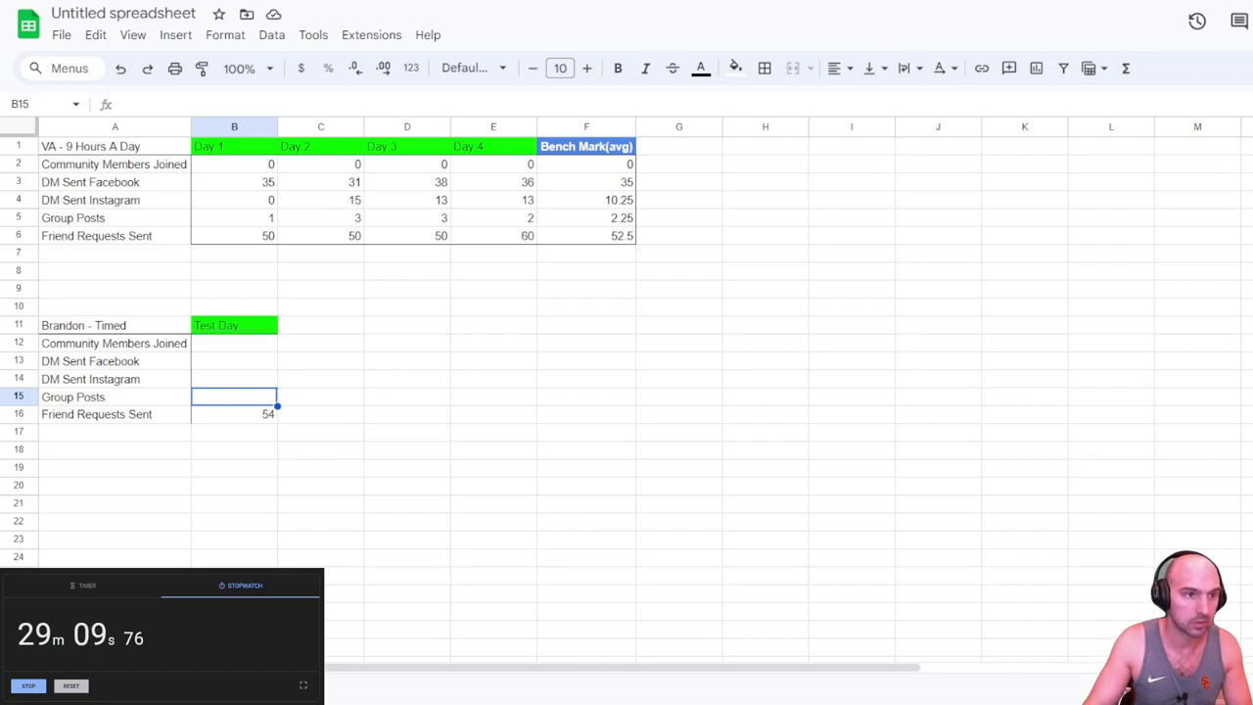
key(ctrl+Tab)
key(ctrl+Tab)
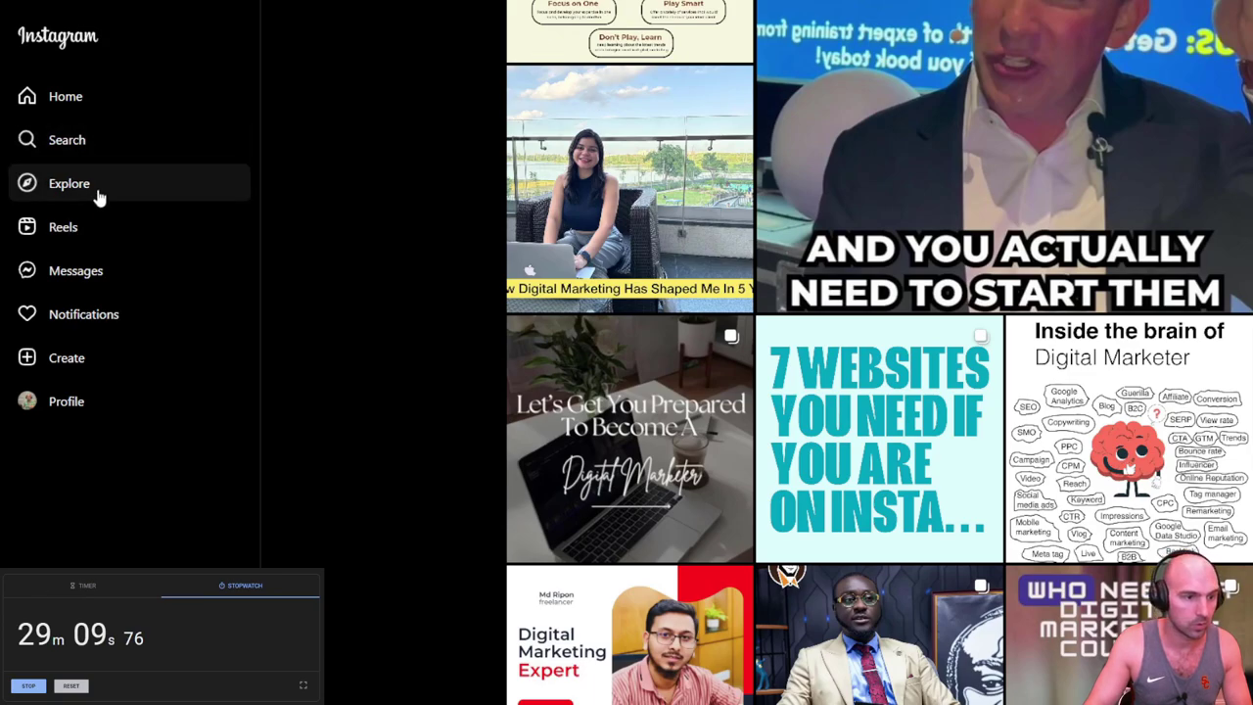
click(66, 401)
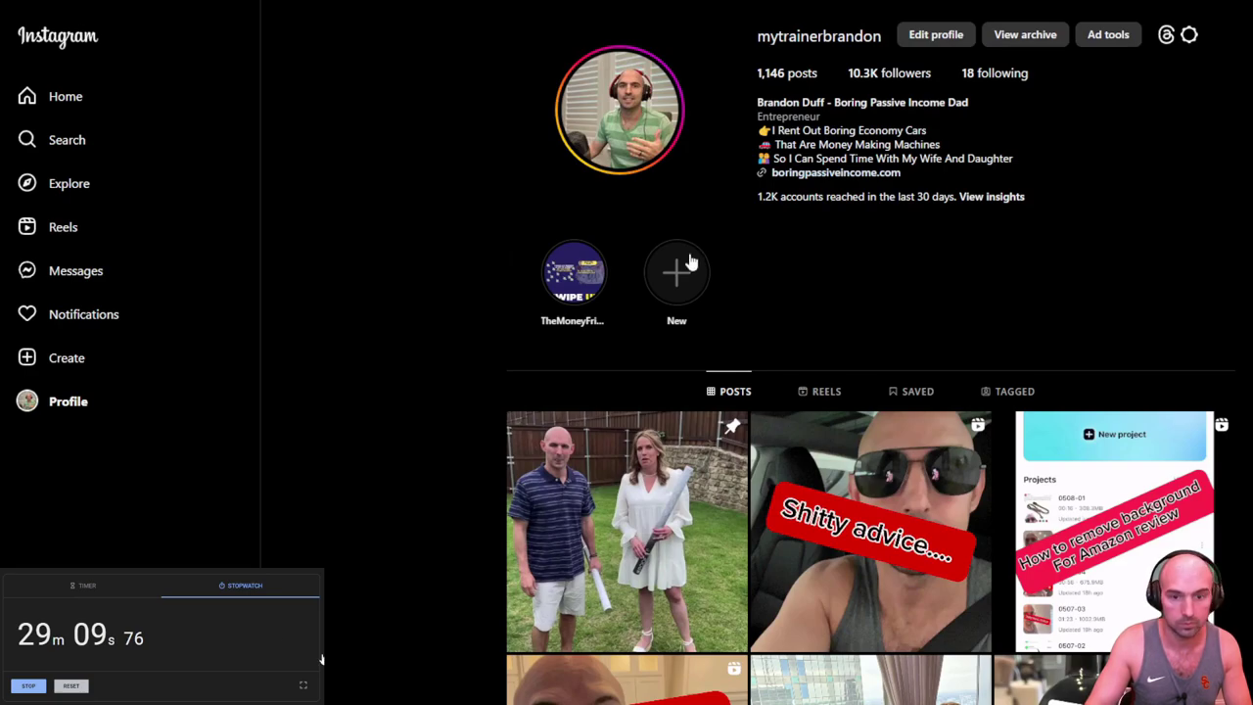
click(995, 72)
scroll(749, 318, down, 2)
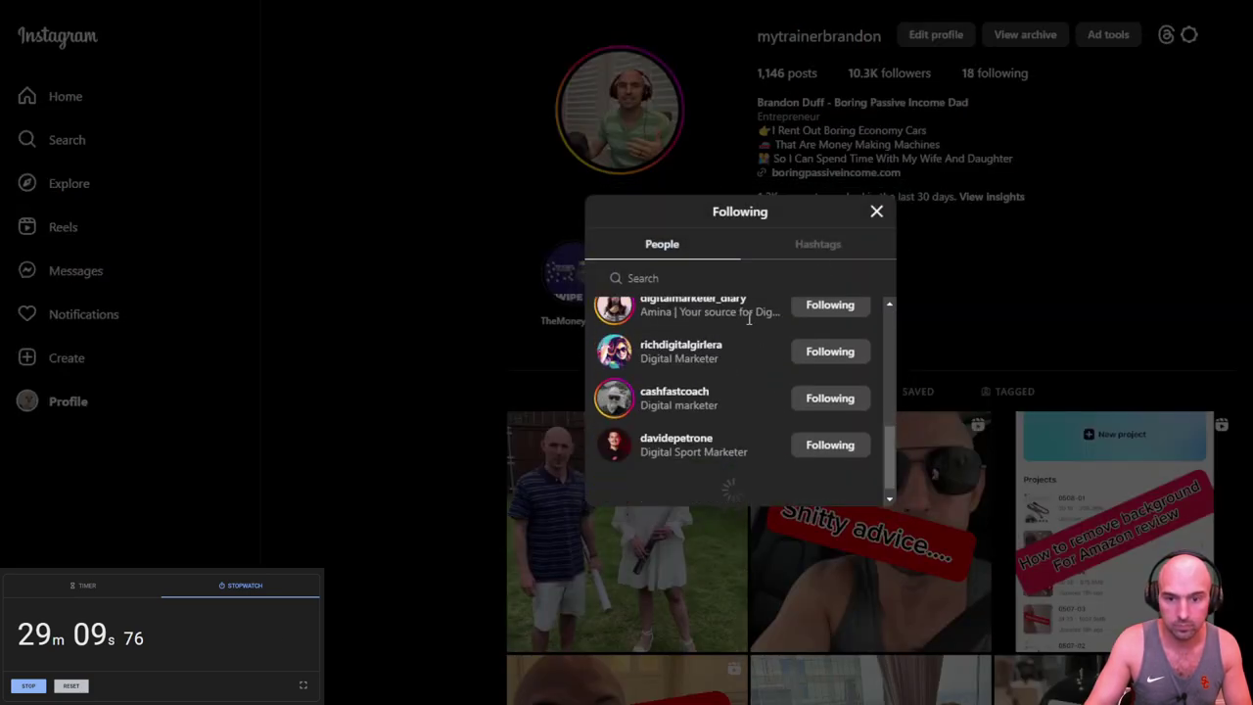
scroll(749, 318, down, 10)
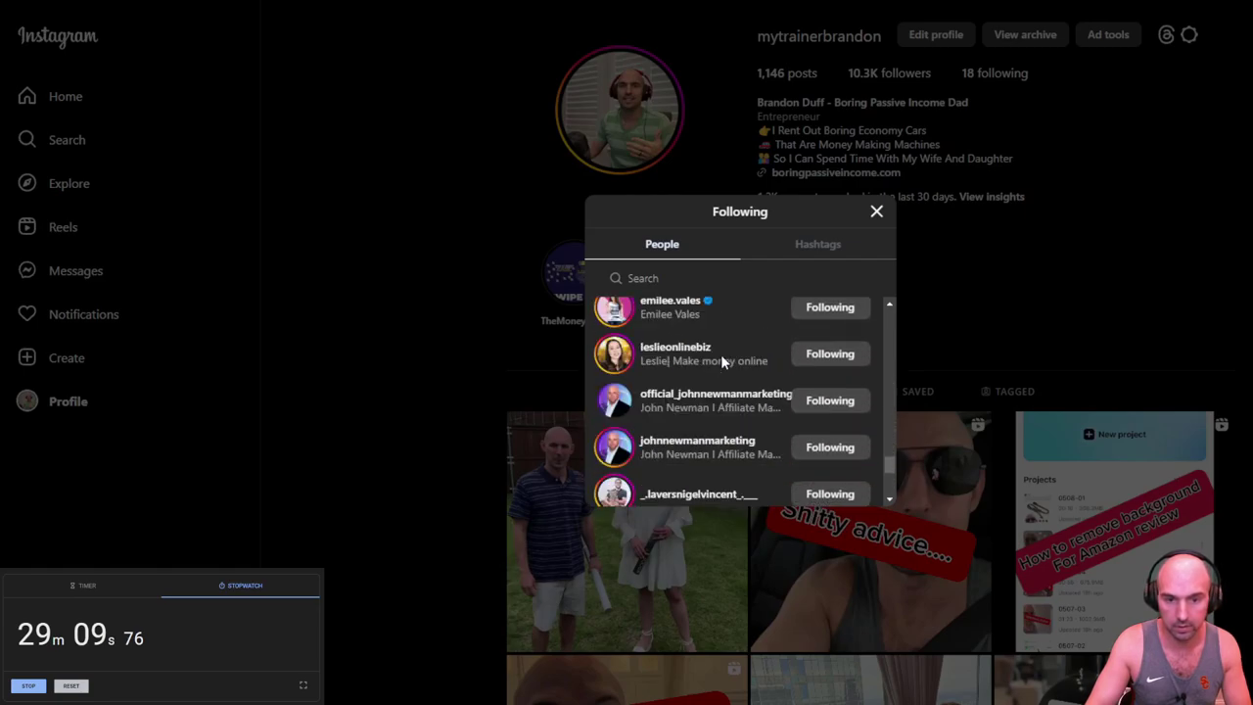
scroll(721, 359, down, 10)
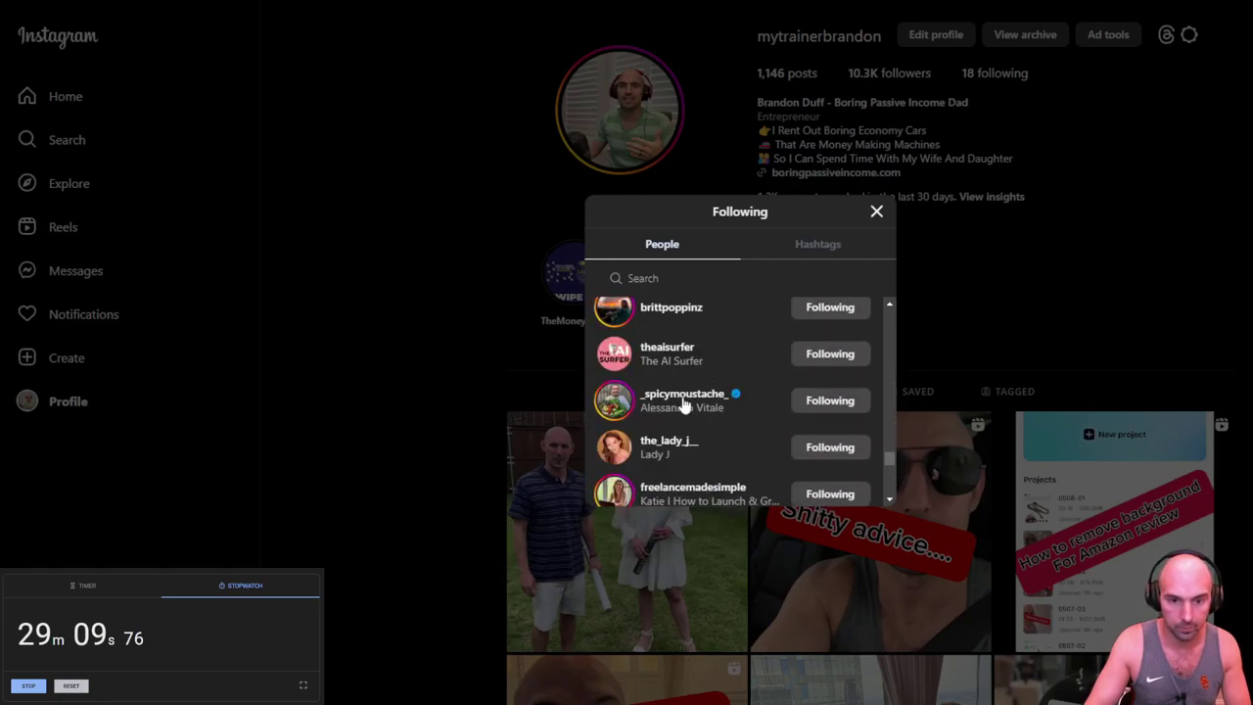
scroll(684, 406, down, 5)
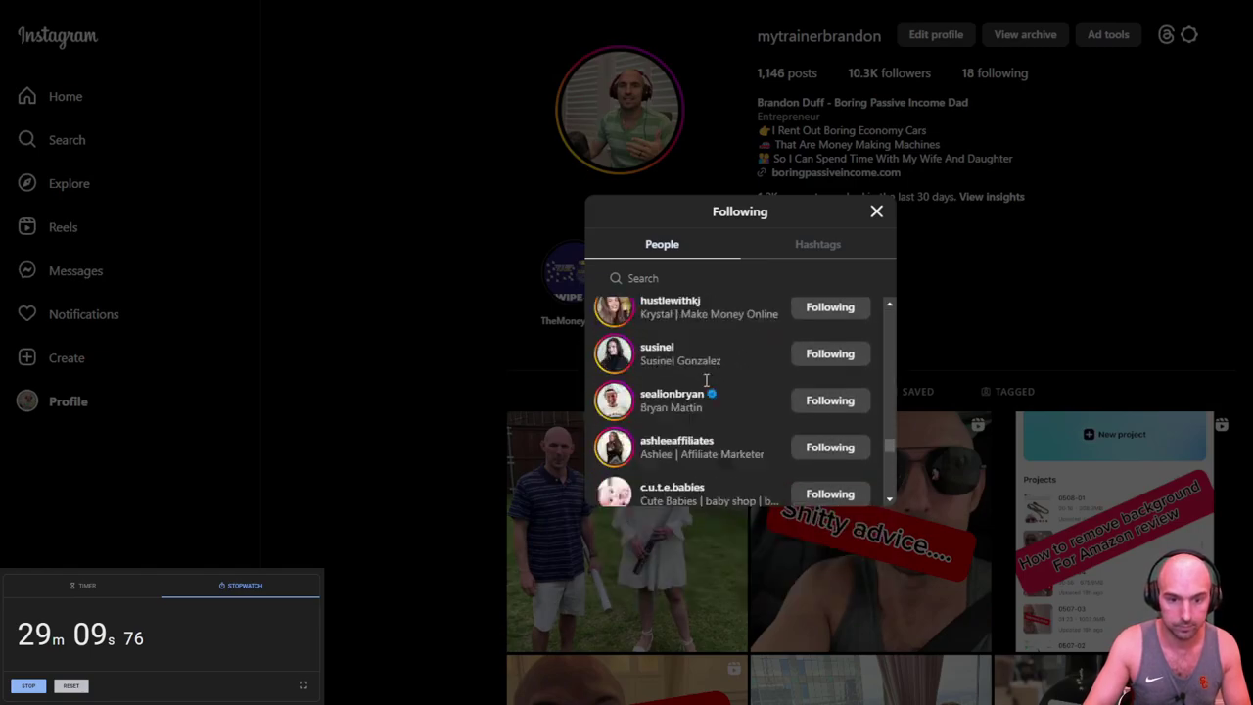
scroll(695, 411, up, 10)
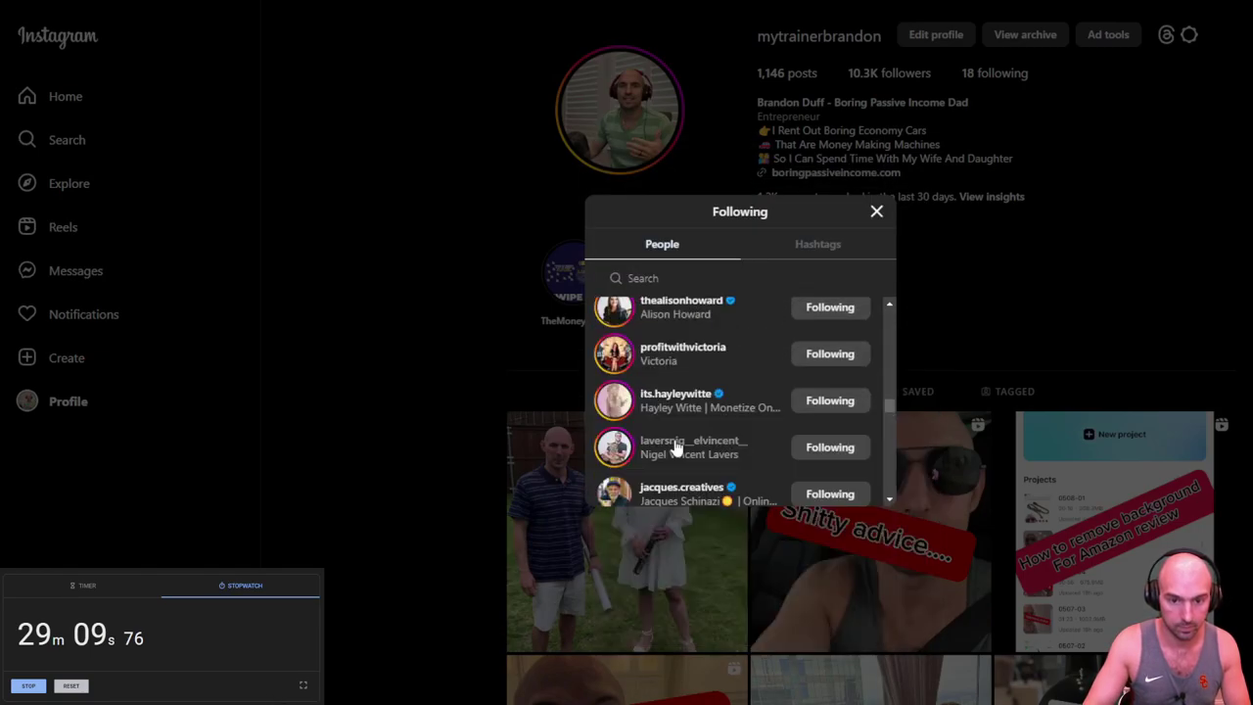
scroll(674, 447, down, 5)
Step: Send a followed affiliate marketer the DM "hey thanks for the add! saw you do affiliate marketing super cool, whats been your favorite product to promote?"
click(686, 446)
click(1011, 39)
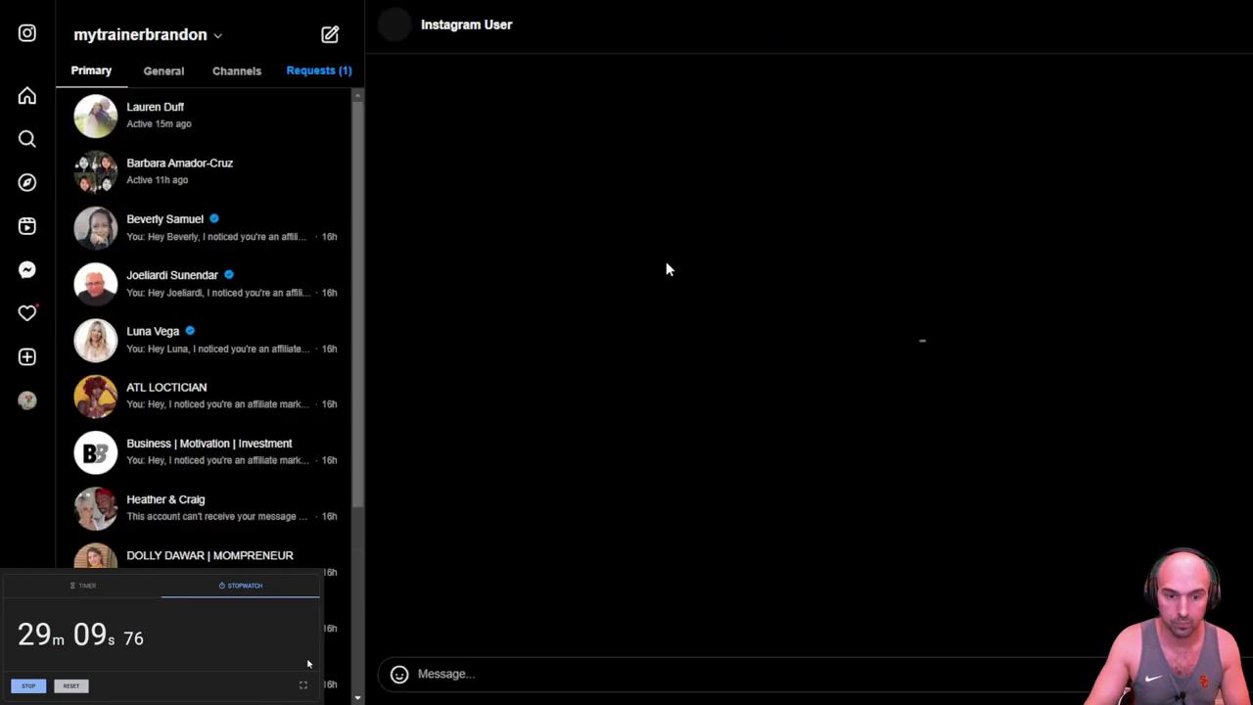
text(hey thanks for the add! saw you do affiliate marketing super cool, whats been your favorite product to promote?)
key(Return)
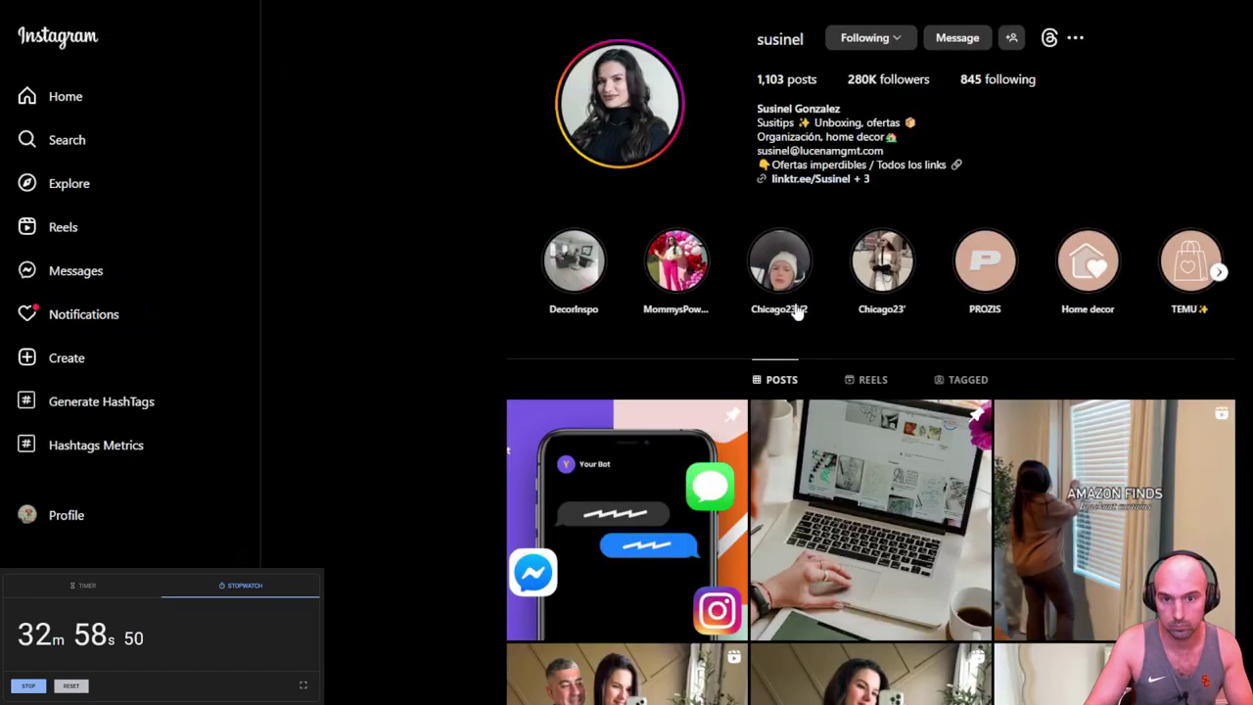
Step: Message the next seven followed accounts from their profiles with the same favorite-product outreach text
click(946, 47)
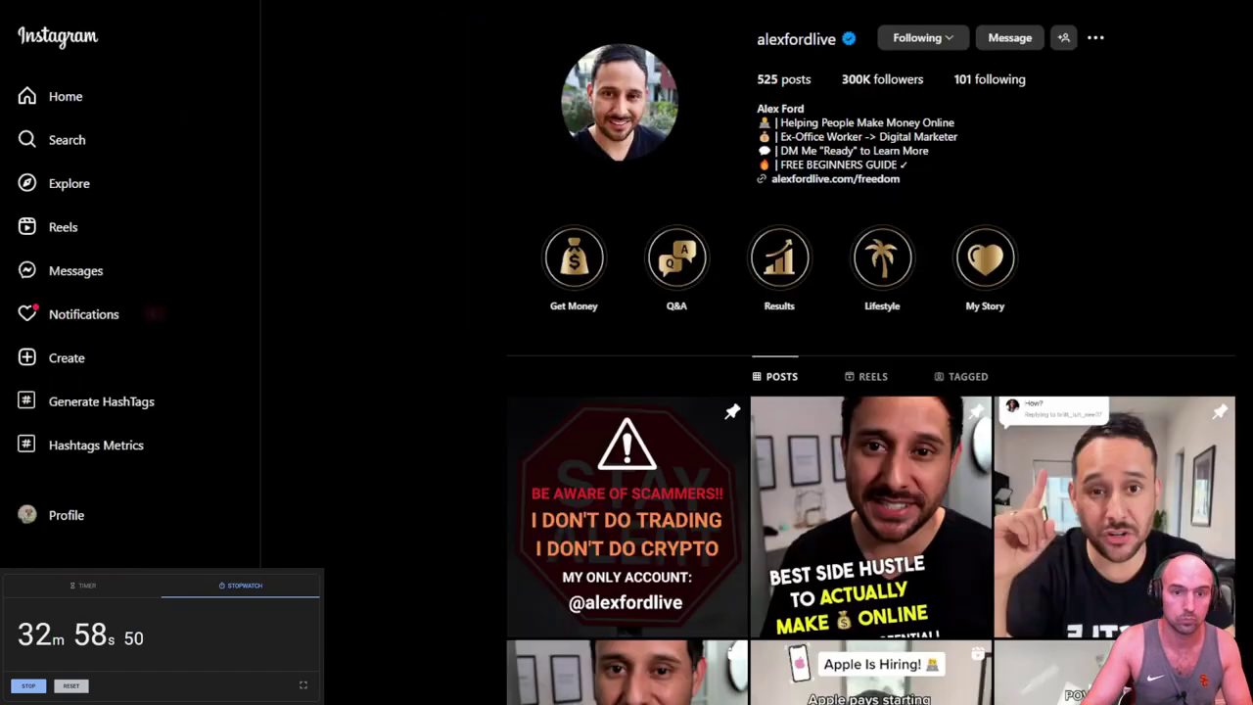
click(1009, 38)
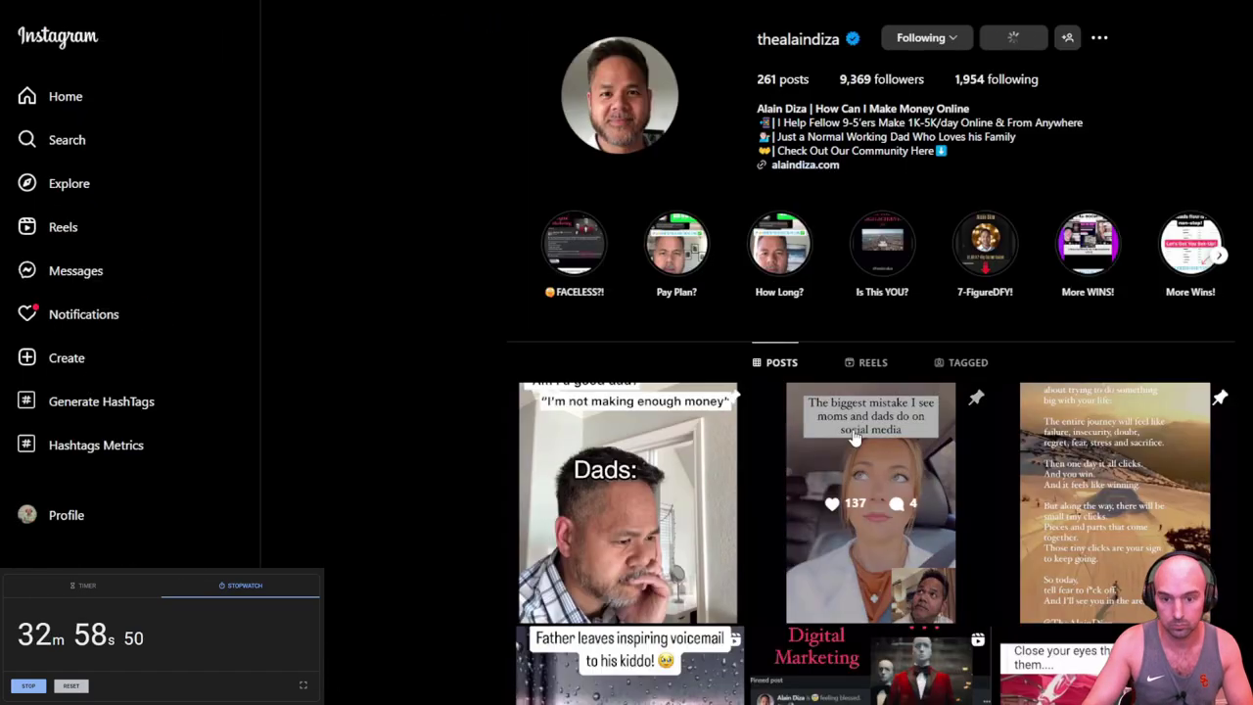
click(1004, 37)
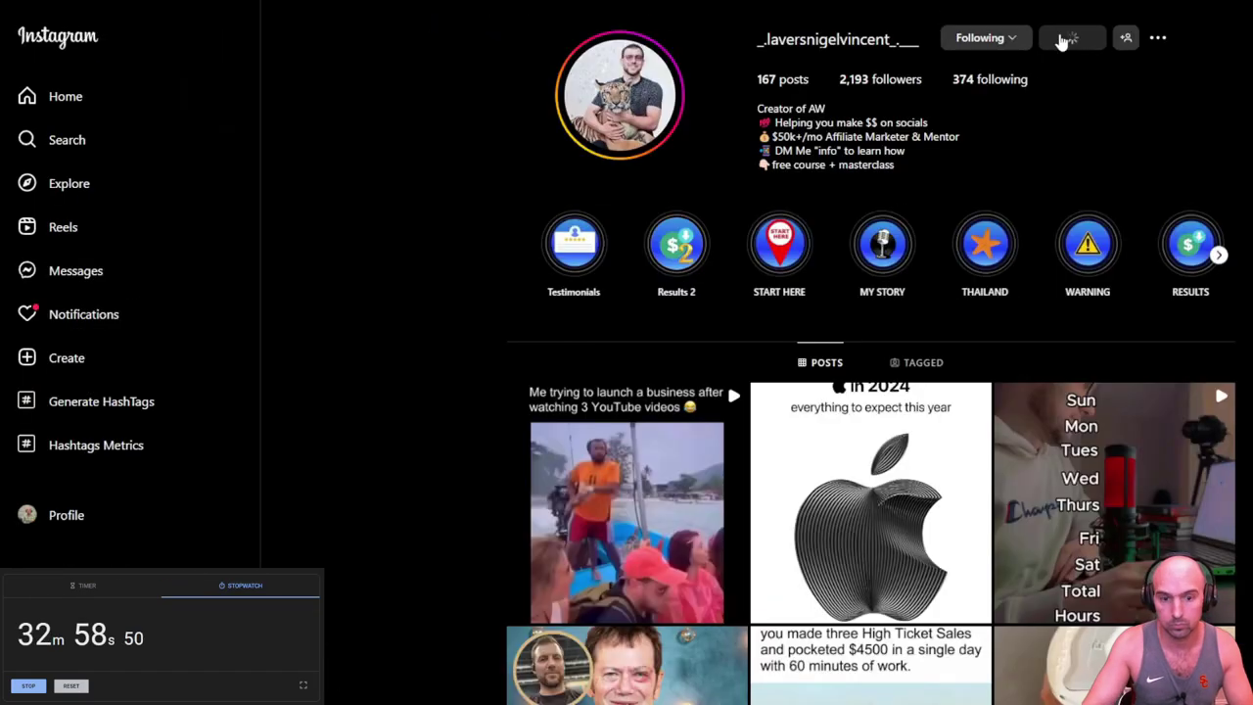
click(1071, 36)
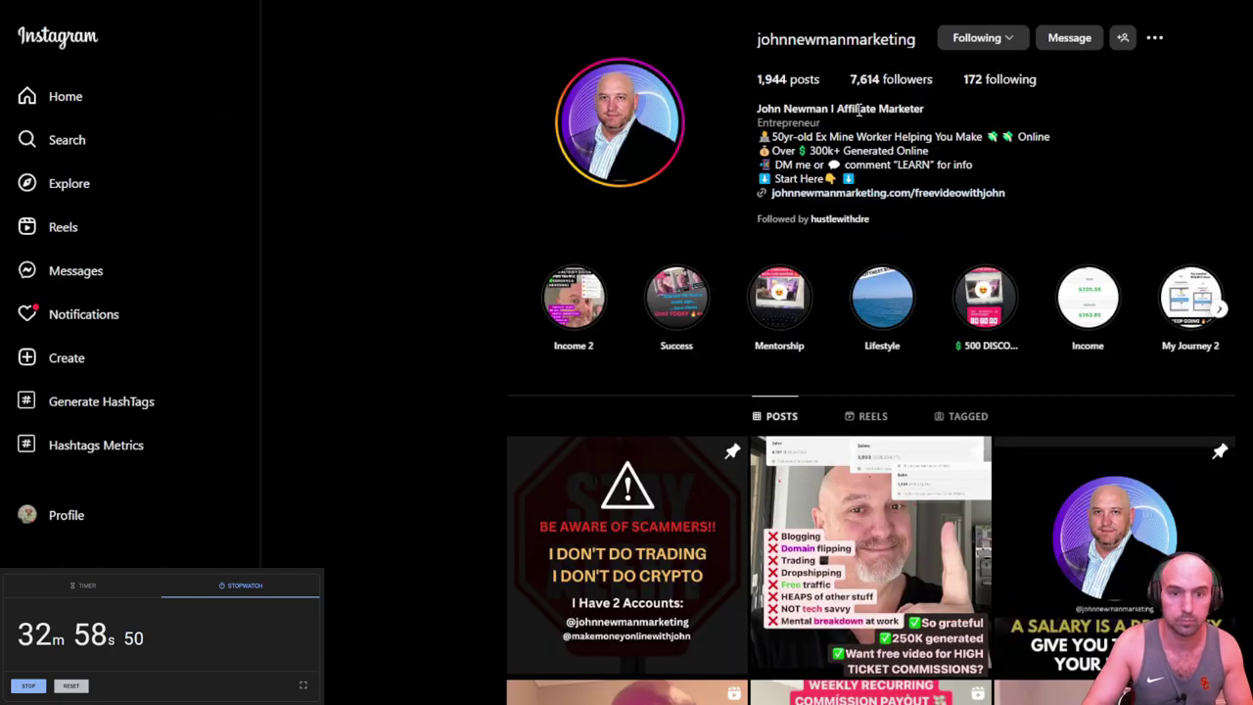
click(1057, 39)
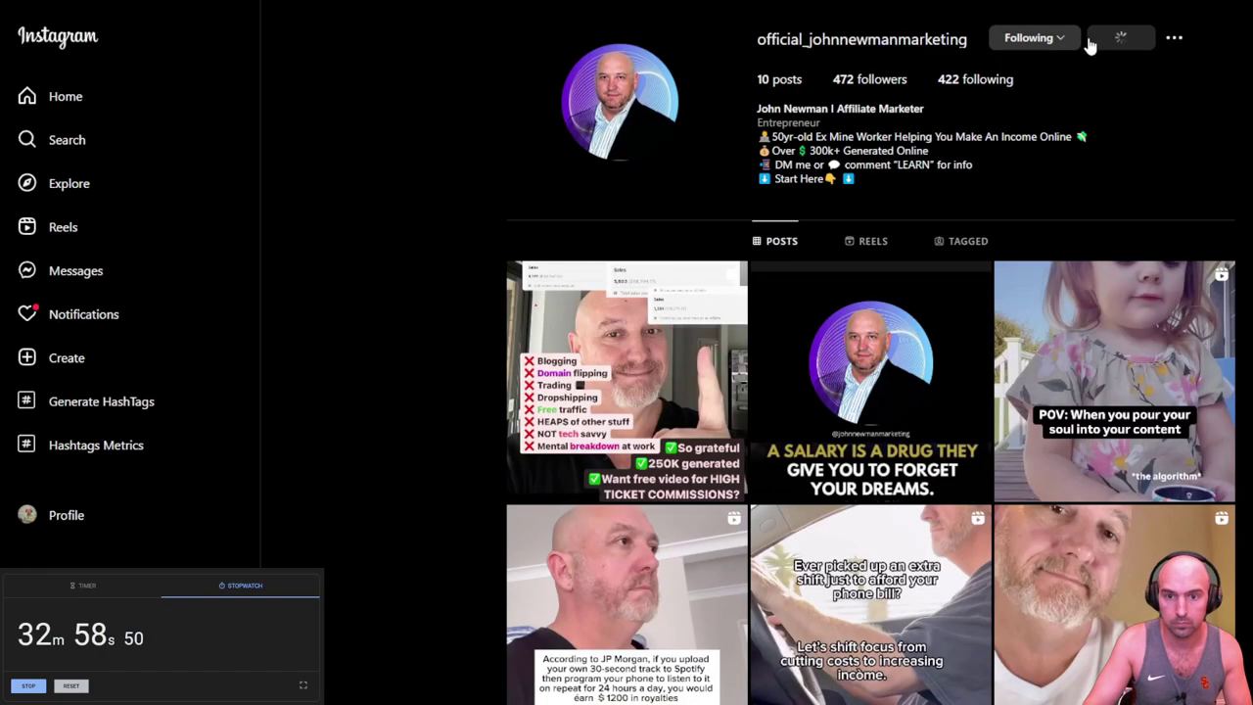
click(1116, 37)
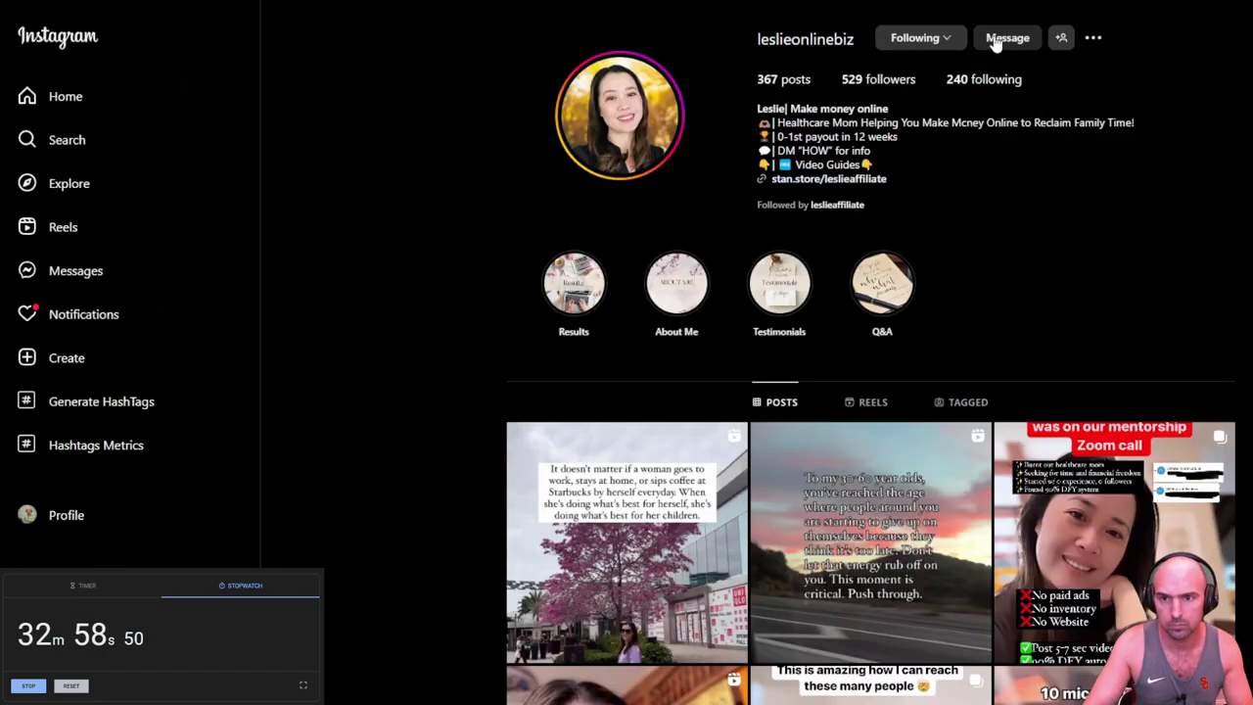
click(1007, 37)
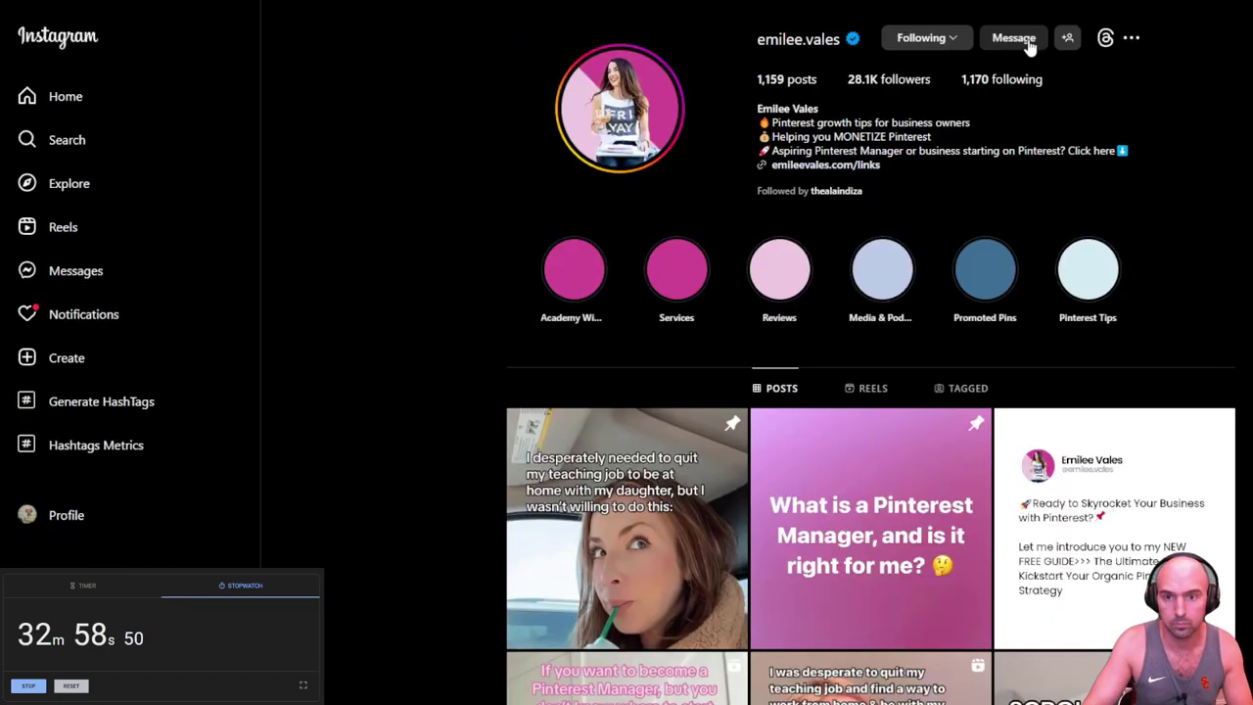
Step: Send the followed Pinterest growth account the outreach DM, extending its question with "on pinterest and do you"
click(1010, 39)
key(BackSpace)
text(on pinterest and do you)
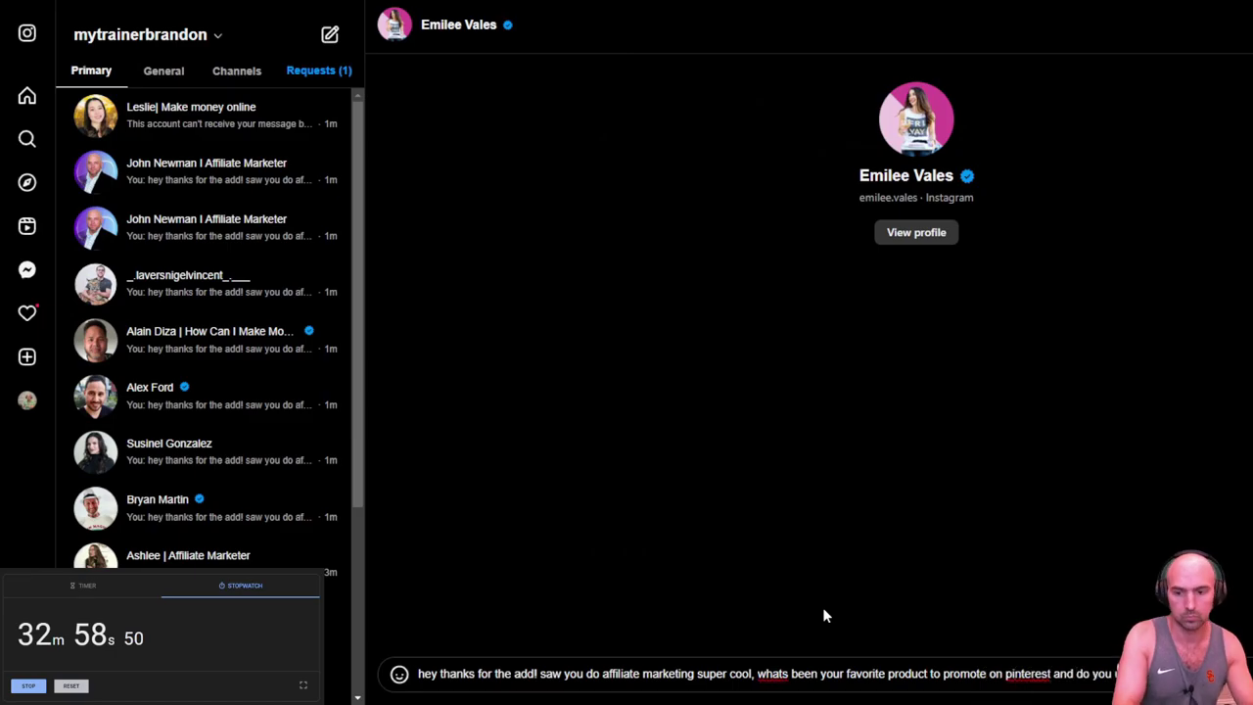
key(Return)
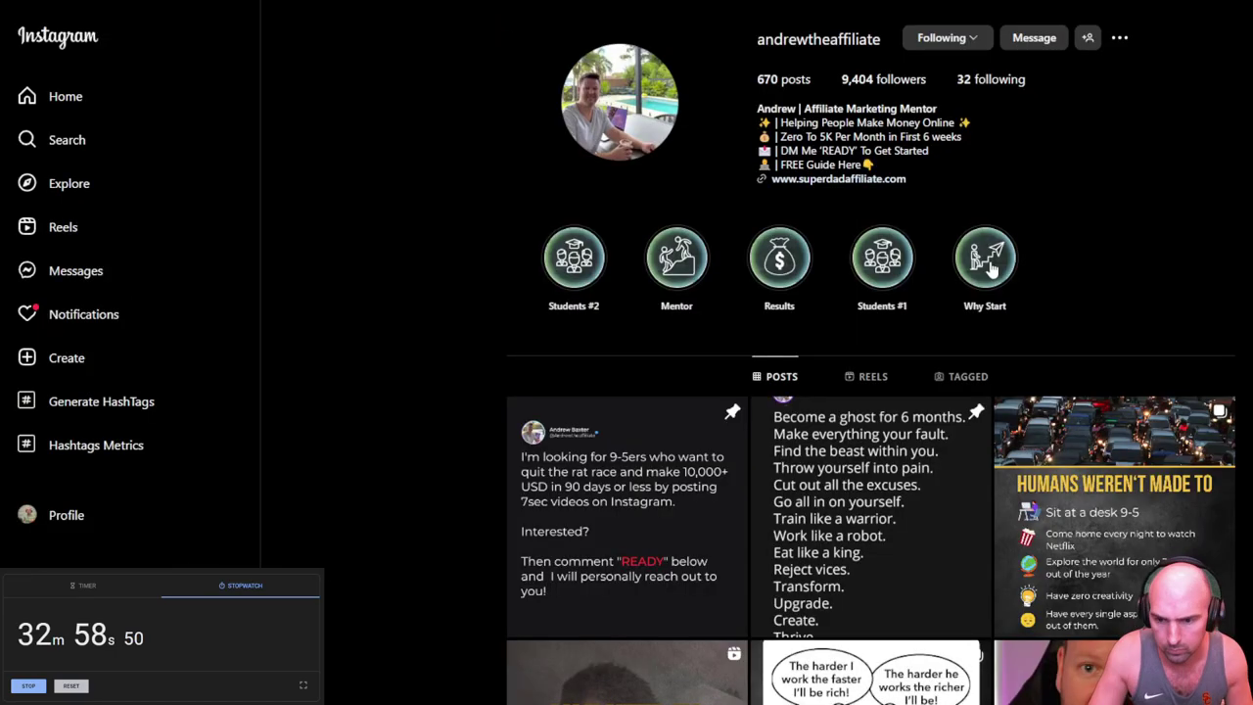
Step: Send the outreach DM to the remaining followed marketing mentors, adding a "congrats on the" remark for the motherhood and marketing mentor
click(1019, 41)
key(Return)
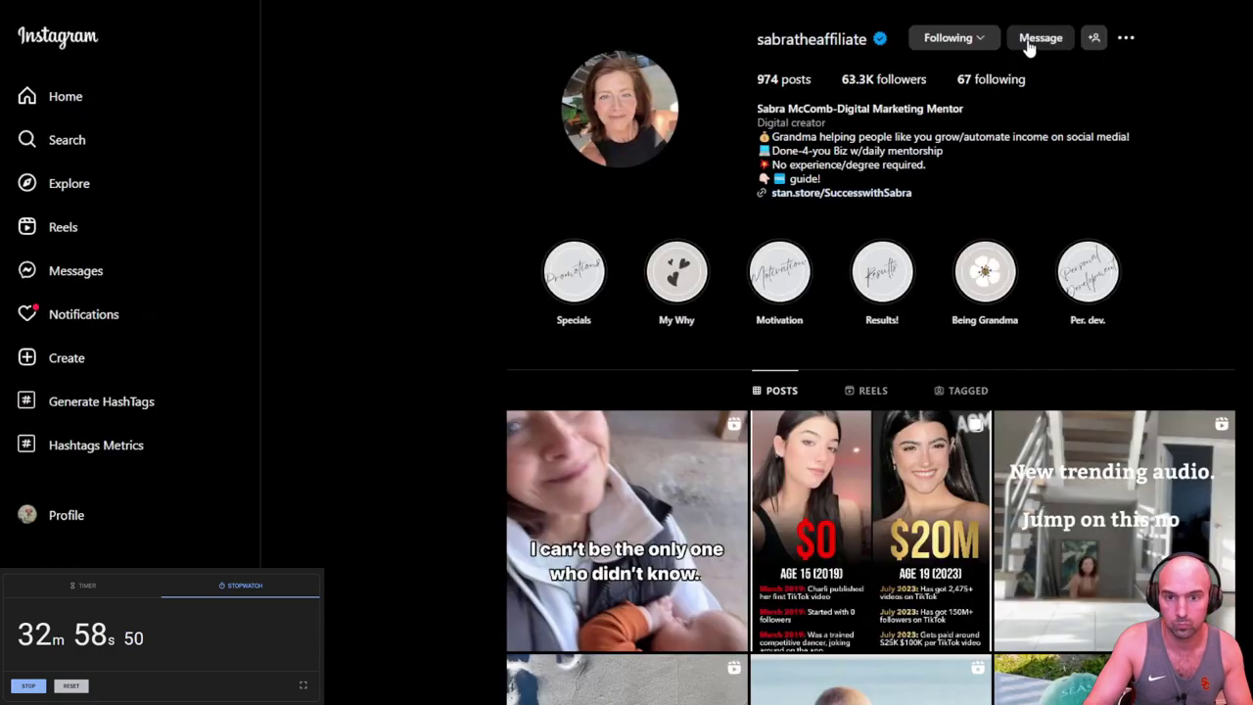
click(1033, 41)
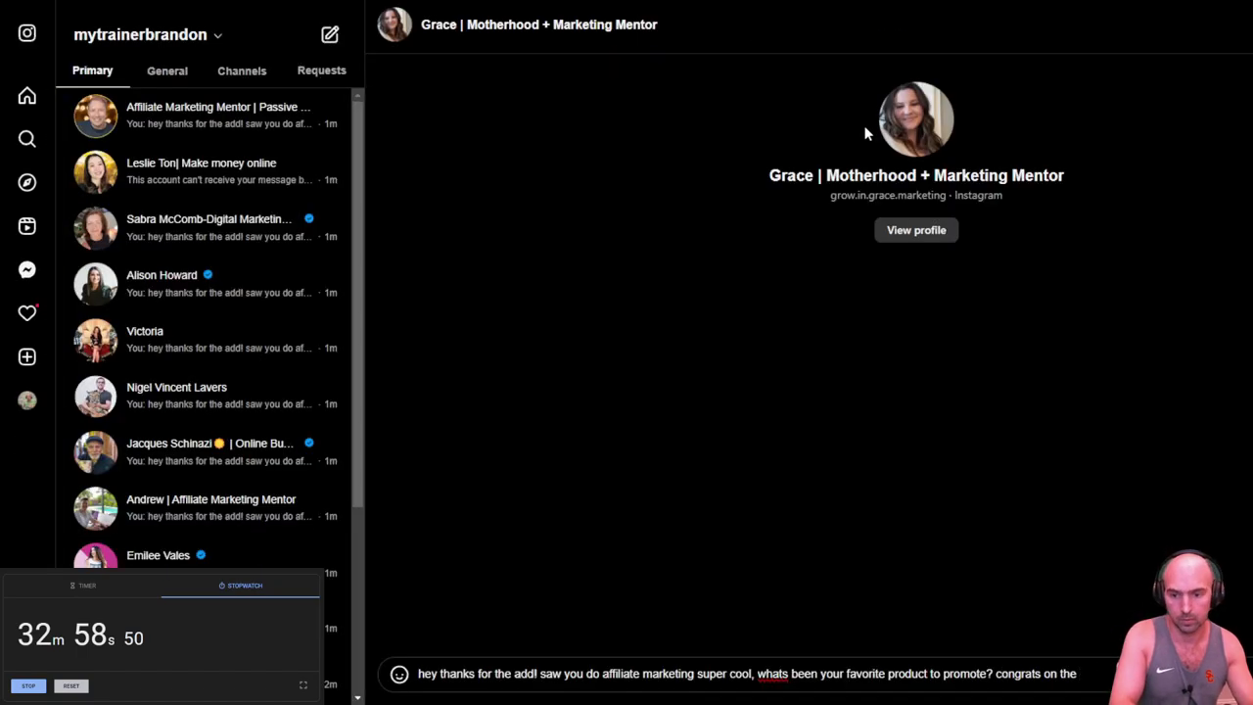
key(Return)
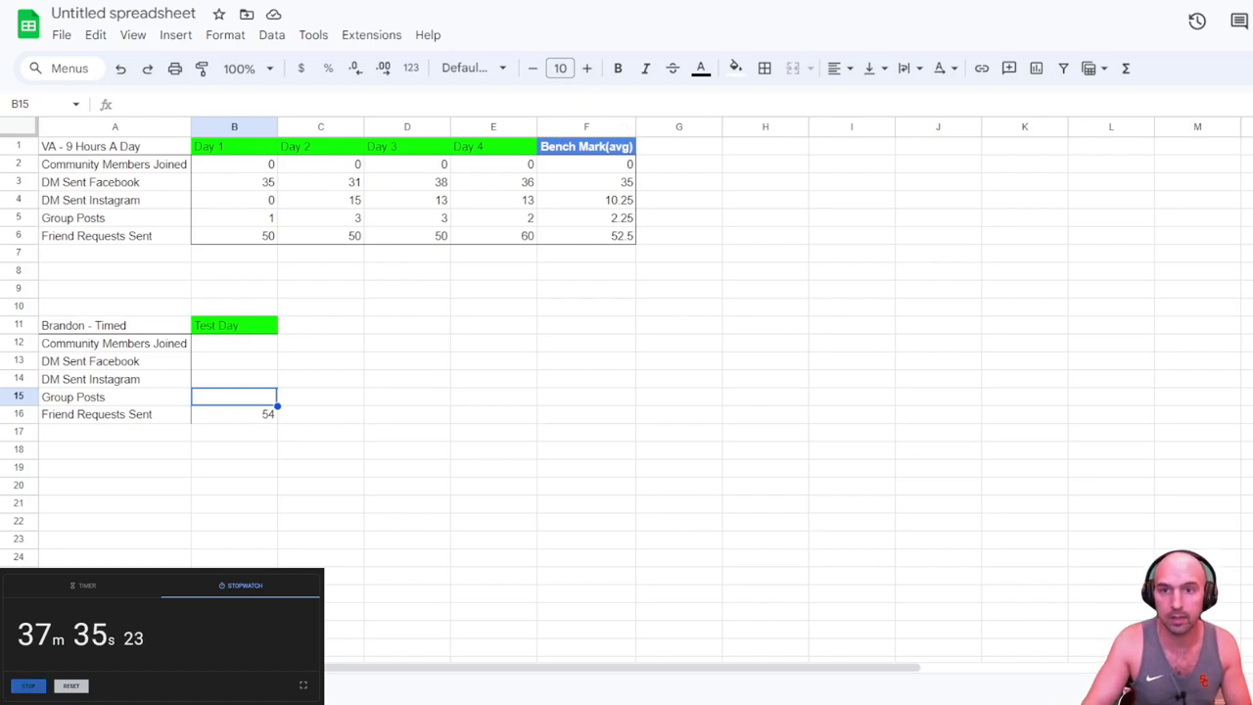
Step: Record 20 Instagram DMs sent for the timed test day
click(222, 380)
text(20)
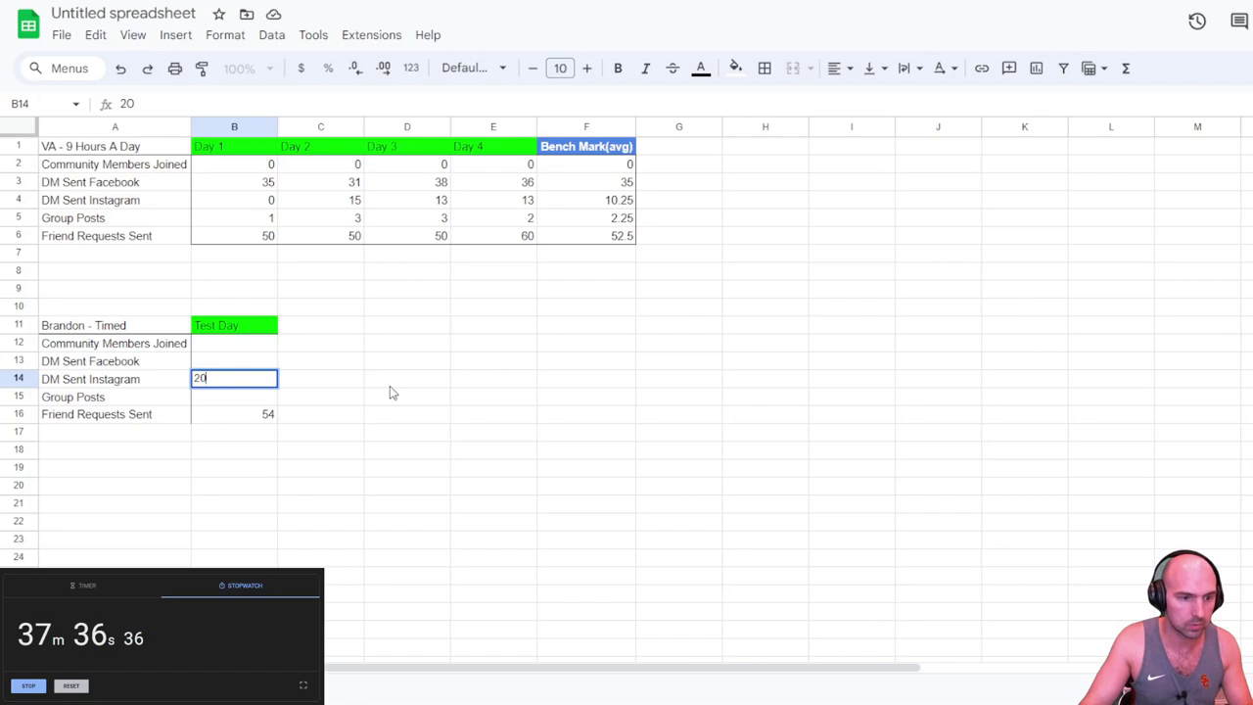
click(390, 386)
Step: Compare the VA's benchmark averages for Instagram DMs, Facebook DMs and group posts with the timed test-day entries
click(622, 206)
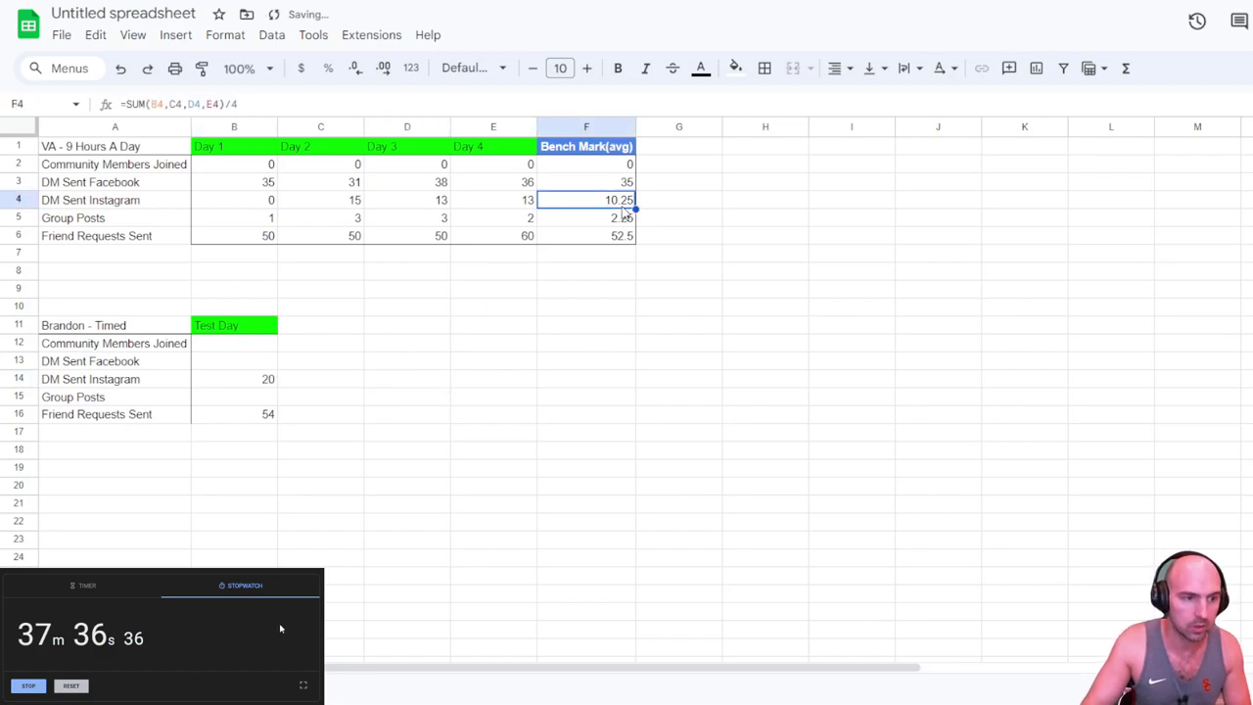
click(626, 184)
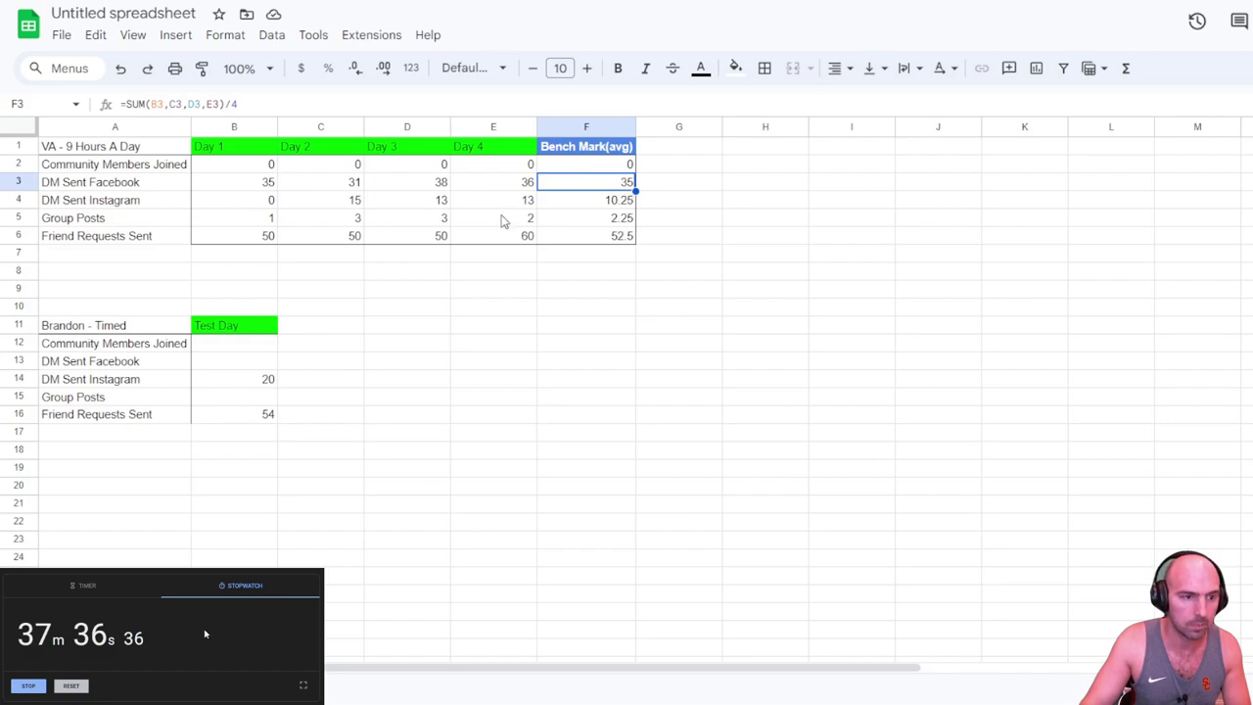
click(155, 220)
click(579, 226)
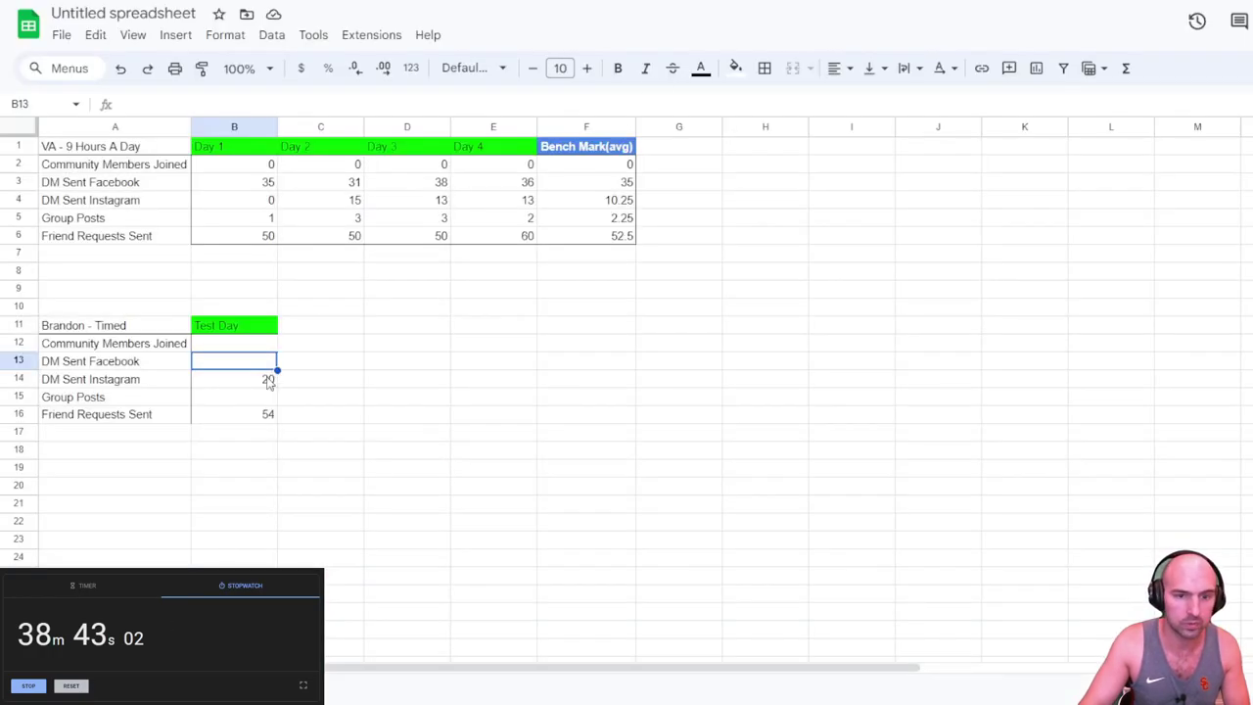
click(110, 204)
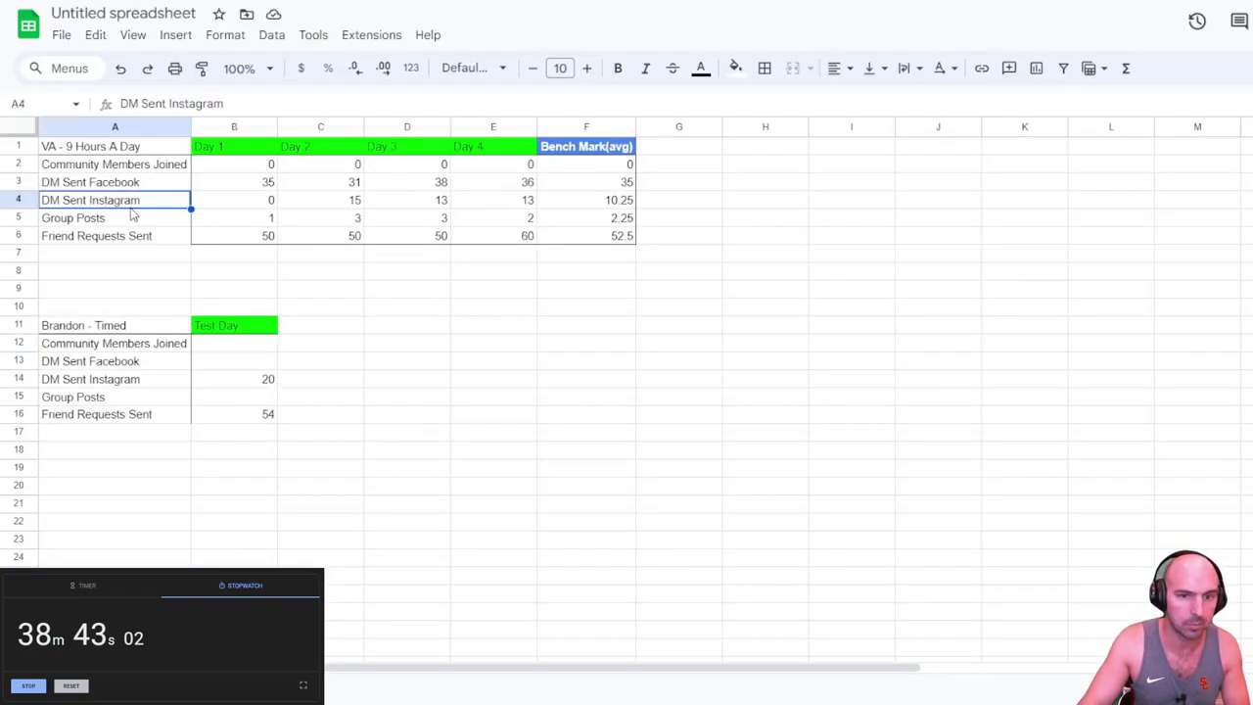
click(249, 414)
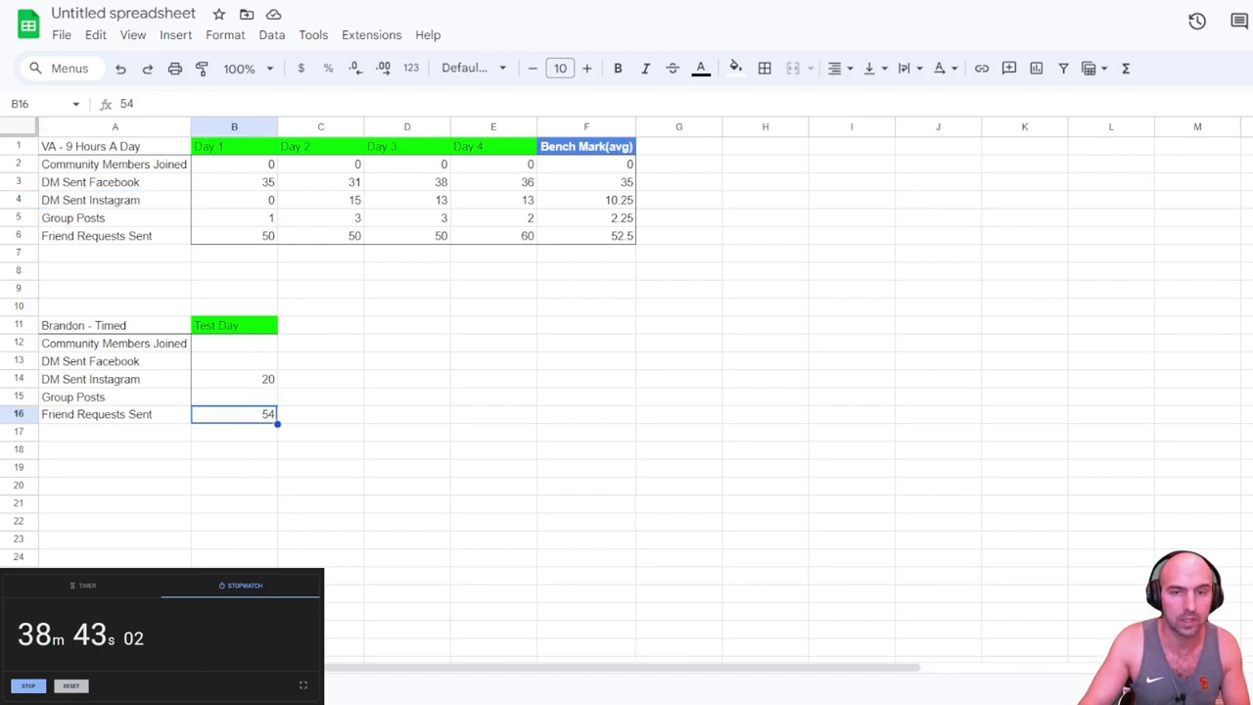
key(ctrl+Tab)
key(ctrl+shift+Tab)
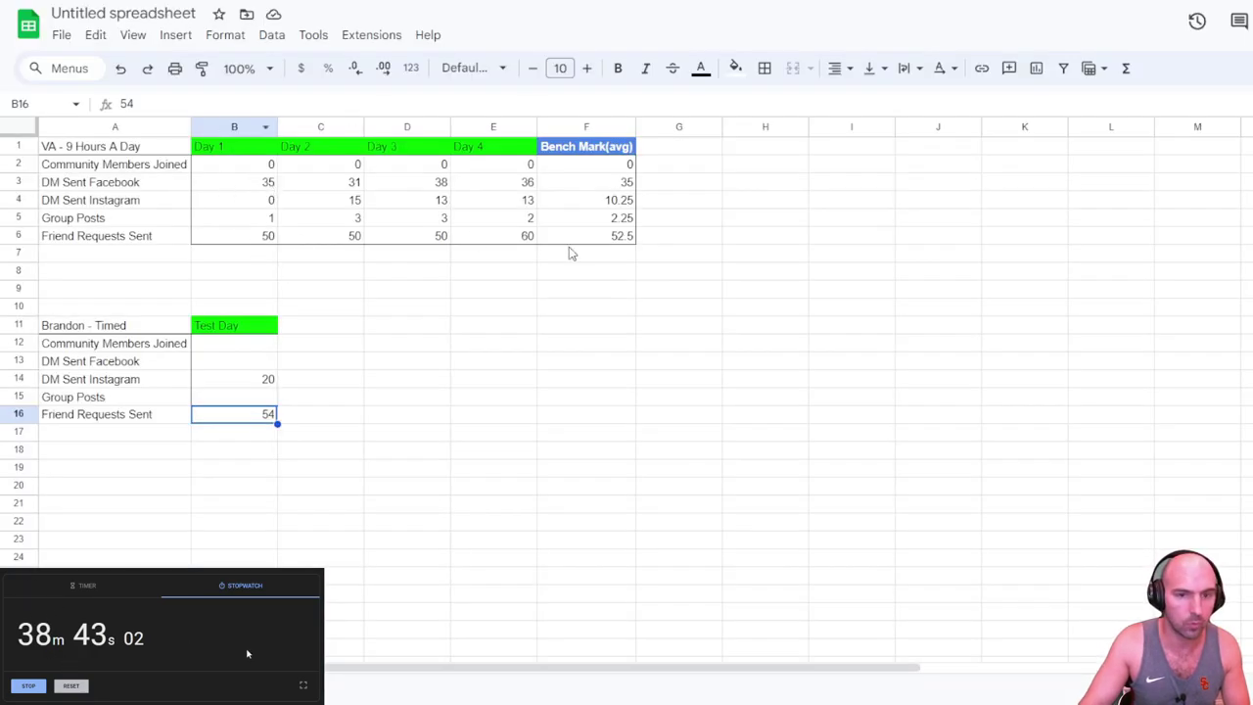
Step: Start a public post in the Solopreneurs Success Society Facebook group with "Hey Everyone! I Am from Dallas,"
key(ctrl+Tab)
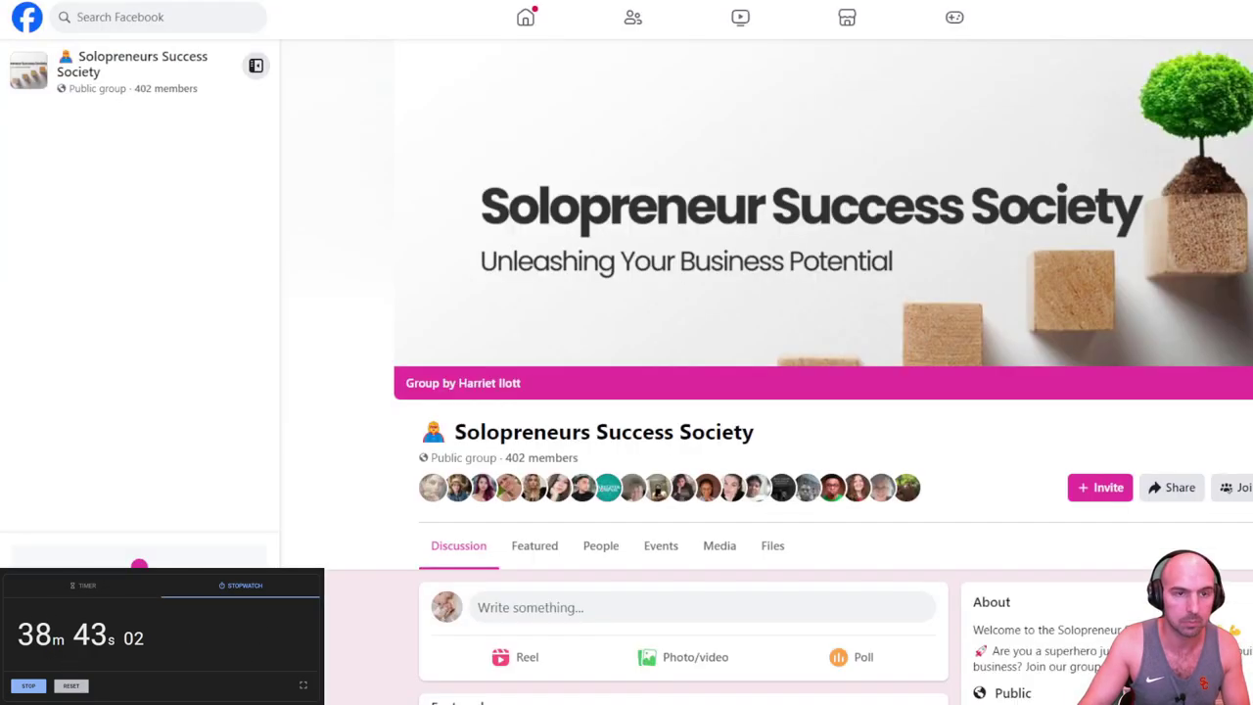
scroll(561, 216, down, 4)
click(561, 217)
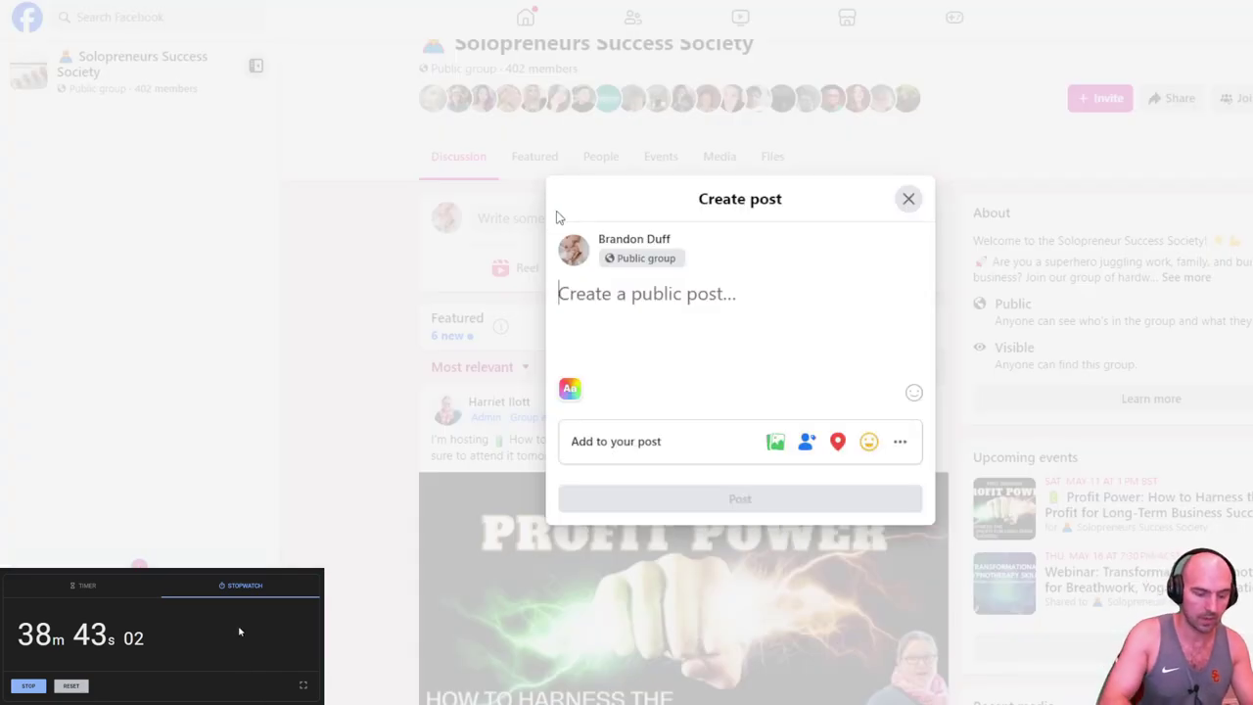
text(Hey Everyone!)
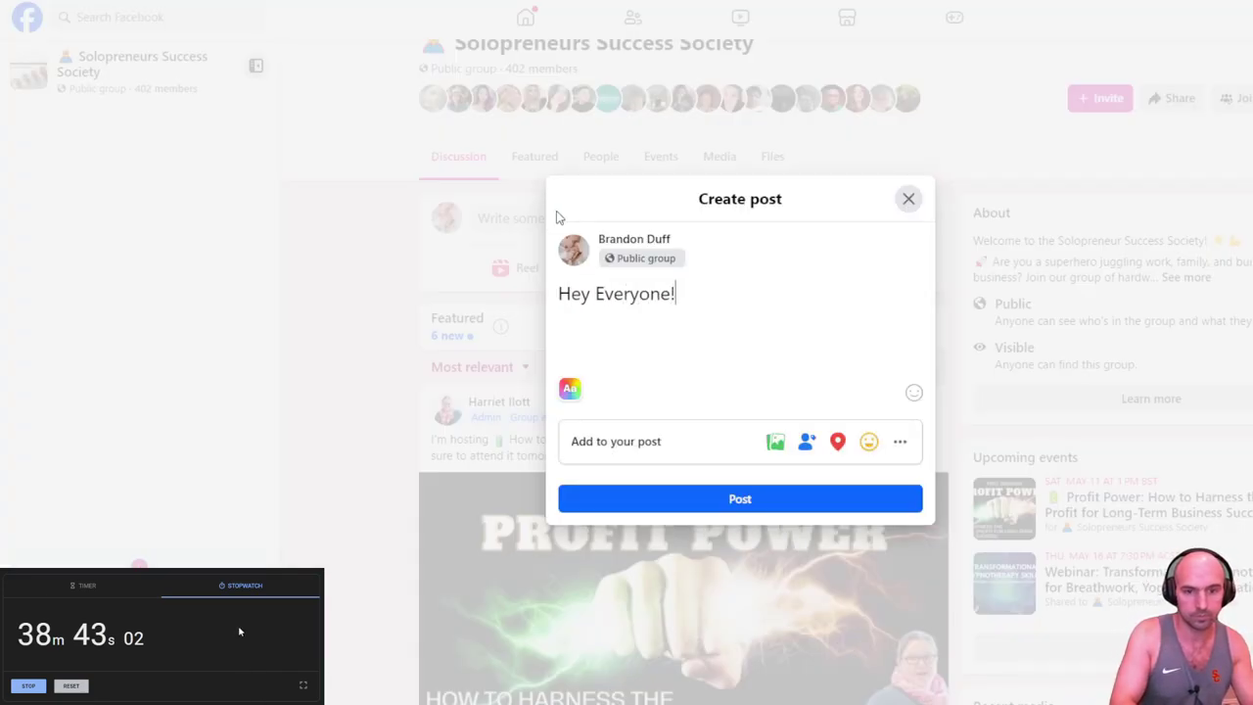
text( I Am from Dall)
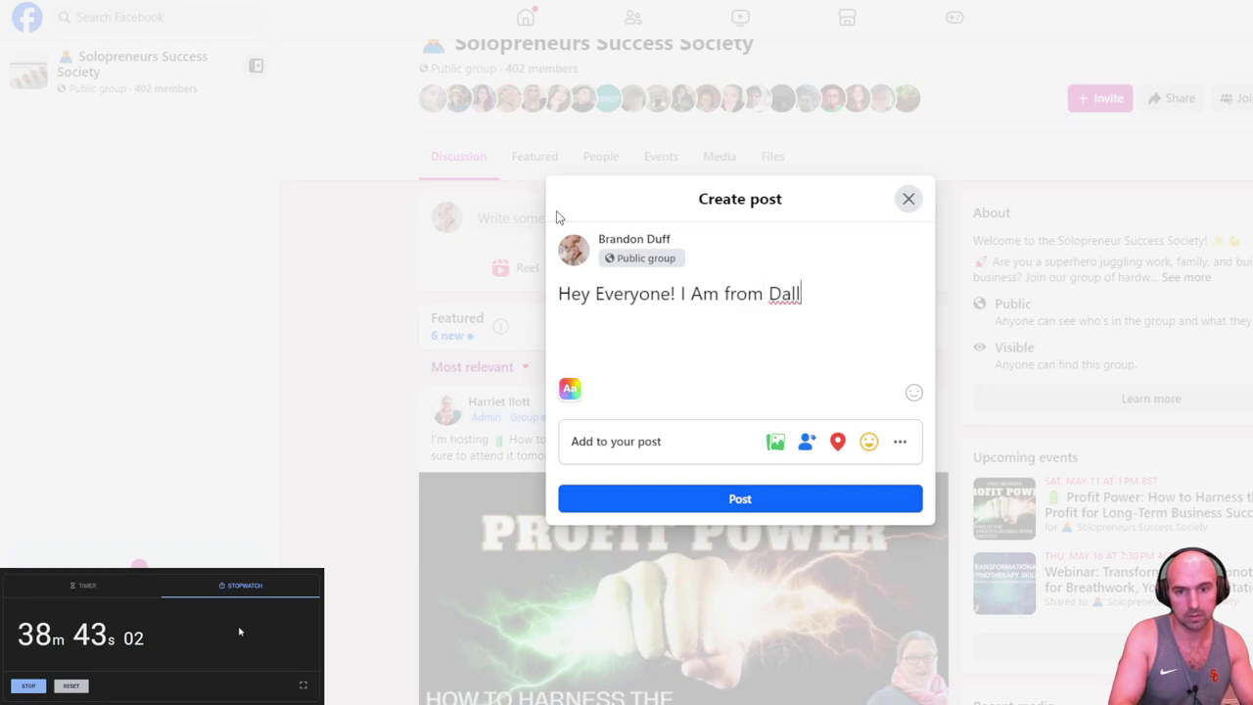
text(as, From)
key(BackSpace)
key(BackSpace)
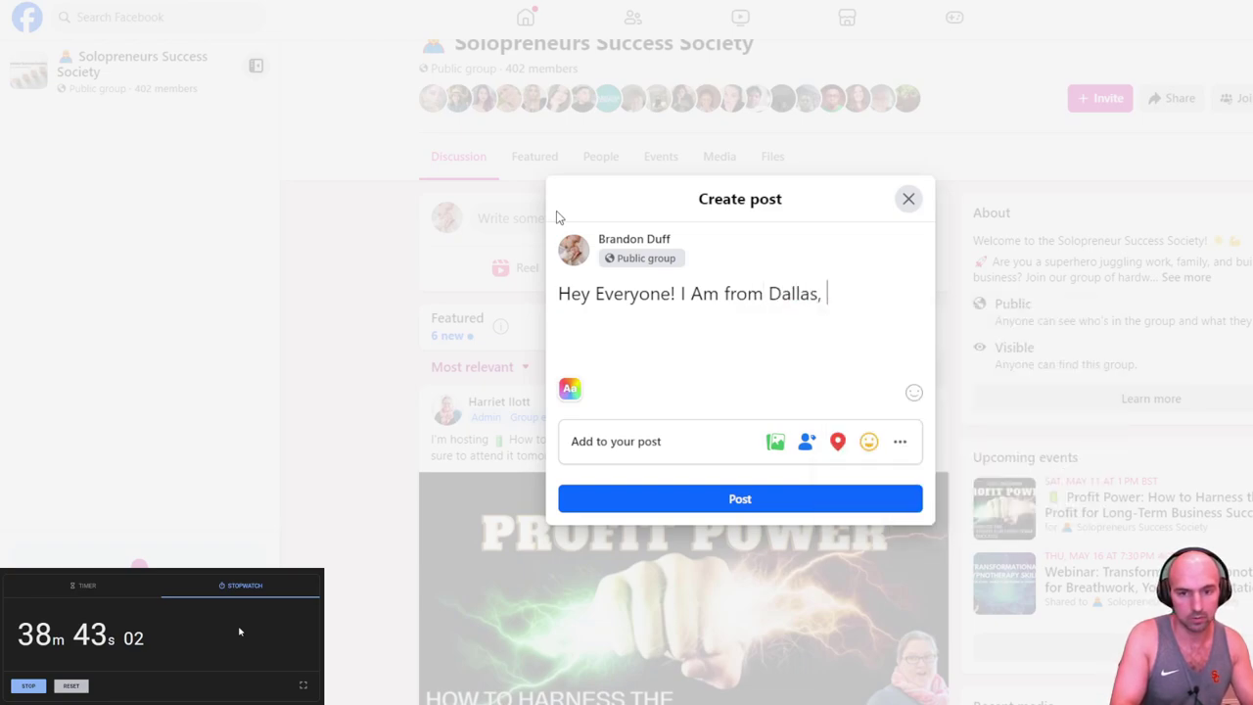
Step: Continue the post with "I Am A Content Creator From Dallas!" and delete the redundant "I Am from Dallas,"
text(Am A Content C)
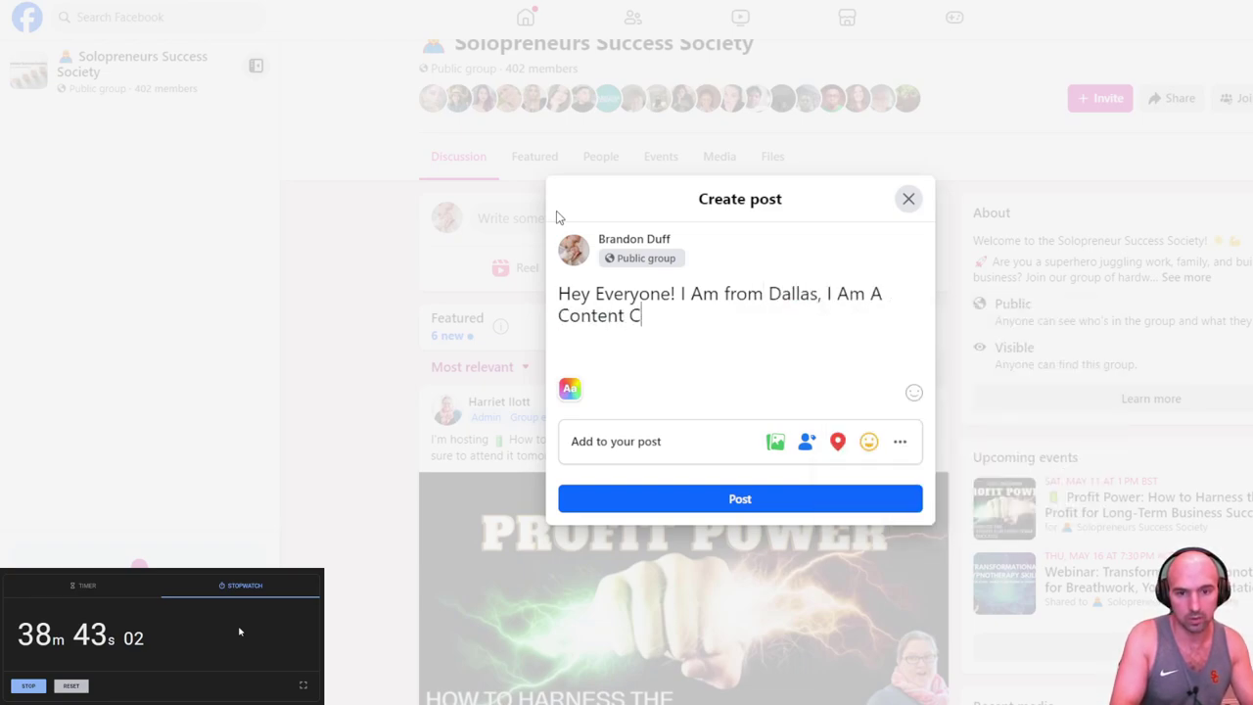
text(reatort)
key(BackSpace)
key(BackSpace)
text(From Dallas!)
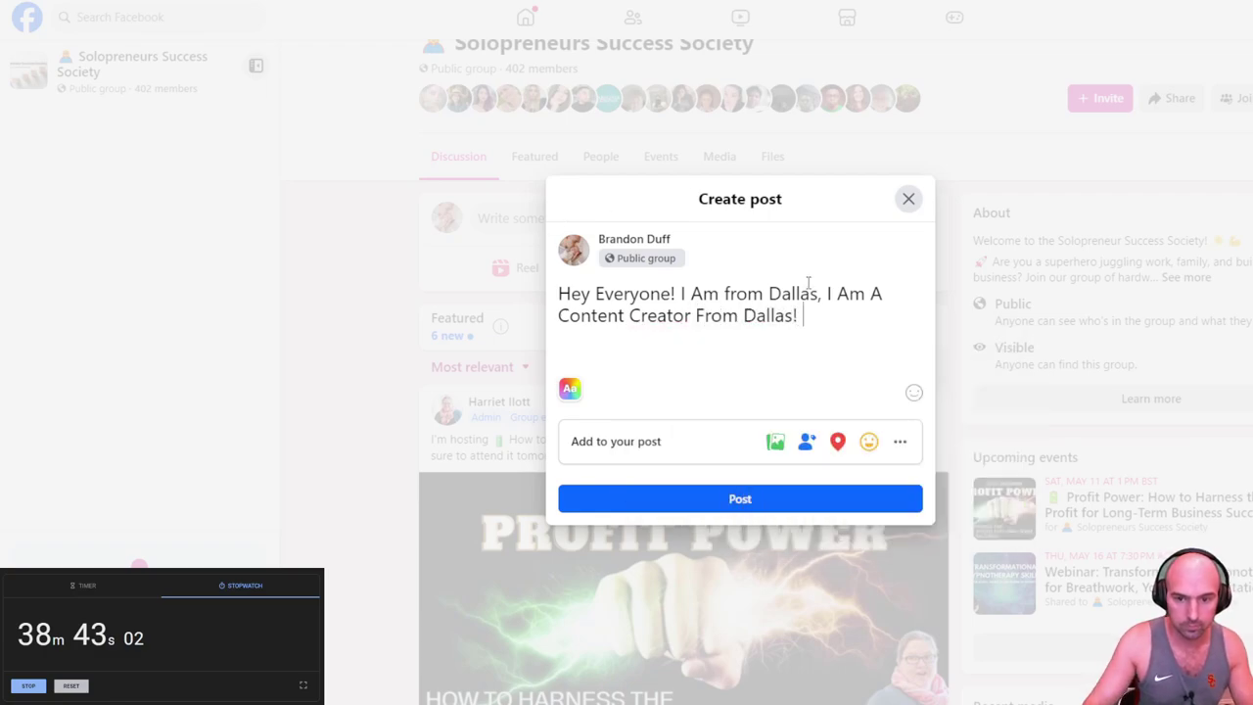
drag(822, 292, 691, 294)
key(BackSpace)
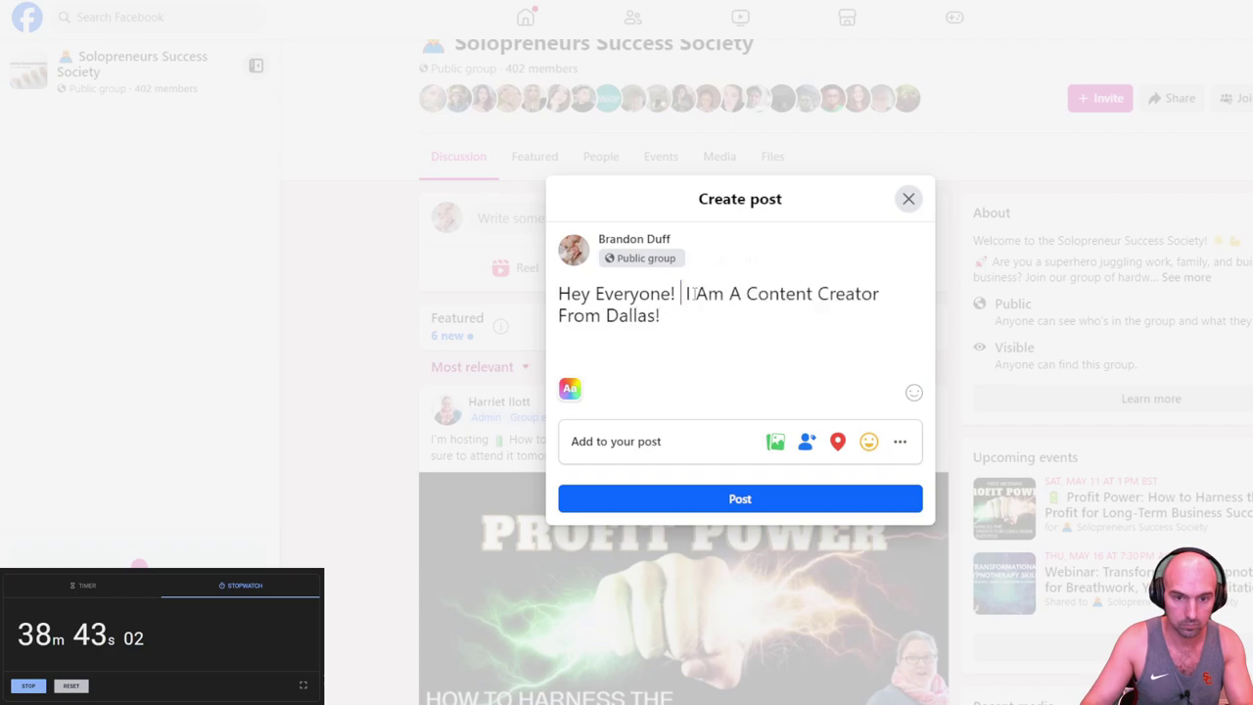
Step: Finish the post text with "Figured I Would Say Hello, Since I dont Post Often."
text(Figured I)
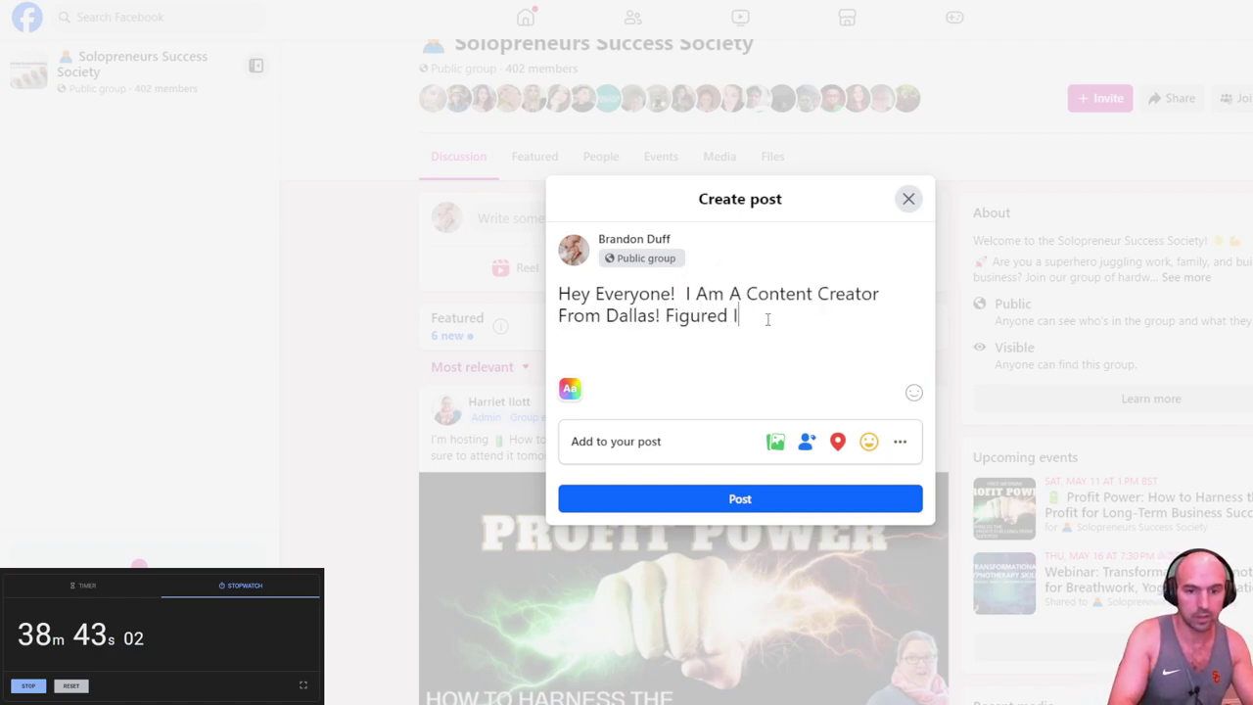
text( Would s)
key(BackSpace)
text(Say Hell)
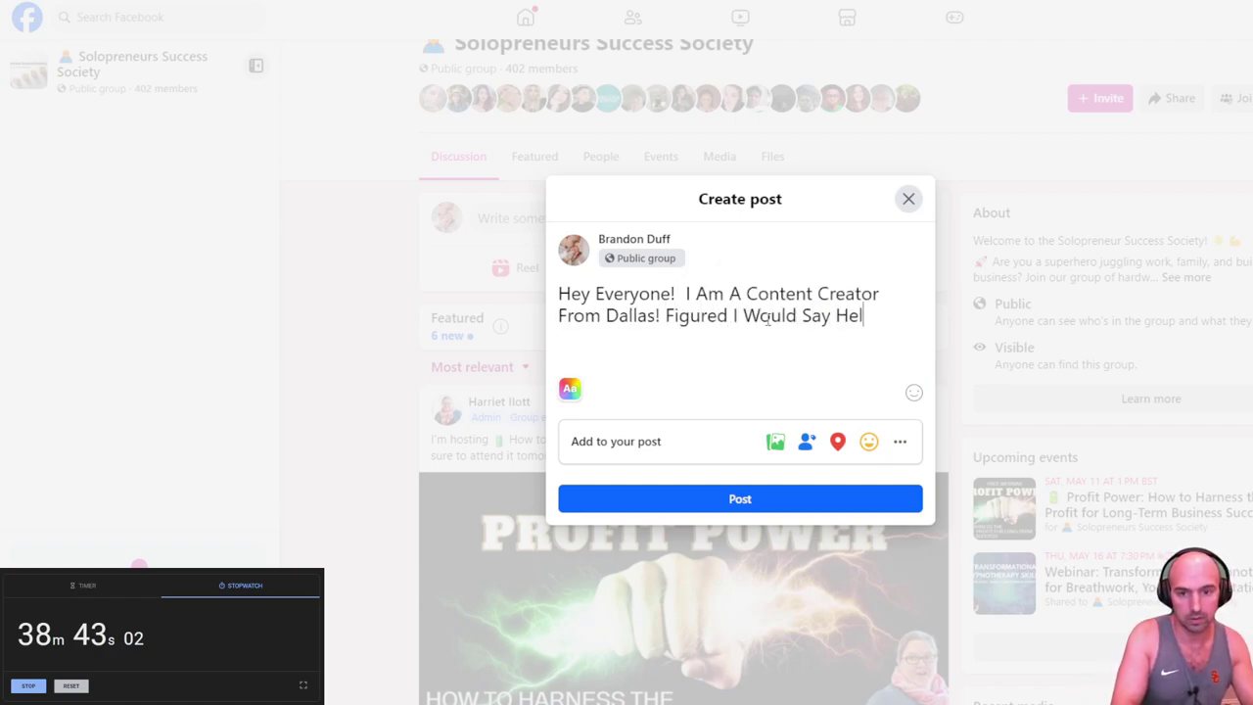
text(o)
key(BackSpace)
text(lo, )
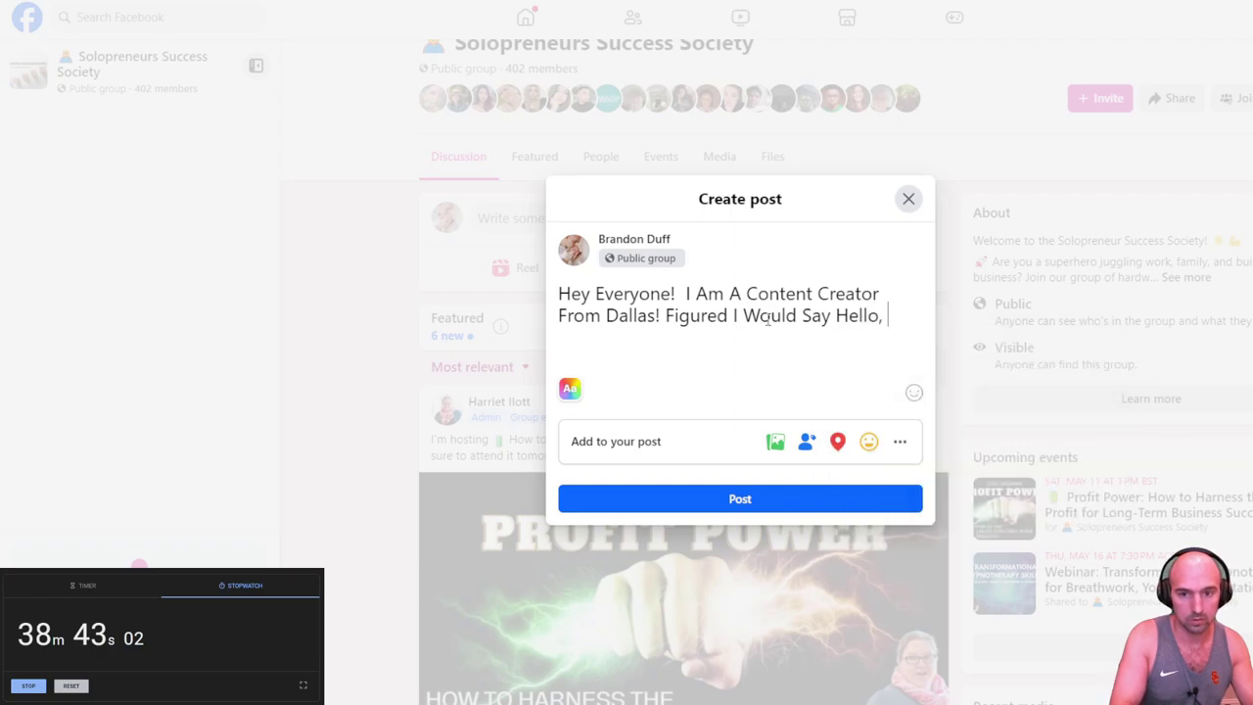
text(Since I dont Post OFten.)
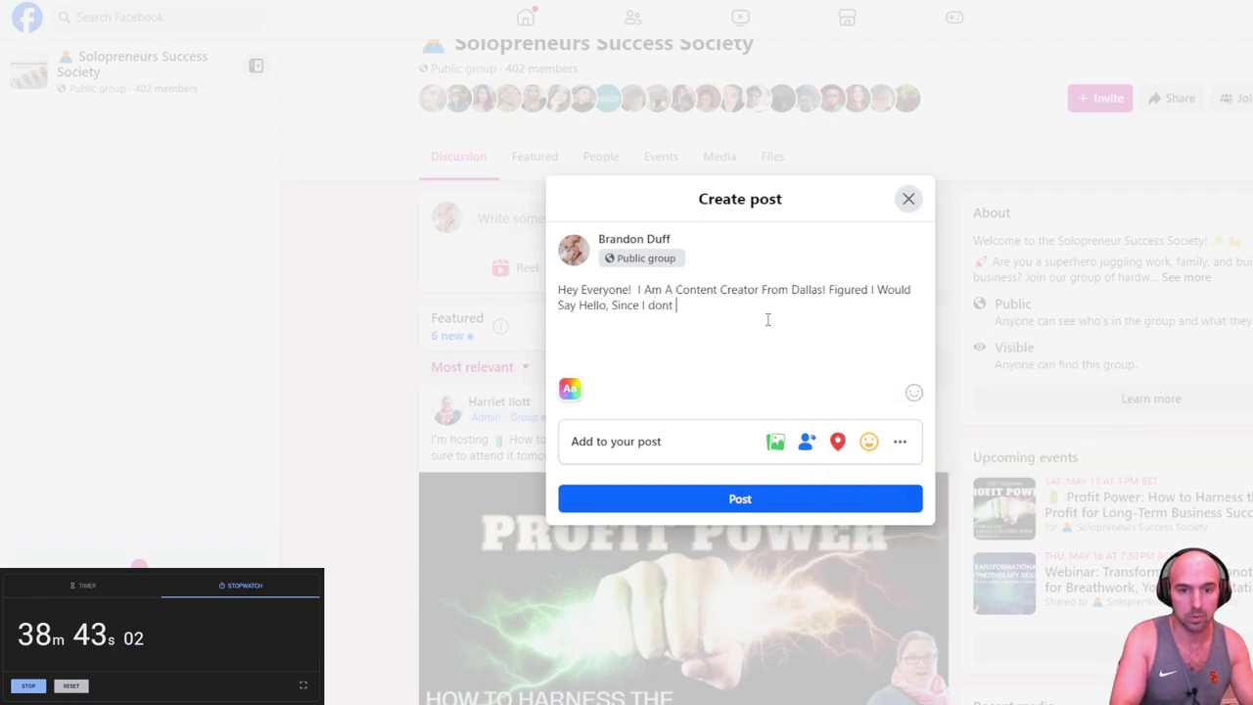
Step: Apply a yellow background with geometric shapes and a waving hand to the post, and publish it in the group
click(569, 389)
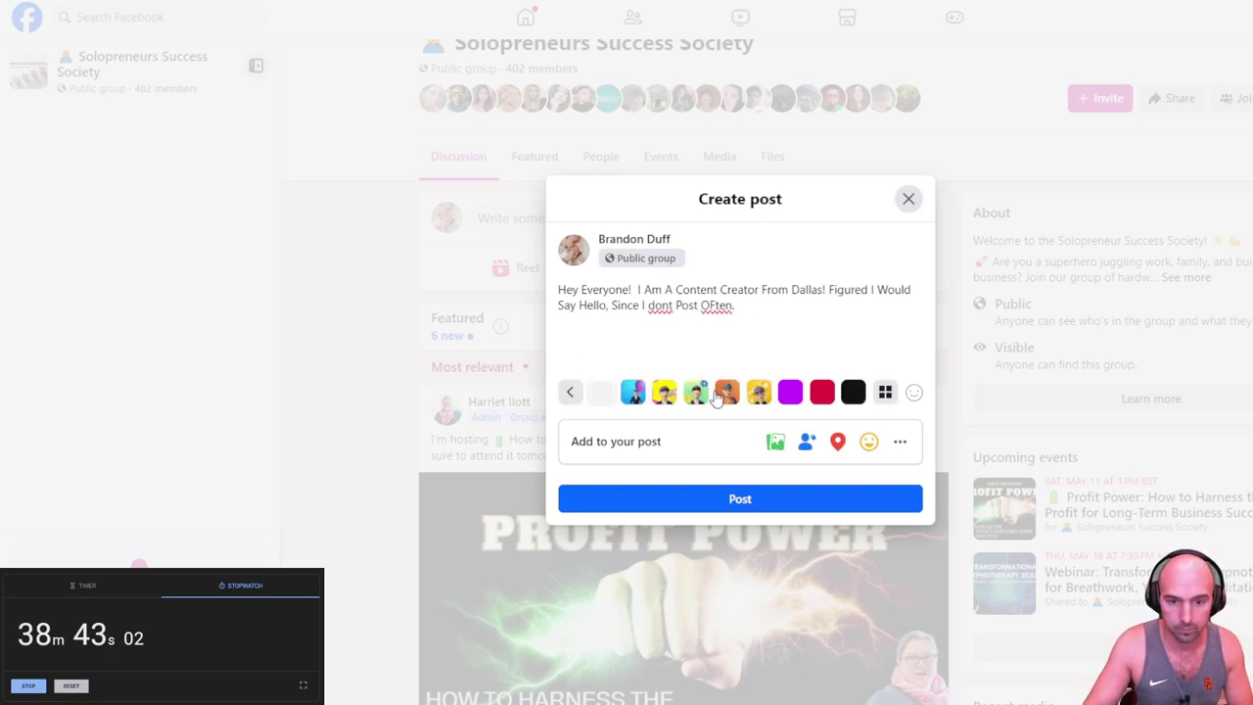
click(885, 392)
scroll(783, 353, down, 1)
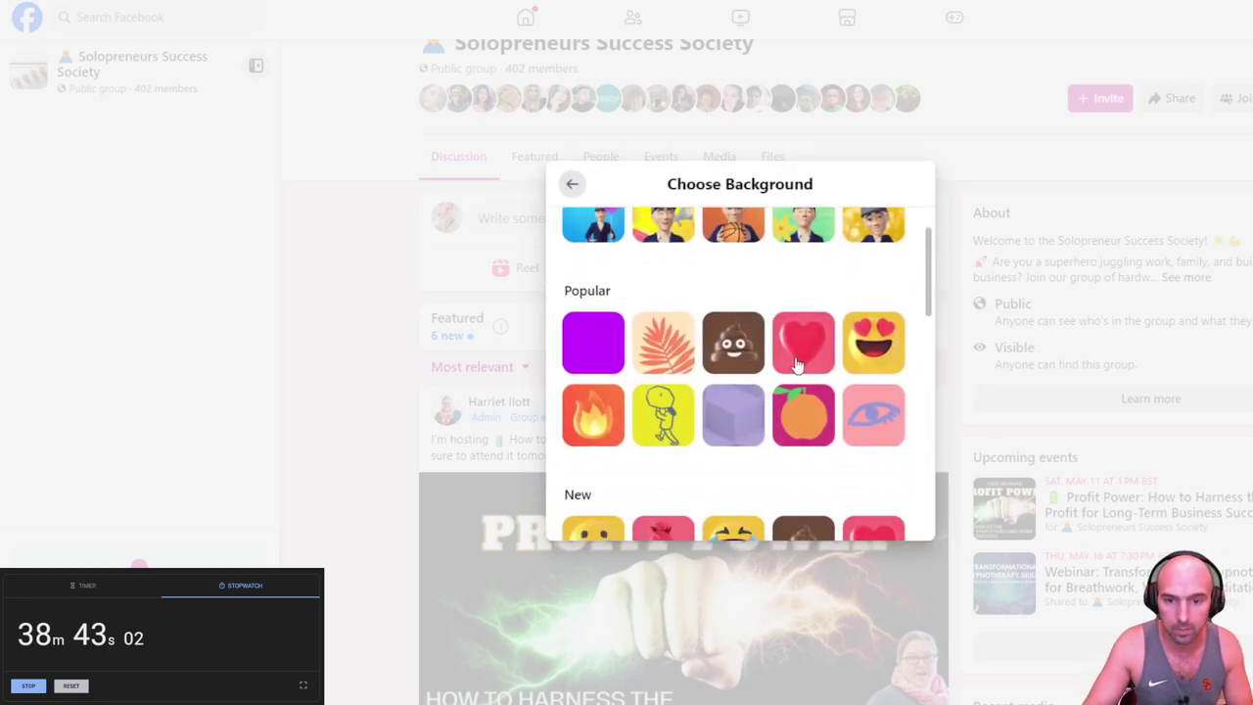
scroll(796, 364, down, 1)
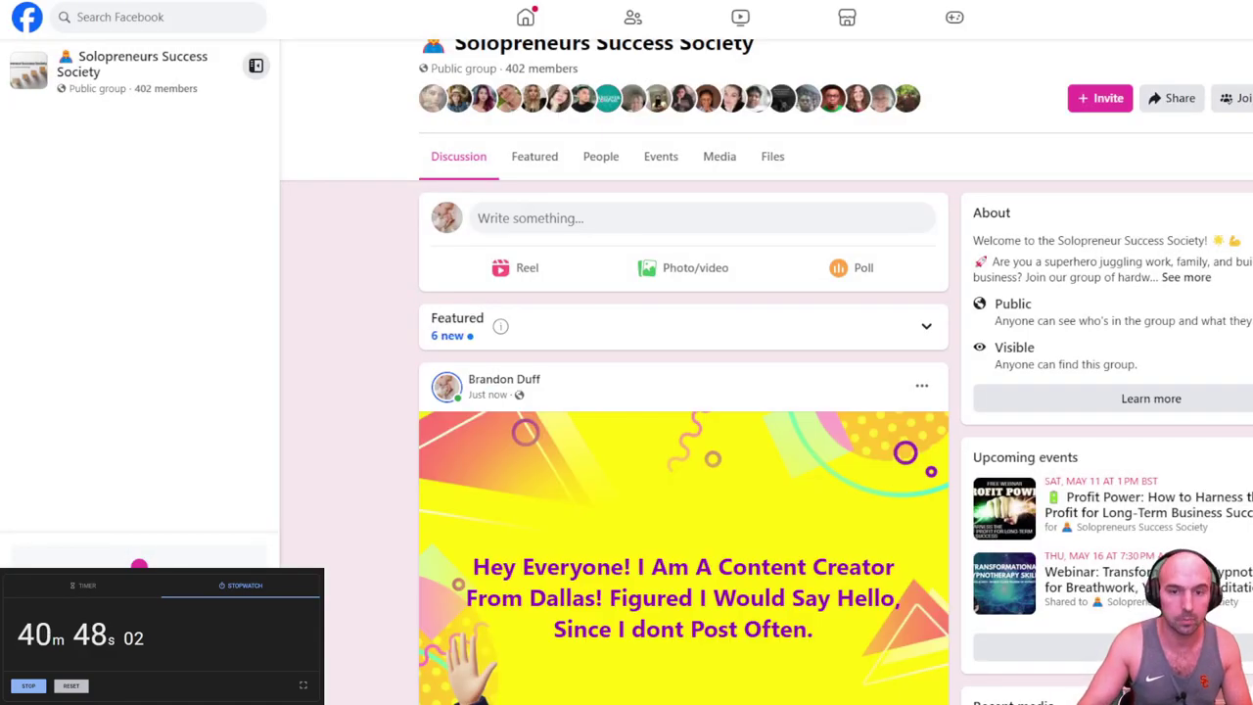
Step: Examine the member list of The Escape 9to5 Club group, including admins, friends, members with things in common and new members
scroll(686, 392, up, 4)
click(98, 19)
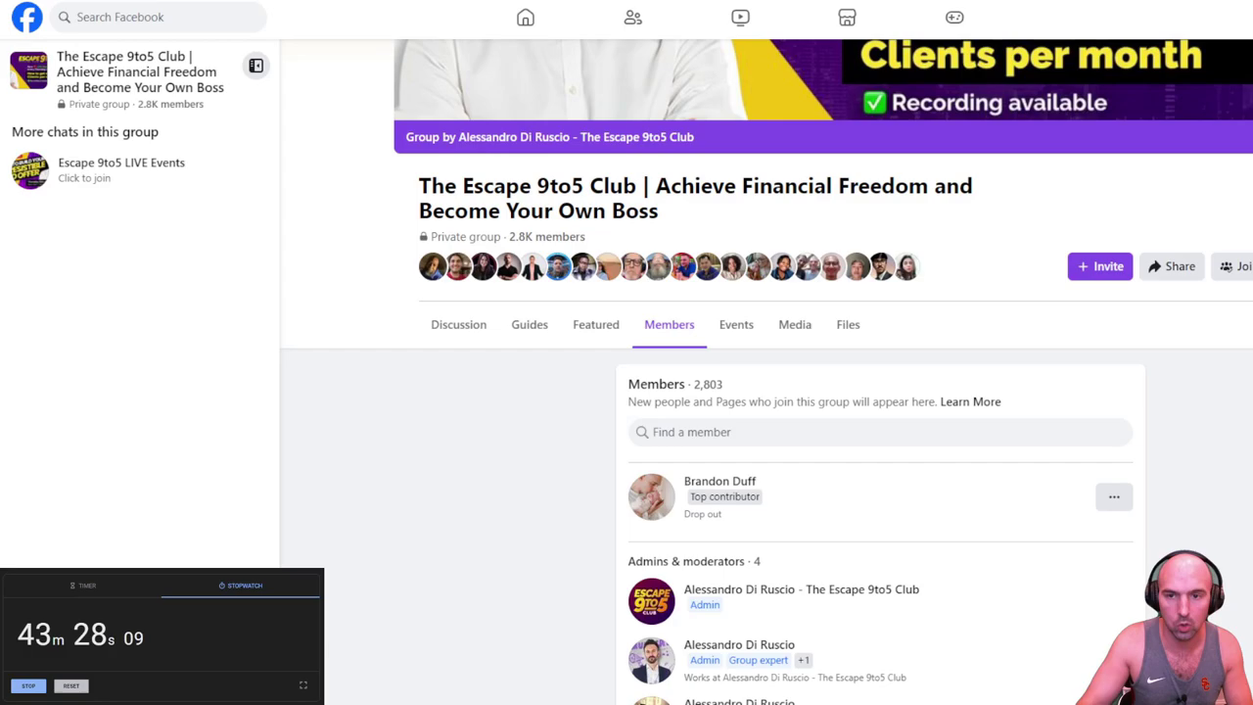
scroll(694, 319, down, 5)
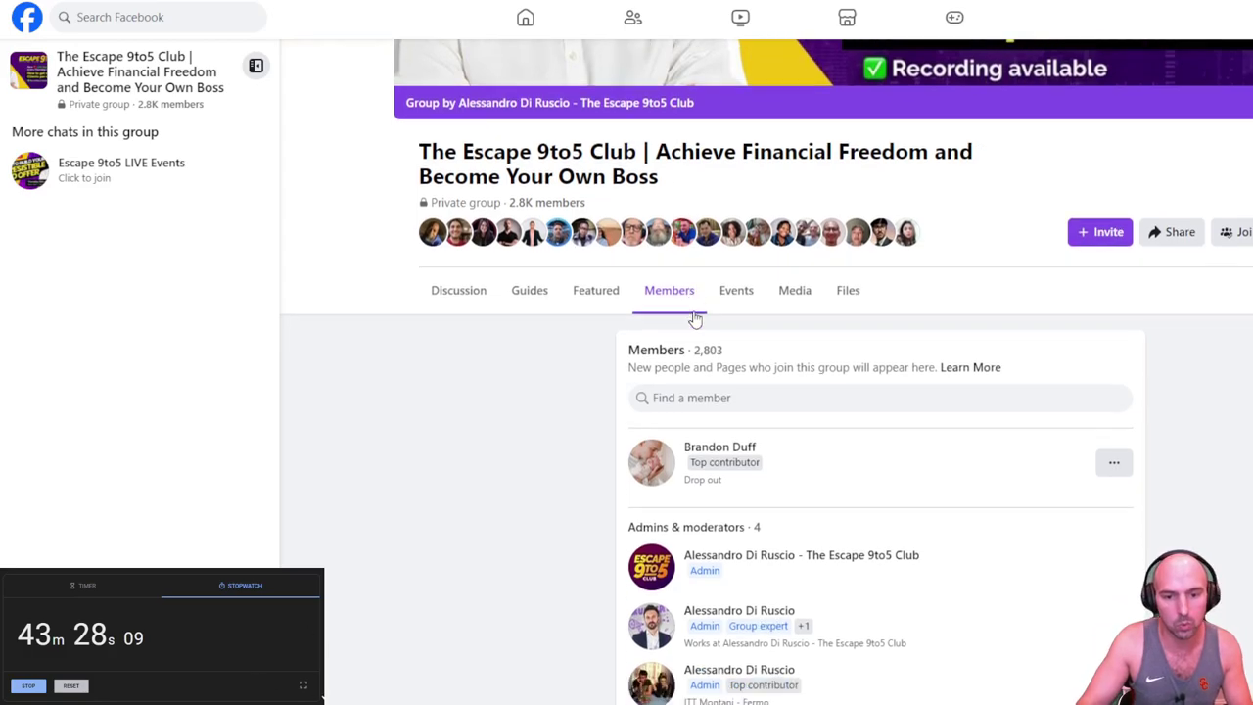
scroll(769, 334, down, 3)
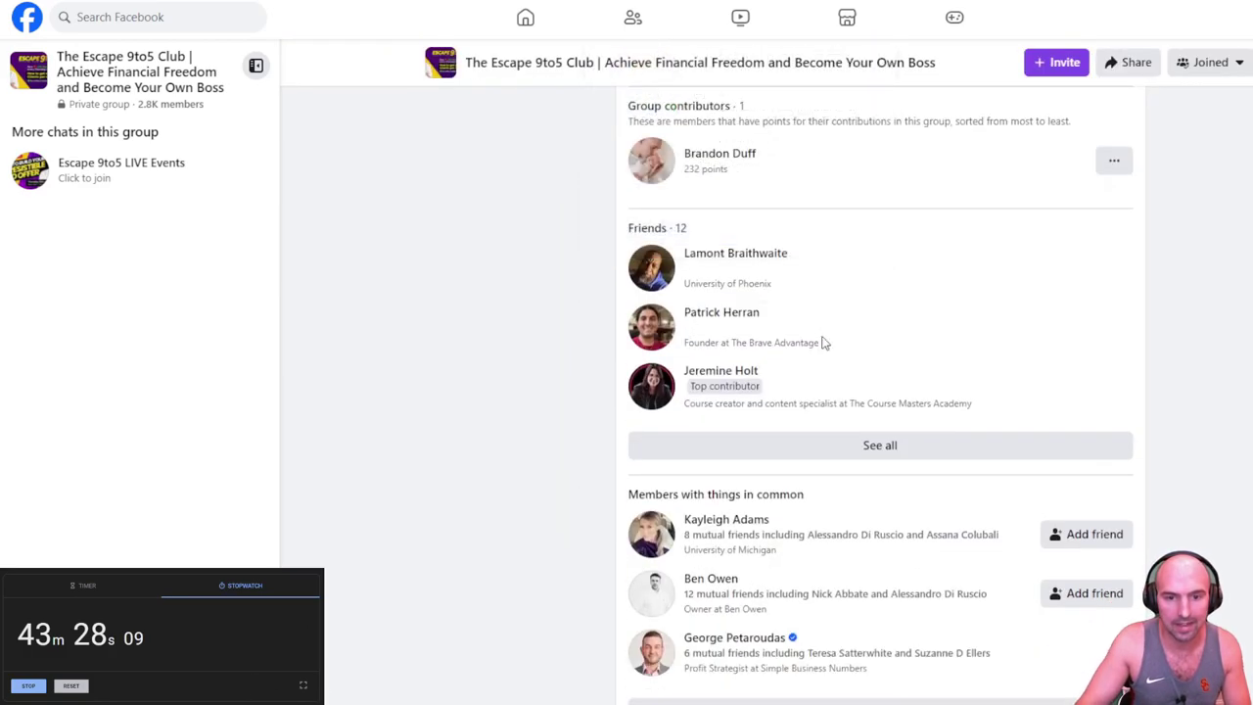
scroll(827, 342, down, 2)
scroll(827, 341, down, 5)
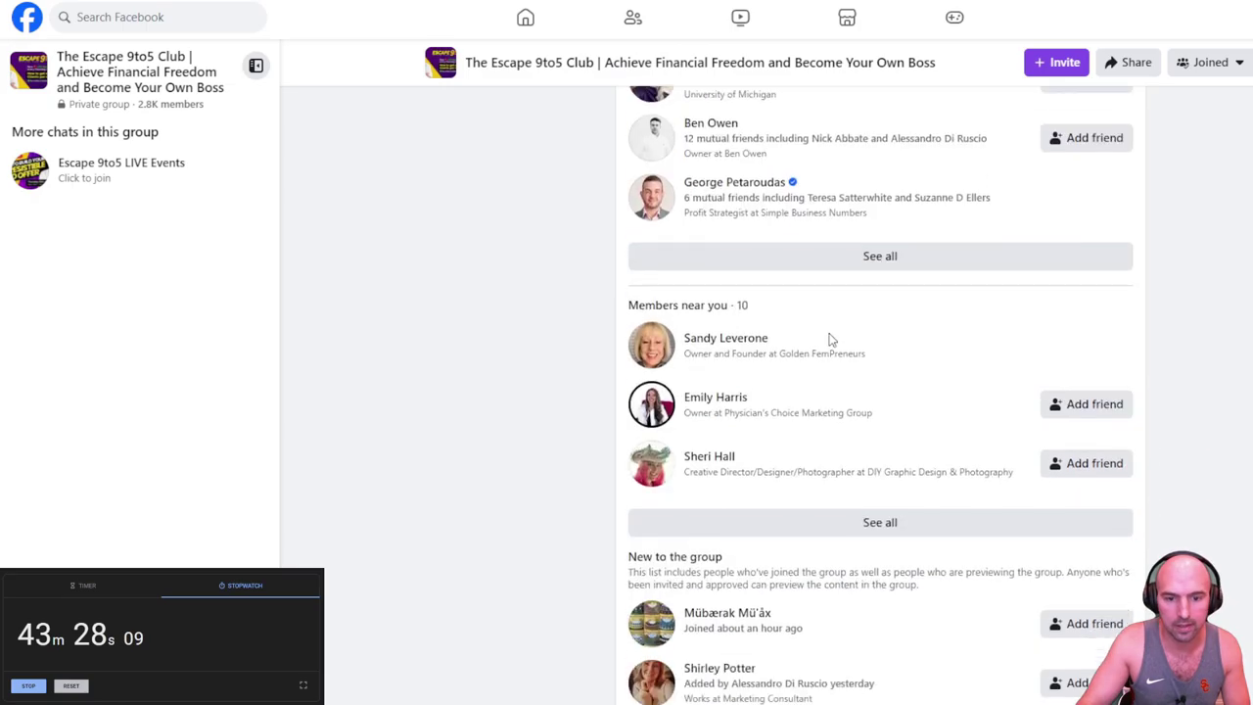
scroll(830, 336, up, 5)
scroll(830, 336, up, 10)
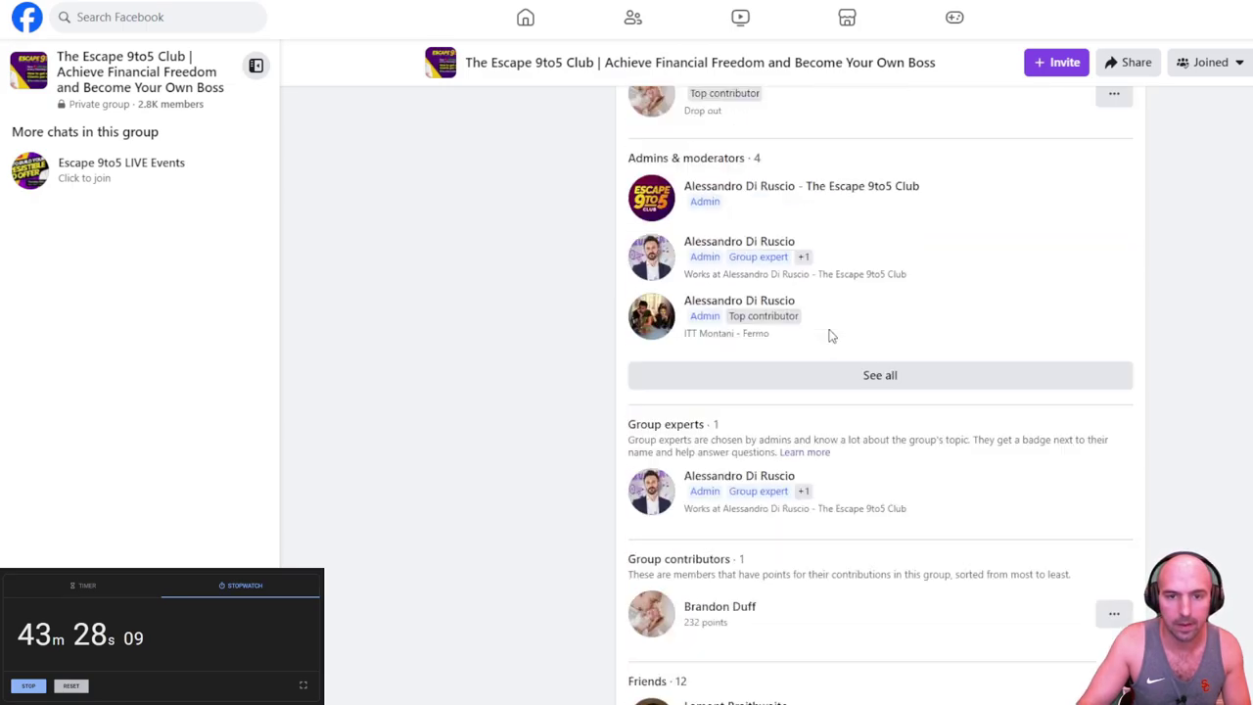
scroll(824, 210, down, 2)
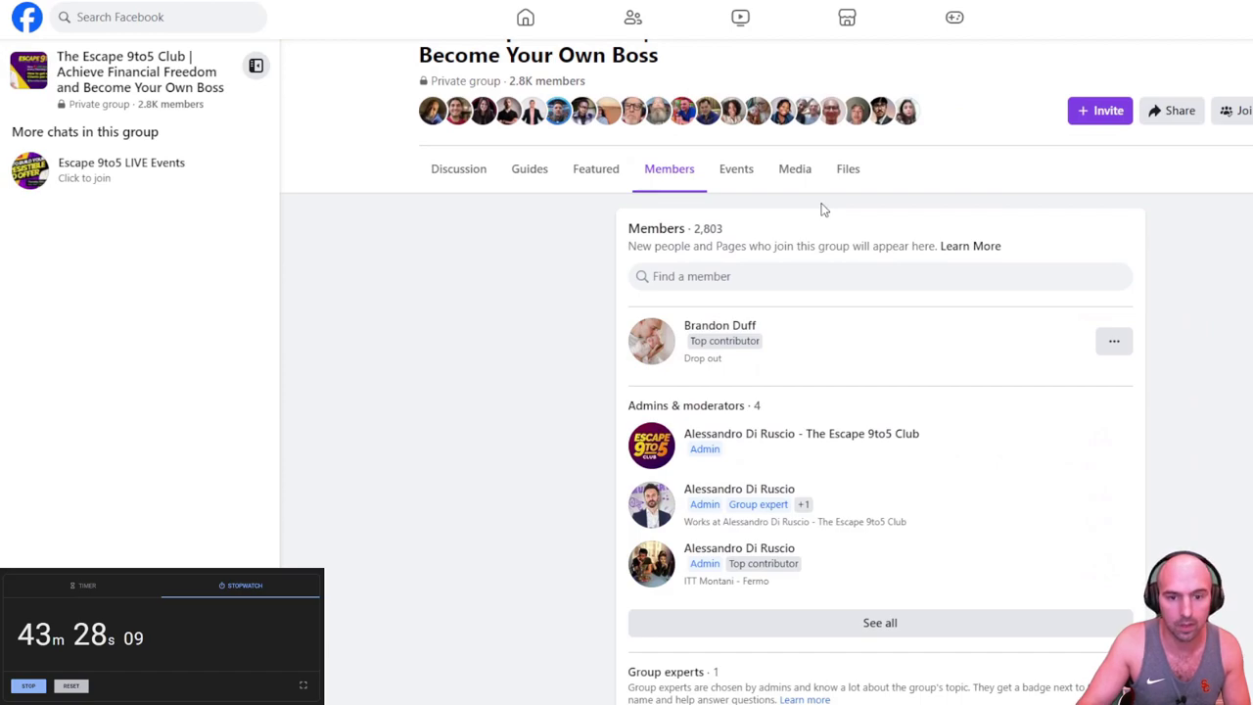
scroll(822, 210, down, 5)
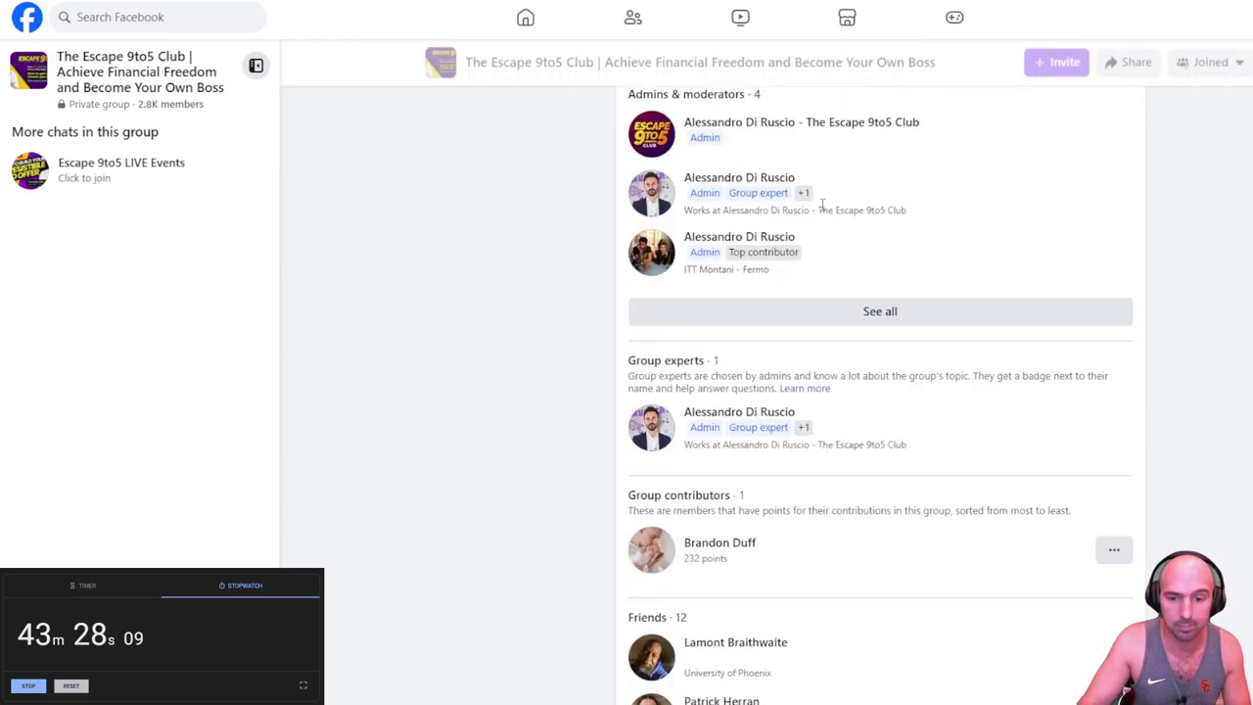
scroll(805, 204, up, 4)
scroll(809, 204, down, 3)
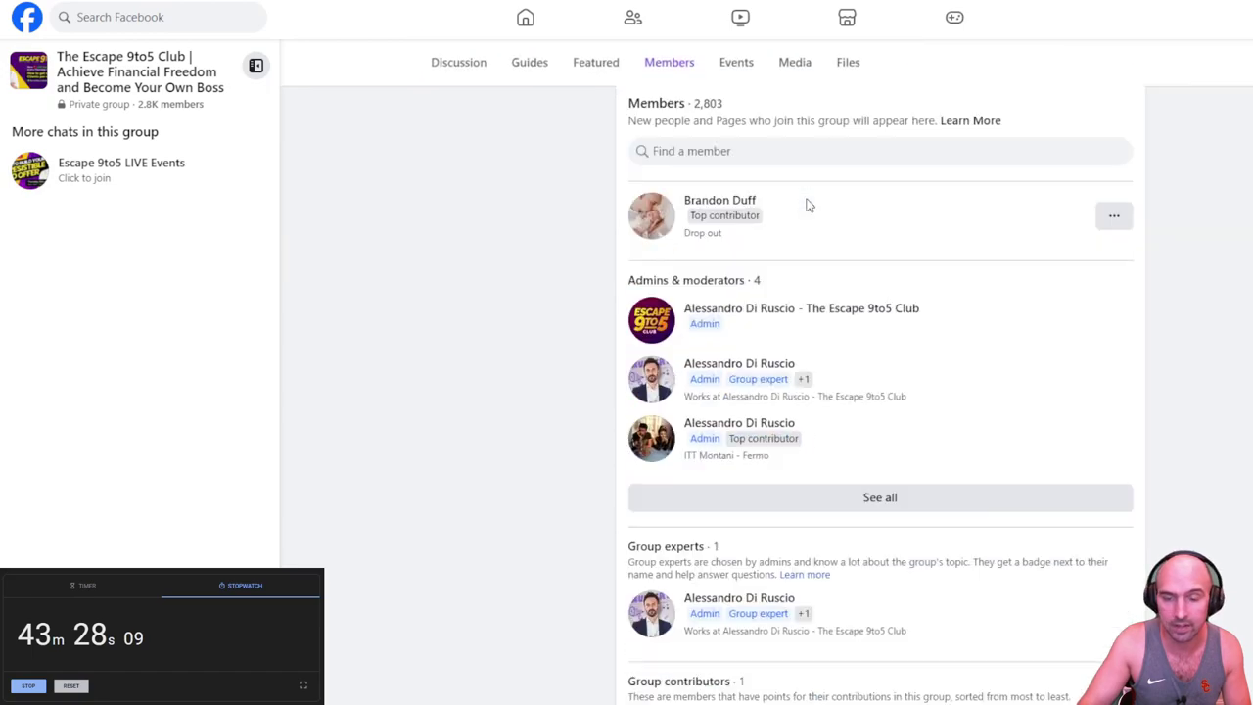
click(888, 305)
scroll(832, 244, up, 3)
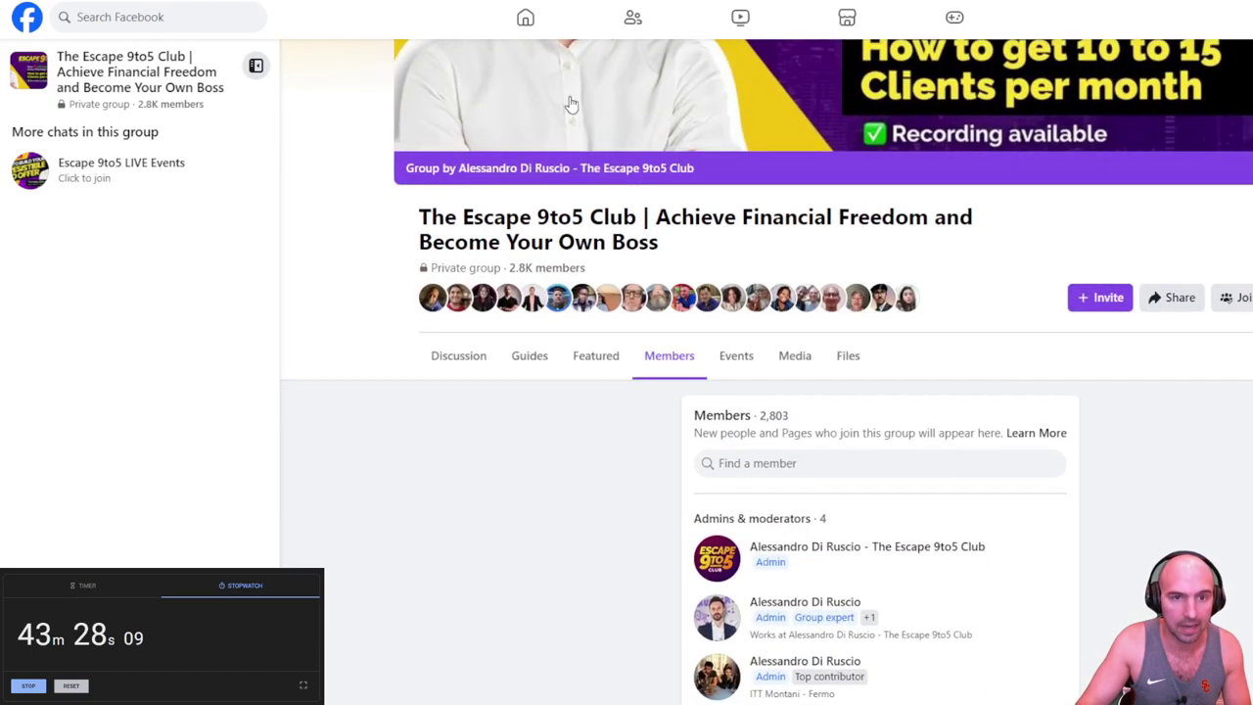
Step: Open the list of sent friend requests from the Facebook friends page and look through it
click(526, 20)
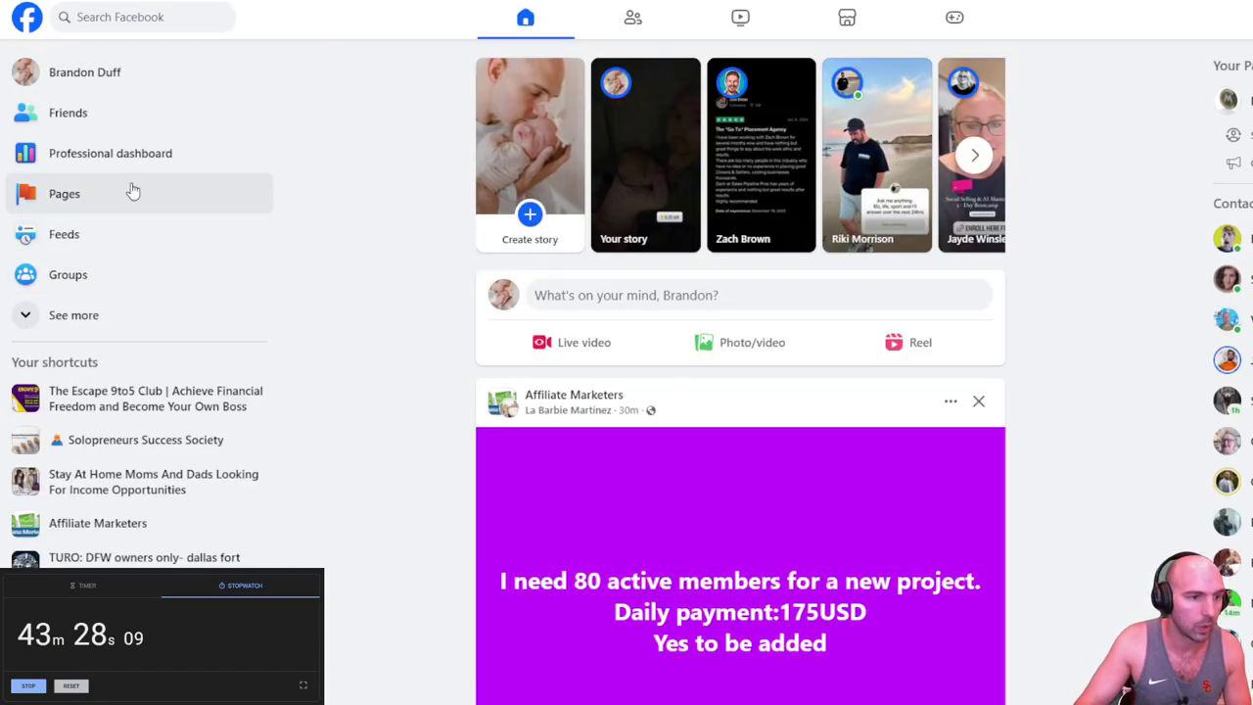
click(85, 114)
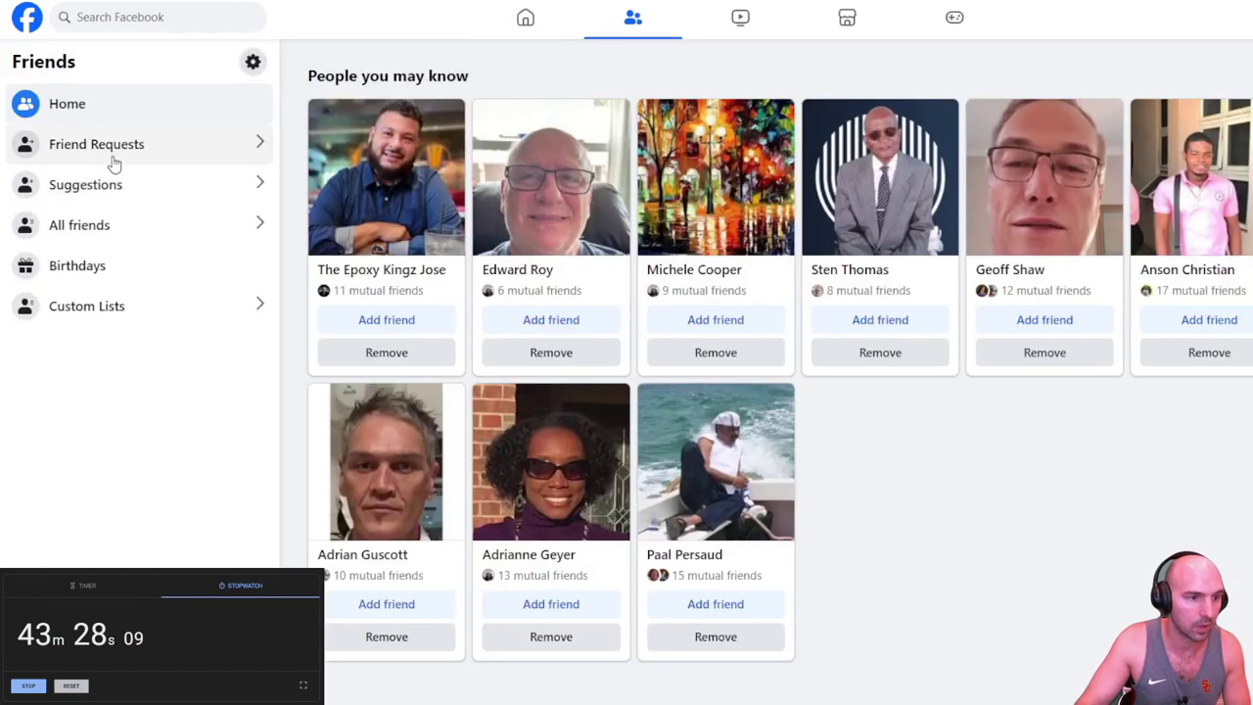
click(115, 157)
click(67, 119)
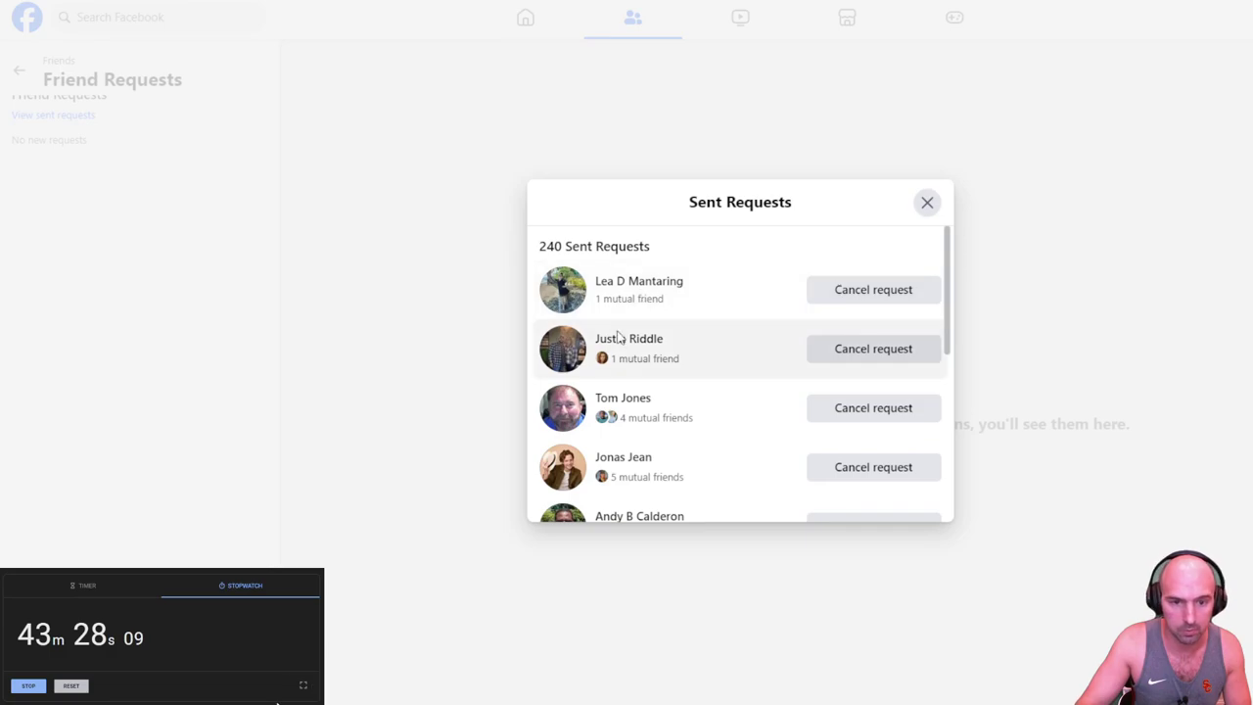
scroll(638, 348, down, 10)
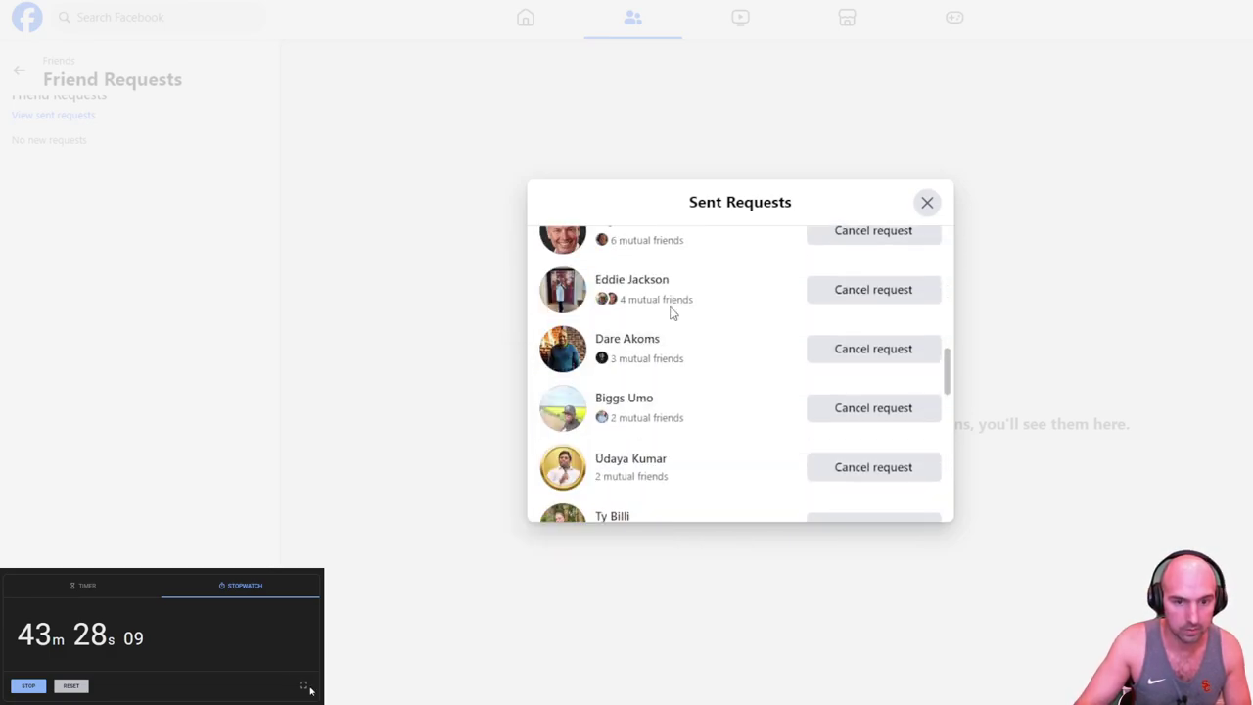
Step: Look through the remaining entries in the list of sent friend requests
scroll(683, 442, down, 12)
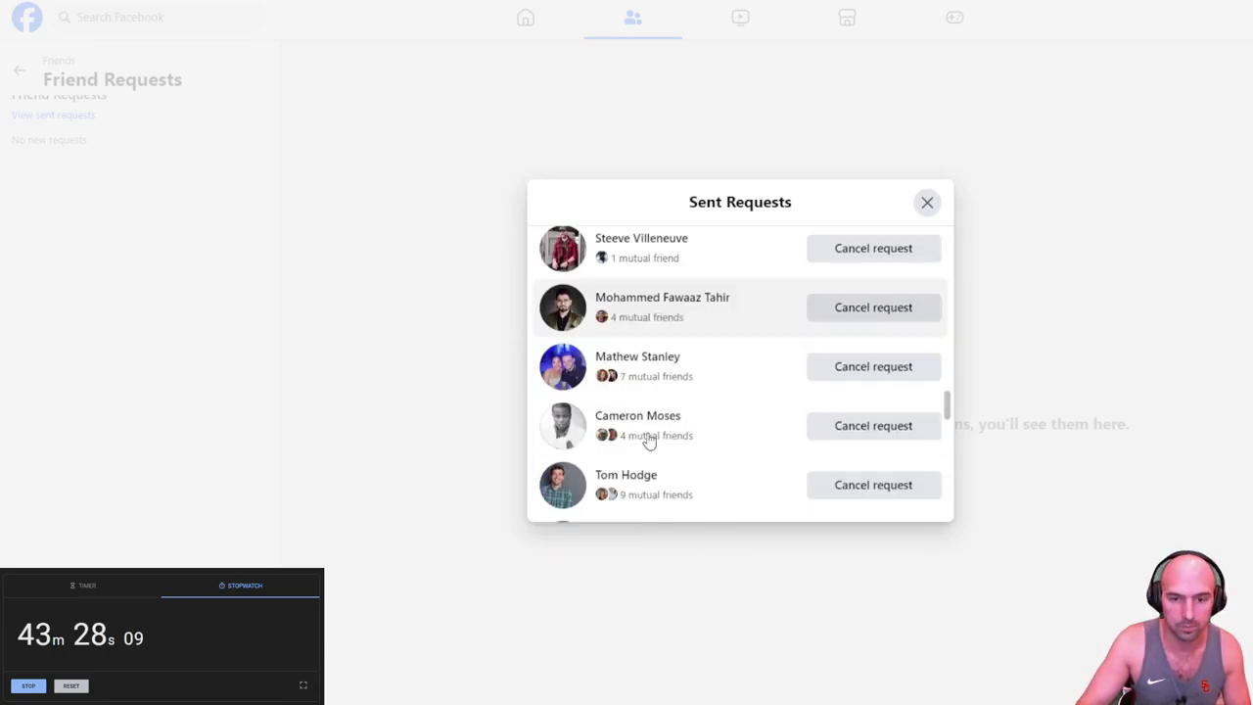
scroll(670, 391, down, 5)
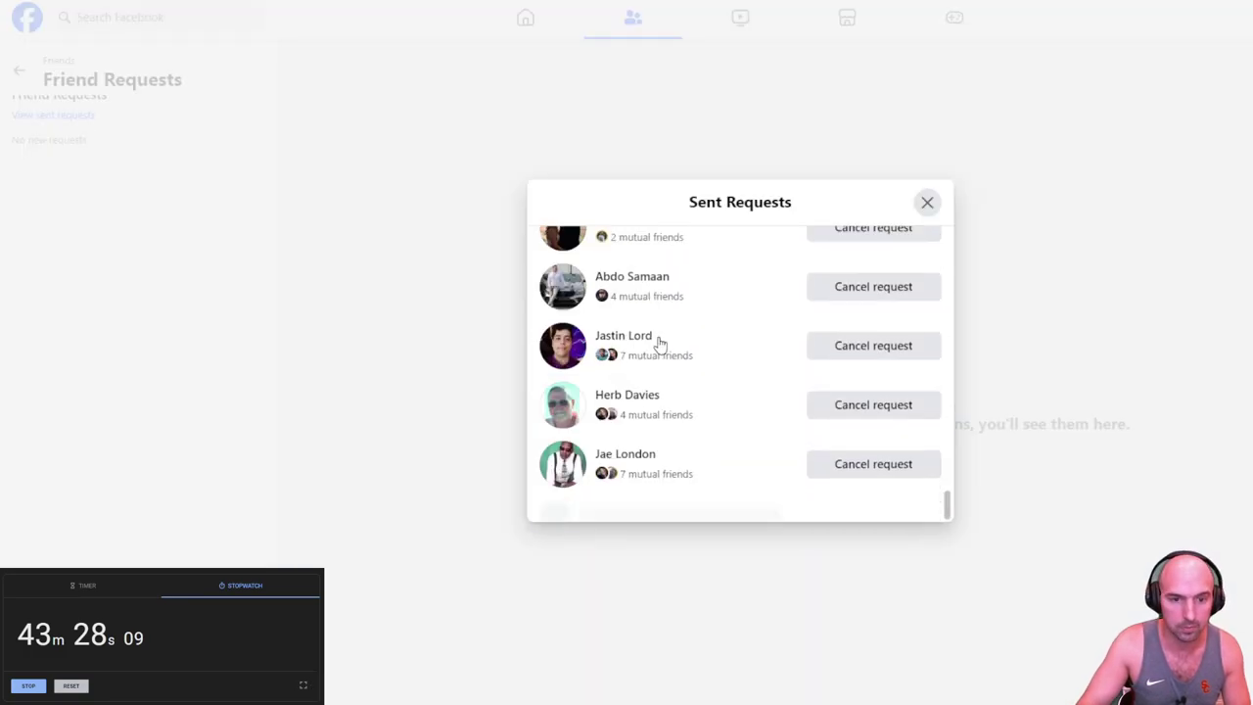
scroll(663, 333, down, 5)
scroll(663, 332, down, 10)
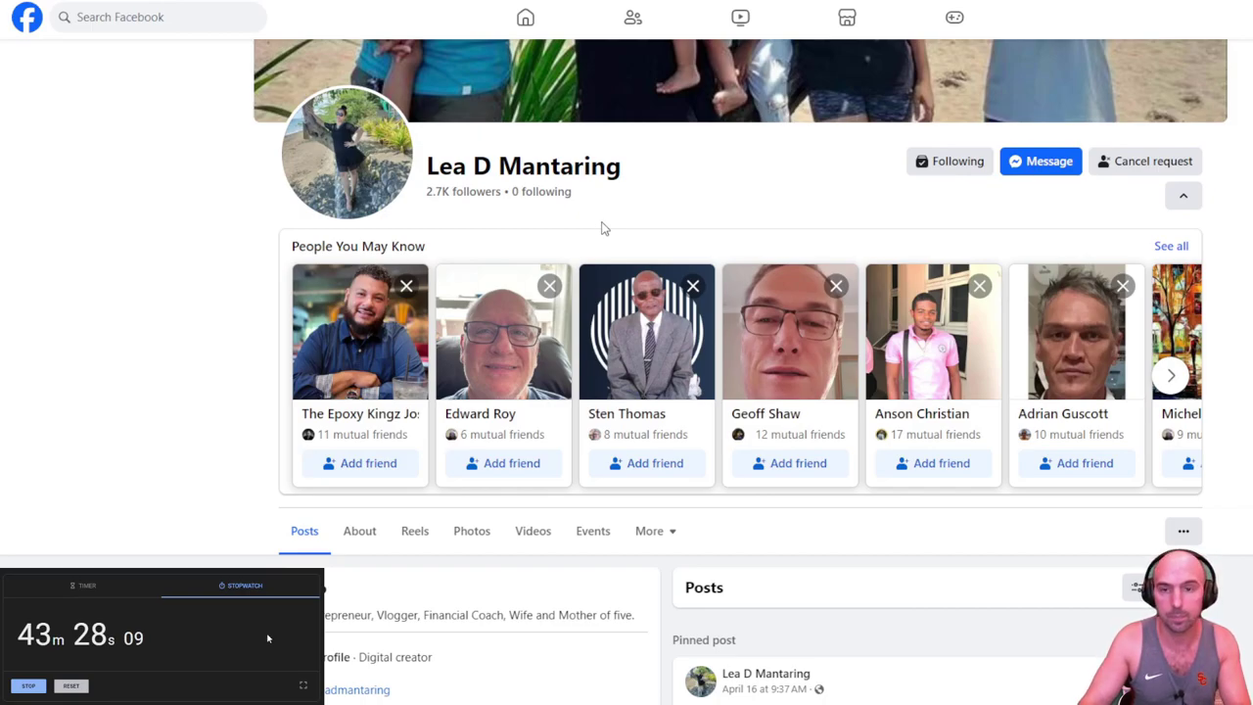
Step: Review the profiles of people with pending friend requests and cancel the sent requests one profile at a time
scroll(600, 226, down, 5)
scroll(1018, 431, up, 8)
click(1026, 431)
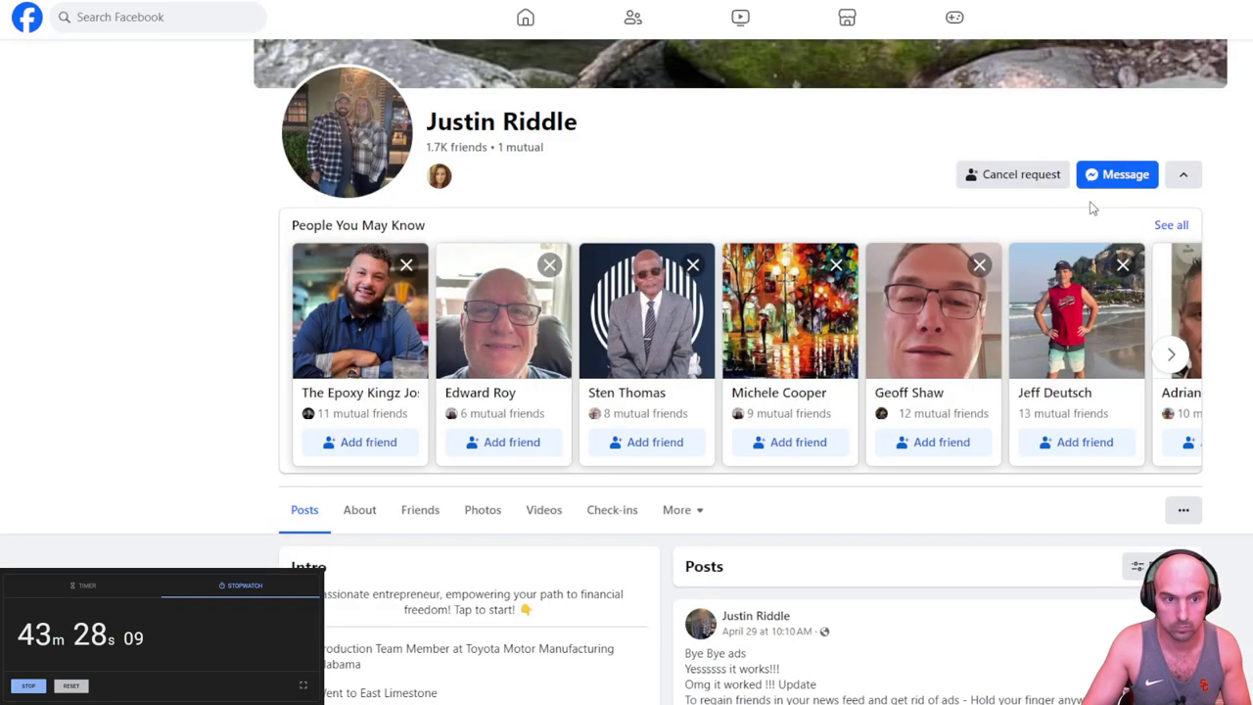
scroll(931, 440, down, 10)
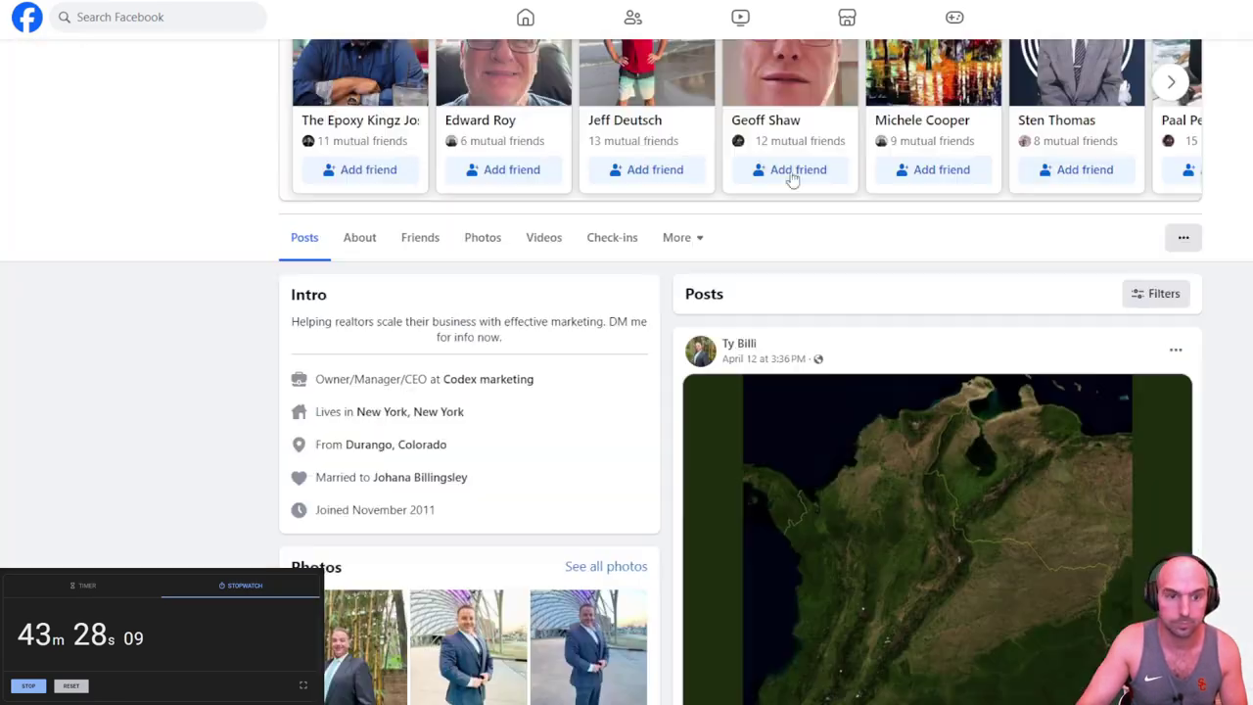
click(1024, 291)
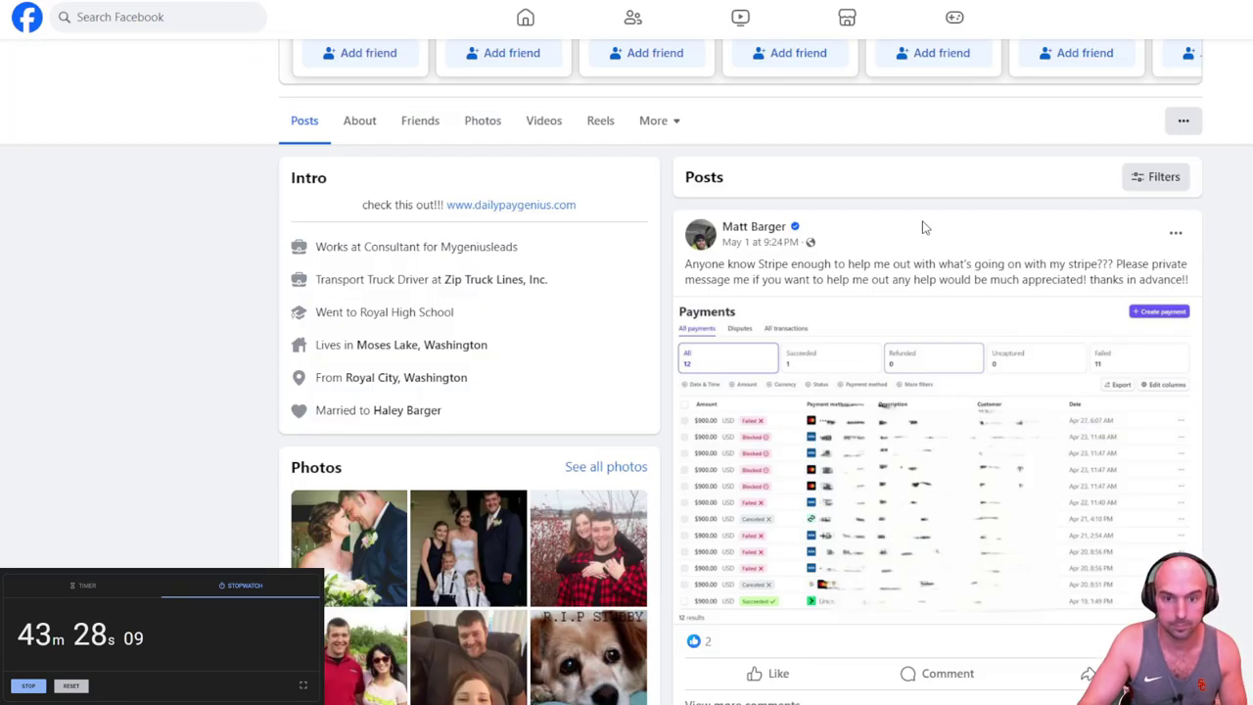
scroll(923, 228, down, 4)
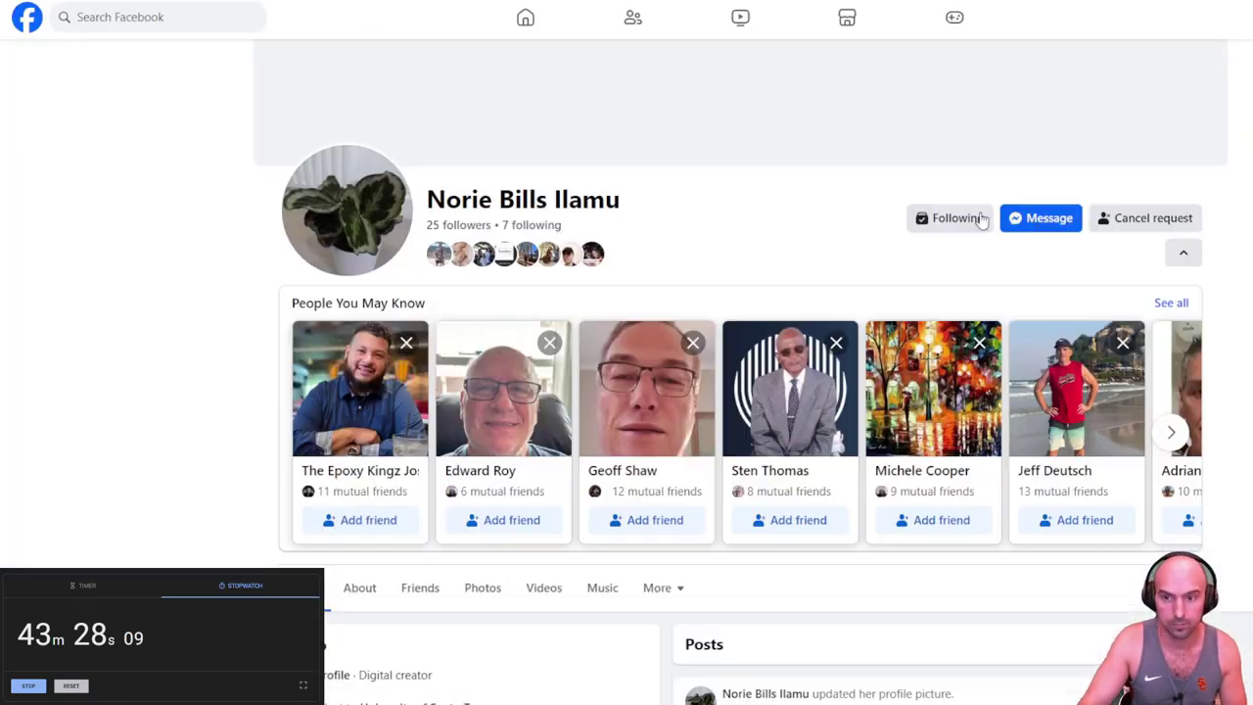
click(971, 216)
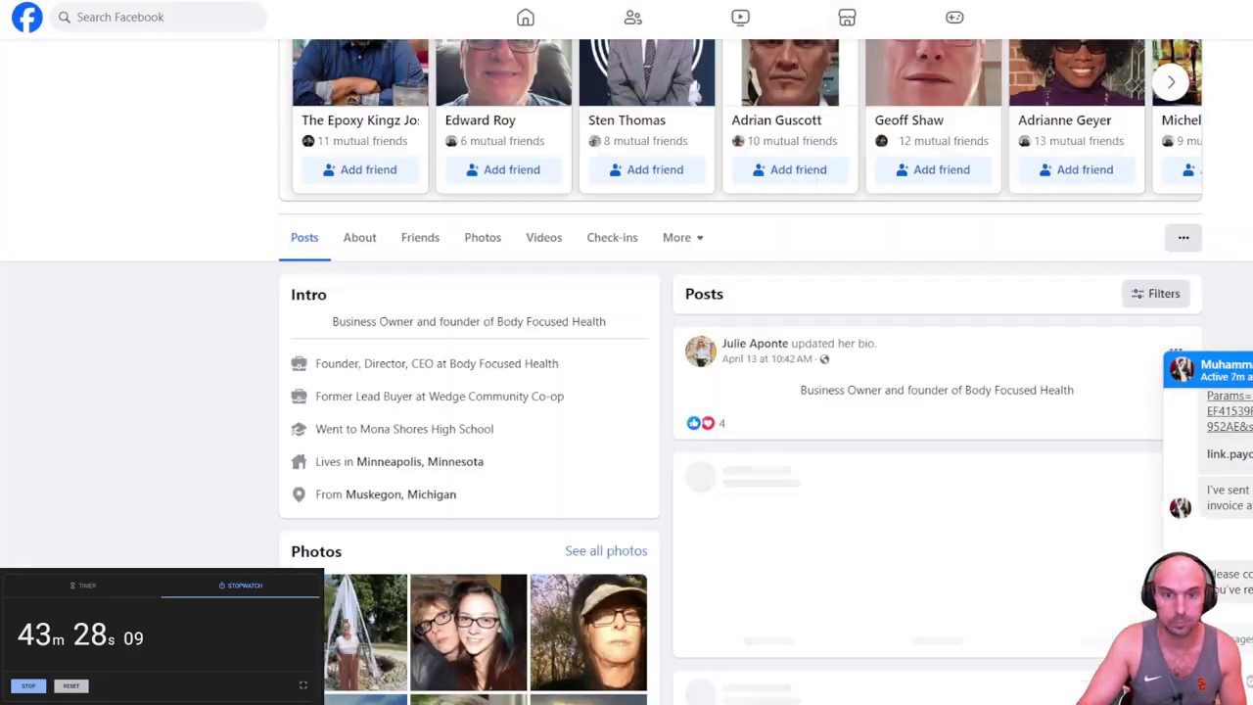
scroll(982, 300, down, 6)
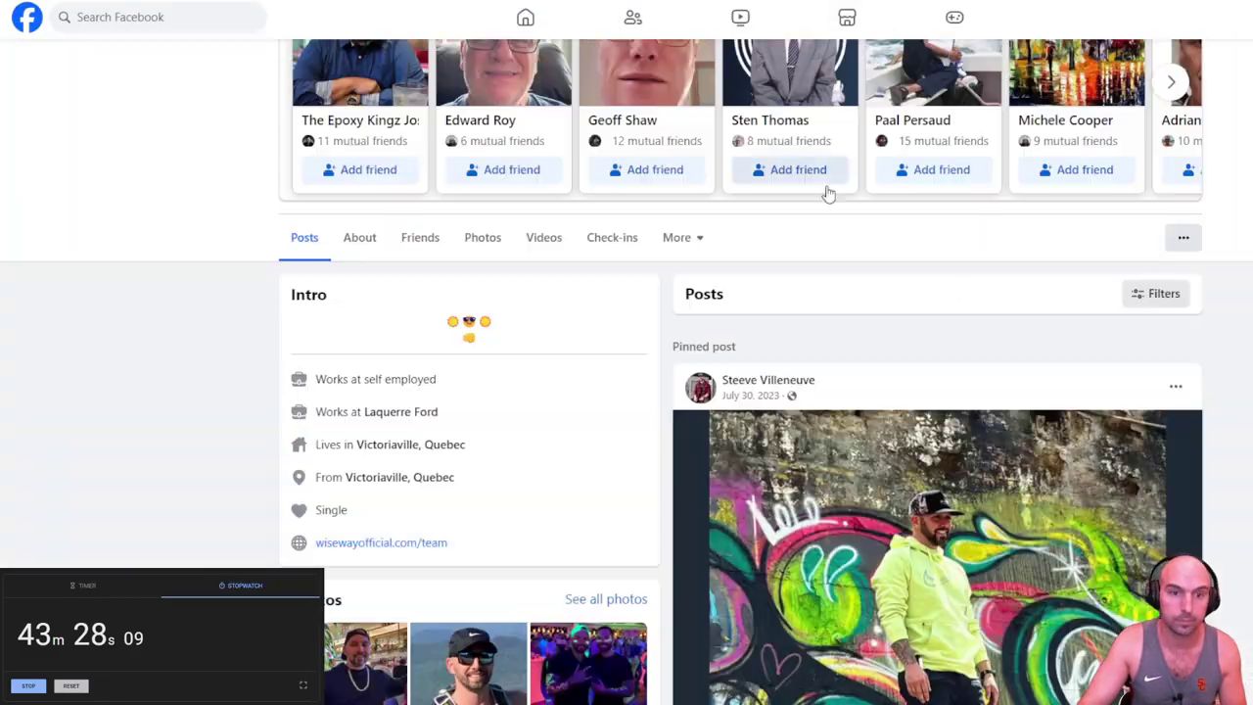
scroll(963, 291, down, 7)
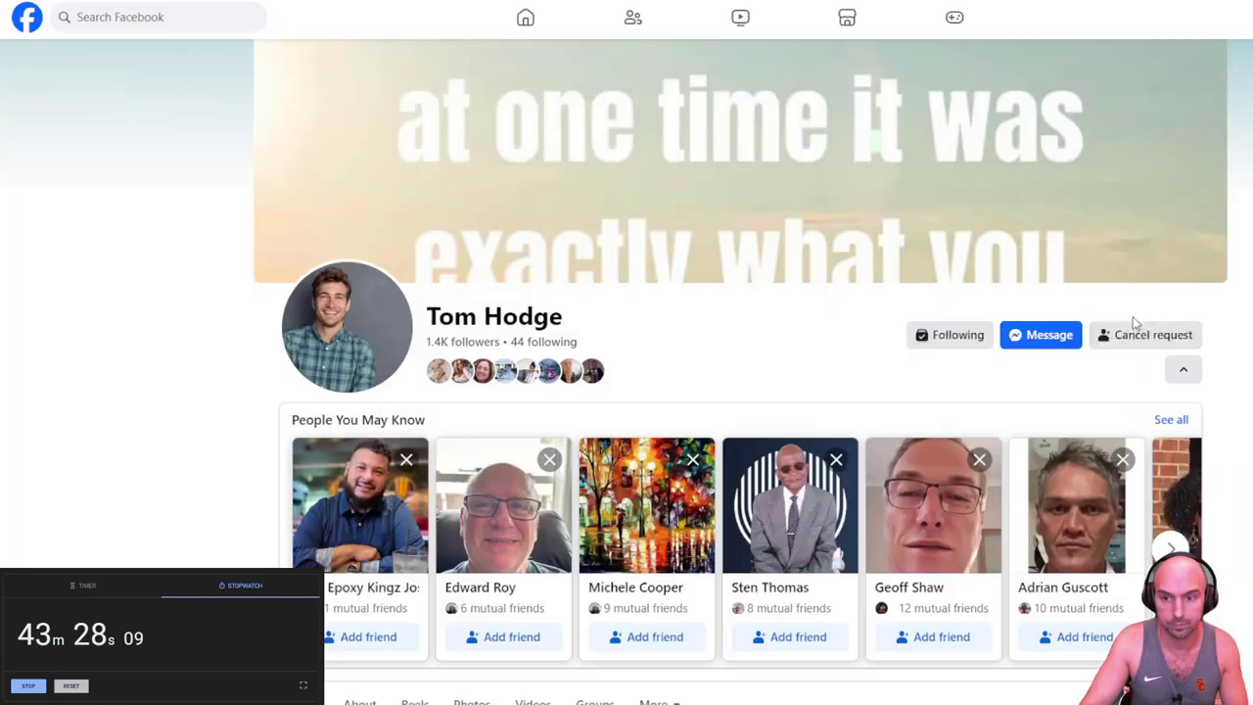
click(1136, 328)
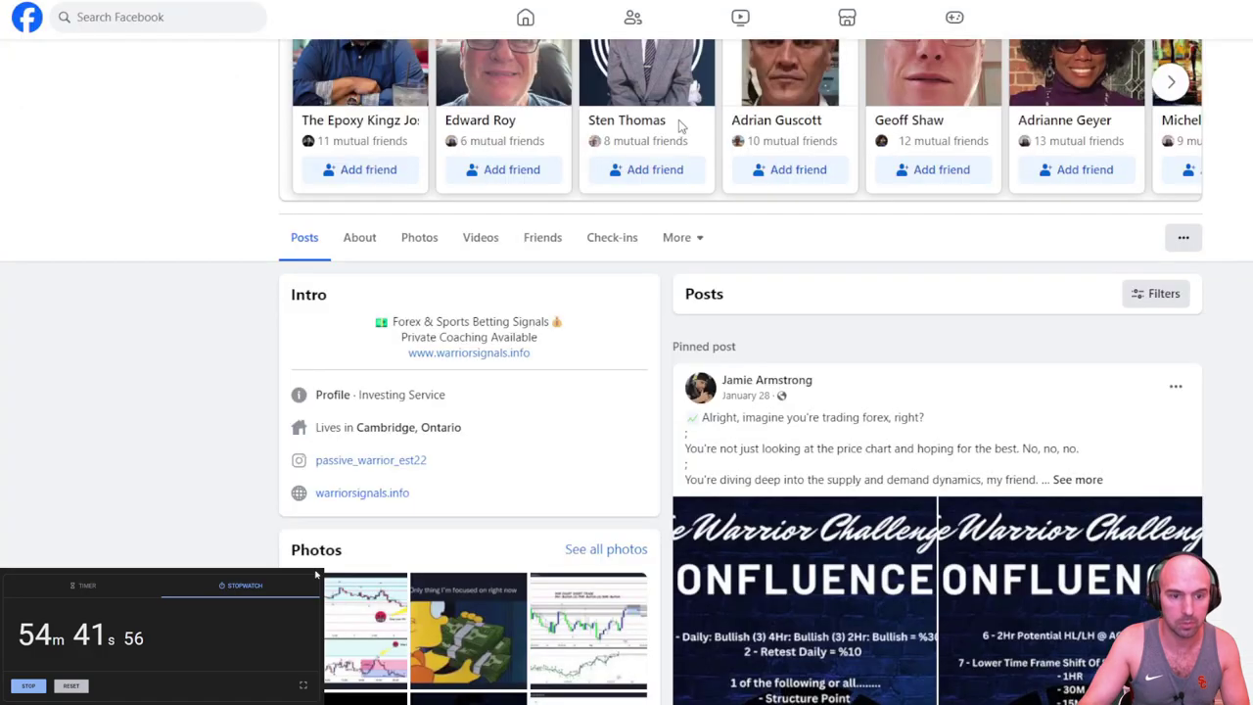
Step: Examine the intro, friends and posts on the Forex Warrior Signals profile, and cancel the friend request sent to it
scroll(652, 316, up, 4)
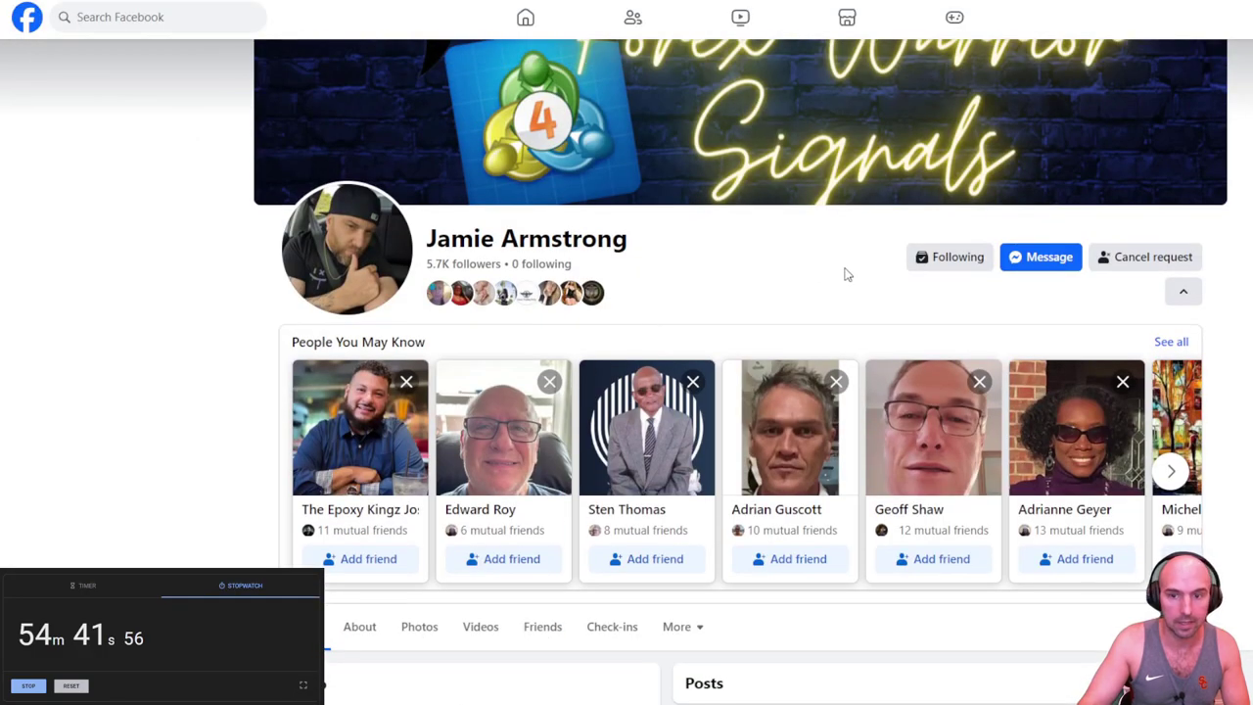
scroll(847, 274, down, 3)
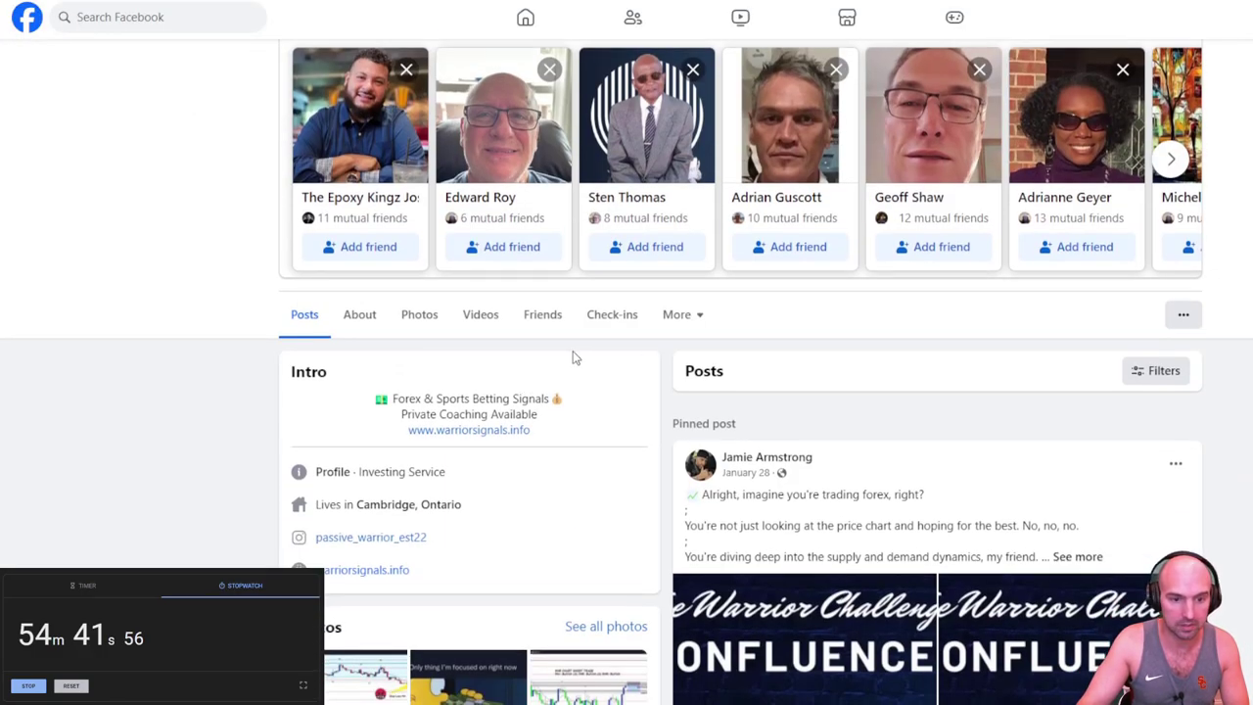
scroll(637, 342, down, 8)
scroll(740, 382, down, 8)
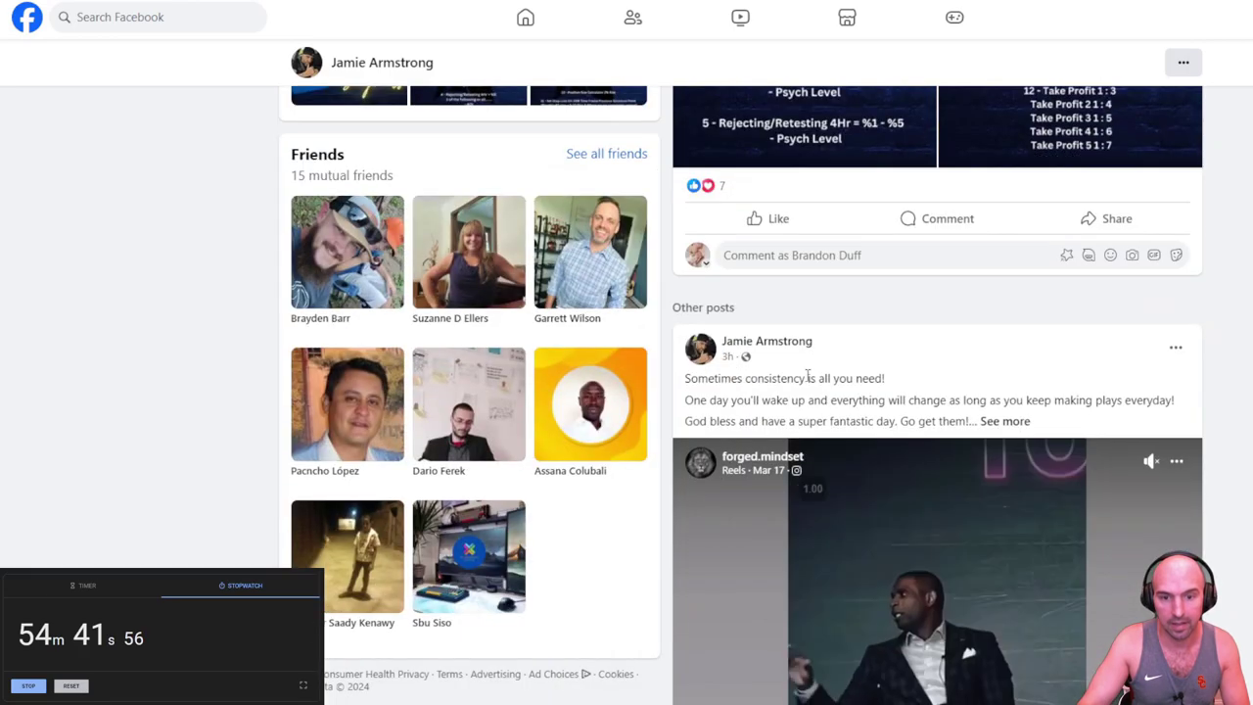
scroll(750, 411, down, 3)
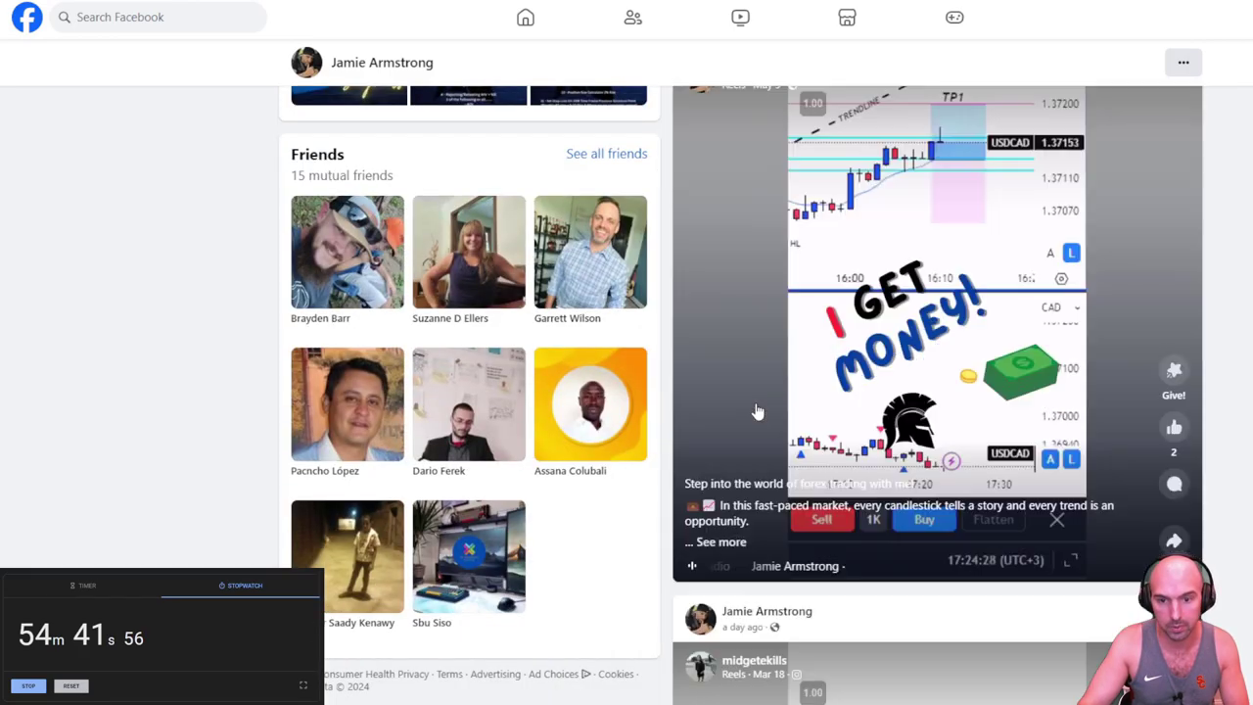
scroll(879, 413, up, 11)
scroll(880, 414, up, 8)
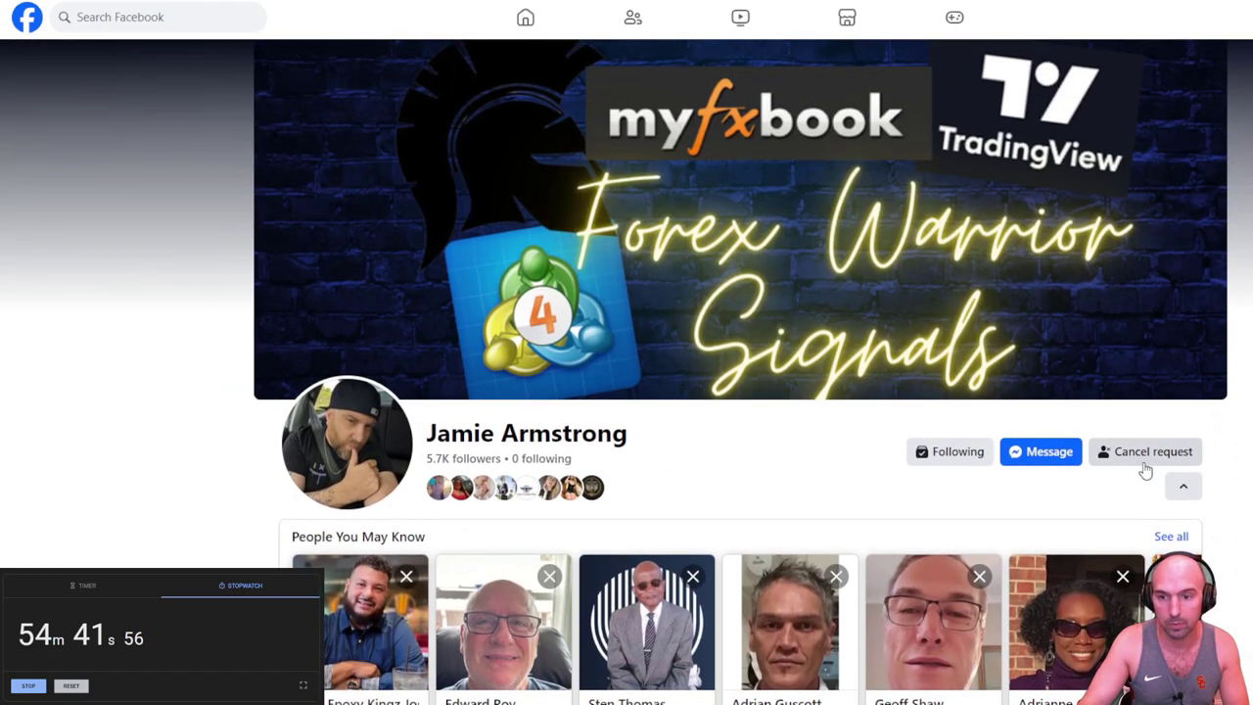
click(1117, 451)
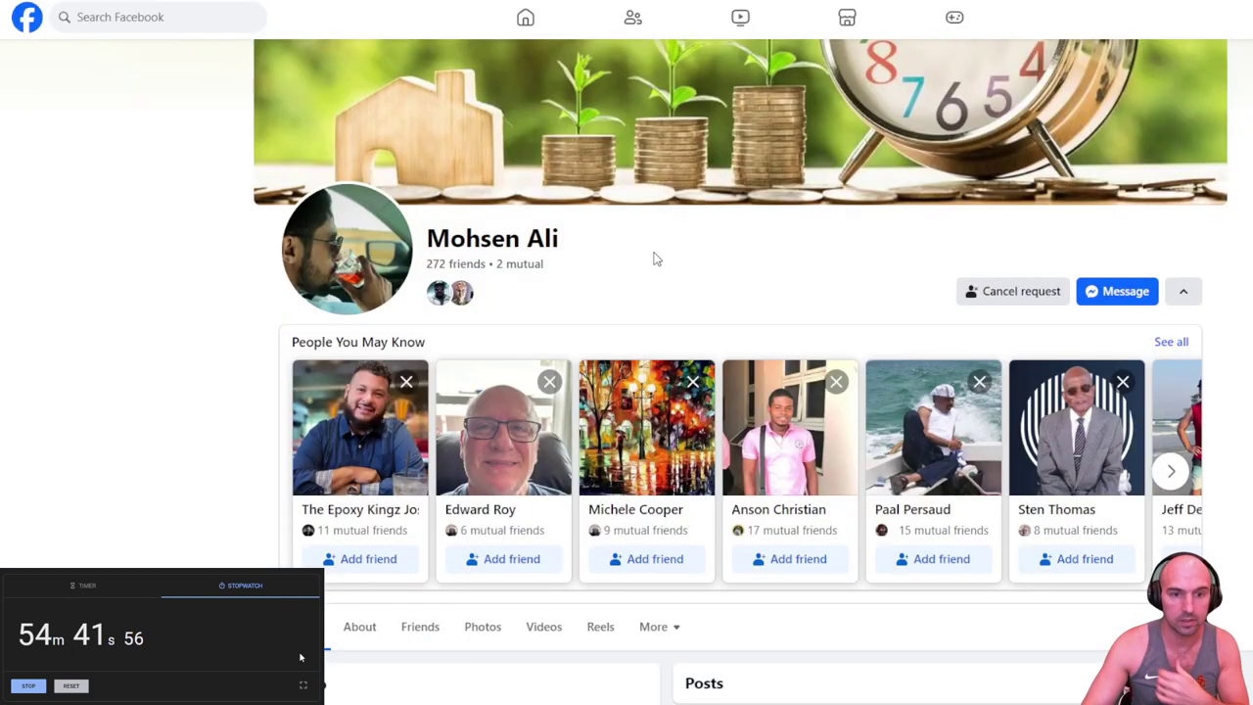
Step: Cancel the friend request on the profile whose cover shows coin stacks and a clock, and reload the page
scroll(947, 329, down, 4)
scroll(846, 313, up, 4)
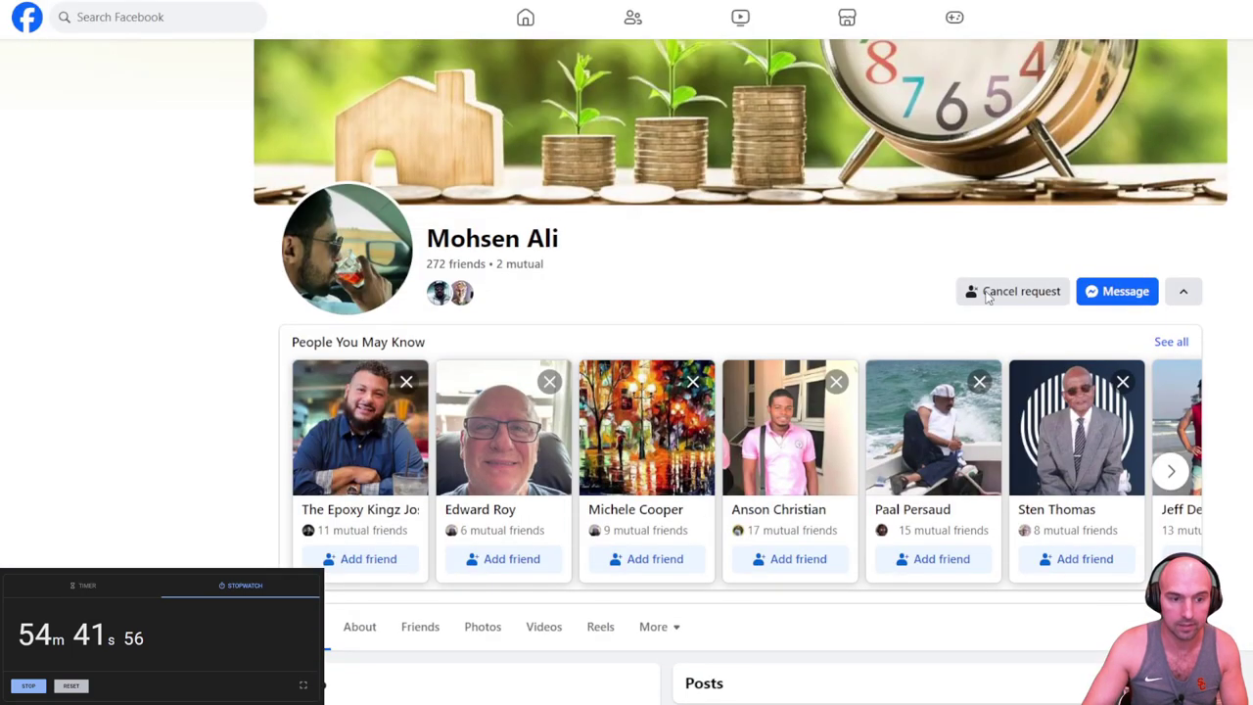
click(1014, 296)
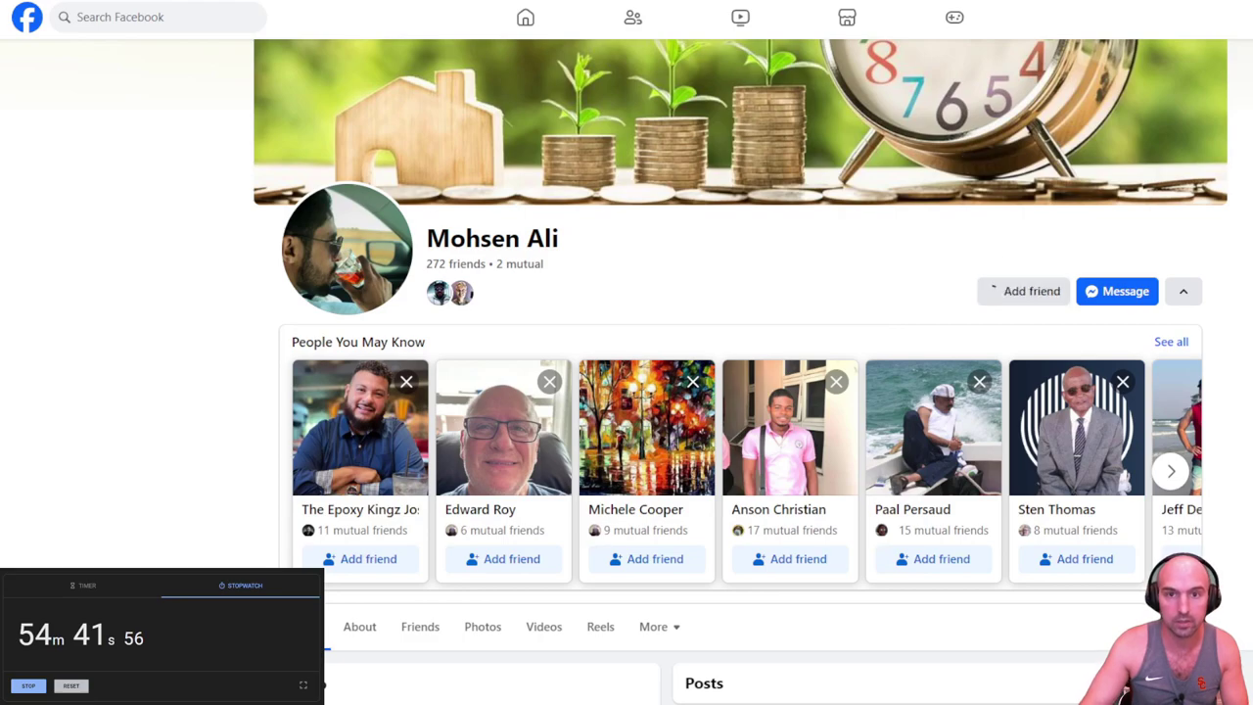
key(F5)
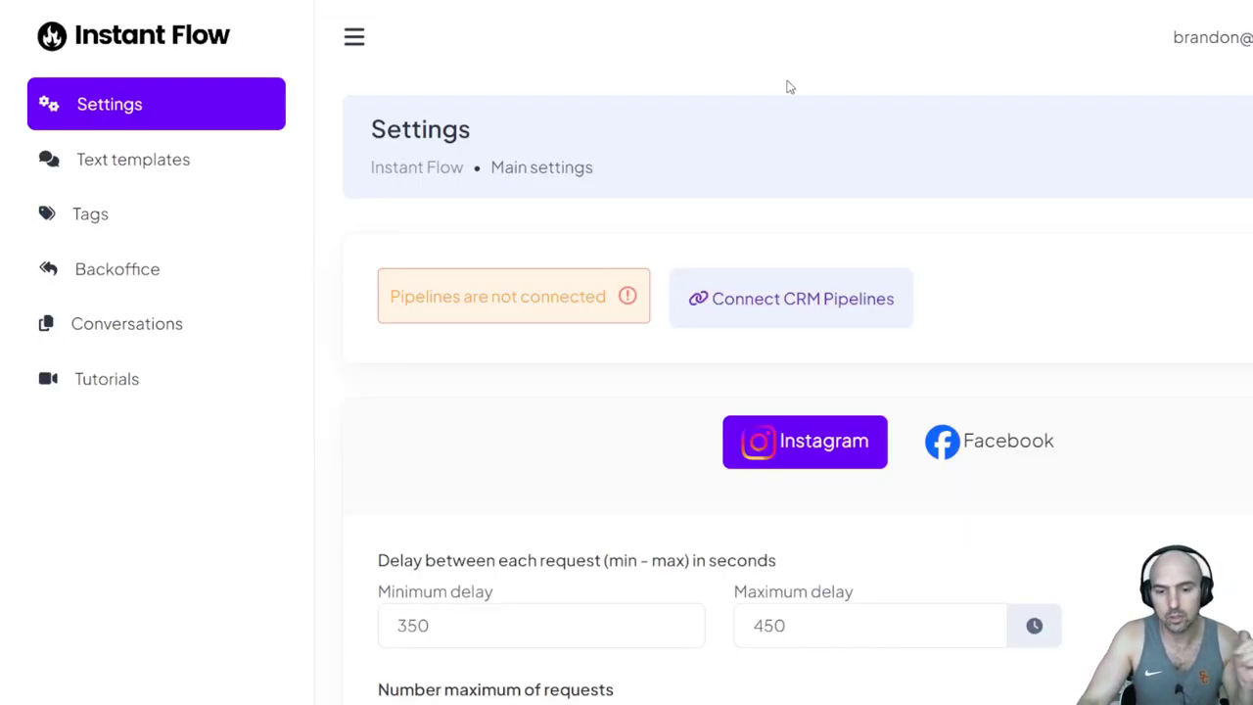
Step: Show Instant Flow's Facebook settings, open the current Messenger contact's Facebook profile, and try to send a friend request
click(965, 448)
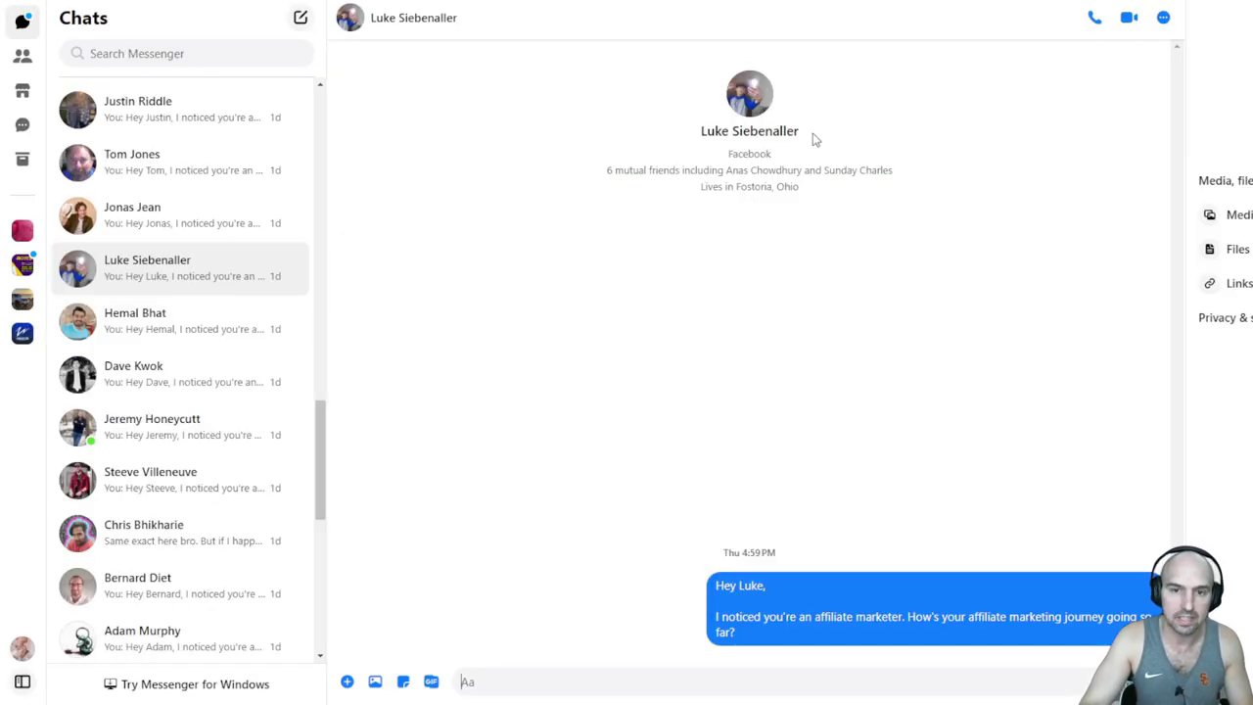
click(431, 18)
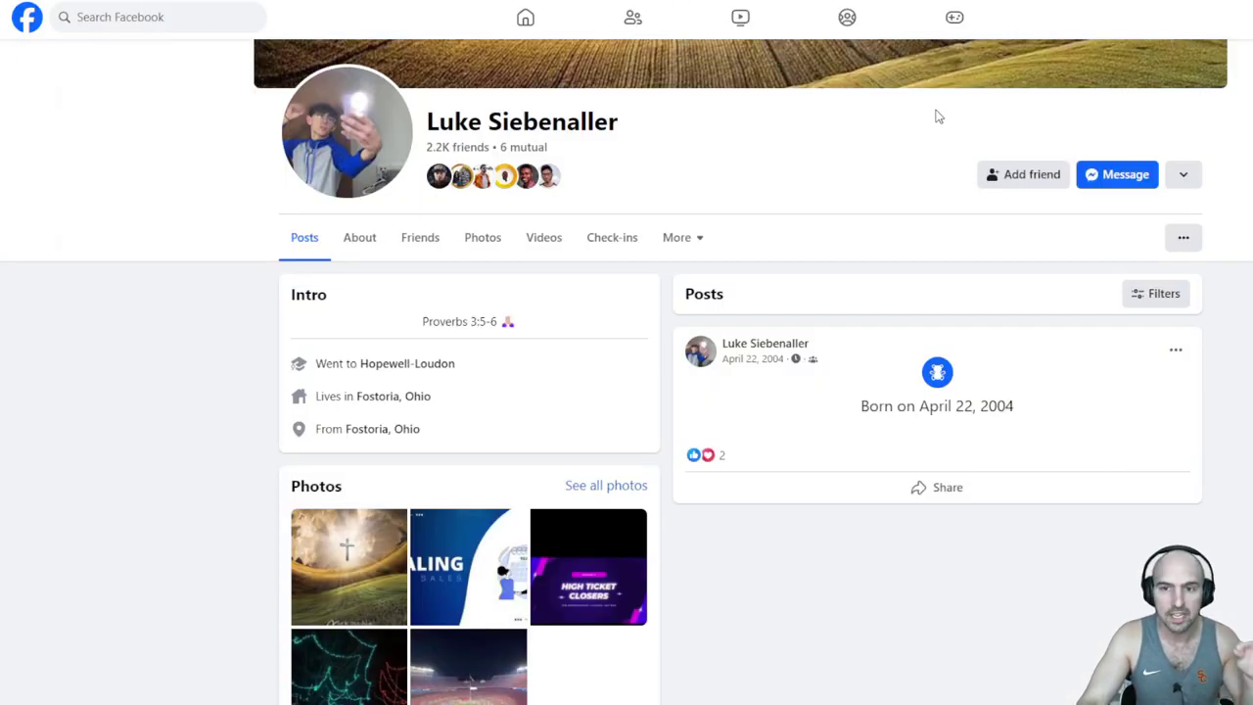
click(995, 177)
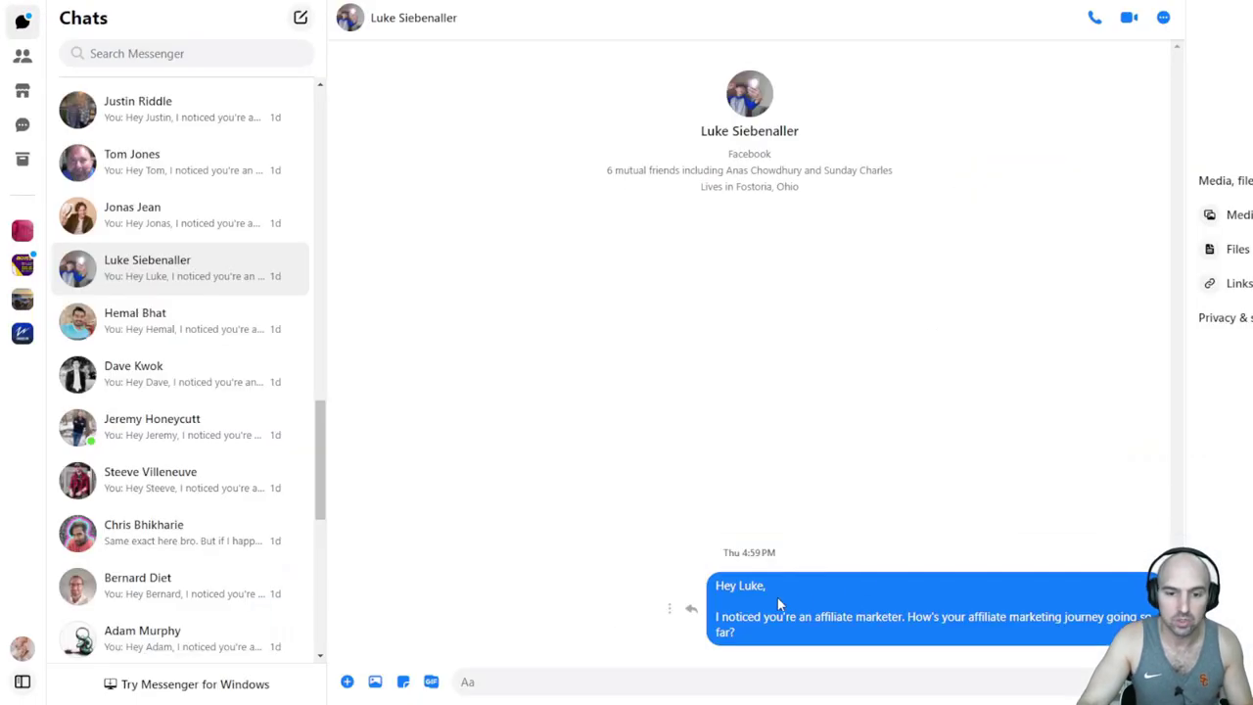
Step: Compare the outreach messages sent to several Messenger contacts, and dismiss the feature limit notice on the Facebook profile
drag(738, 617, 897, 632)
click(188, 235)
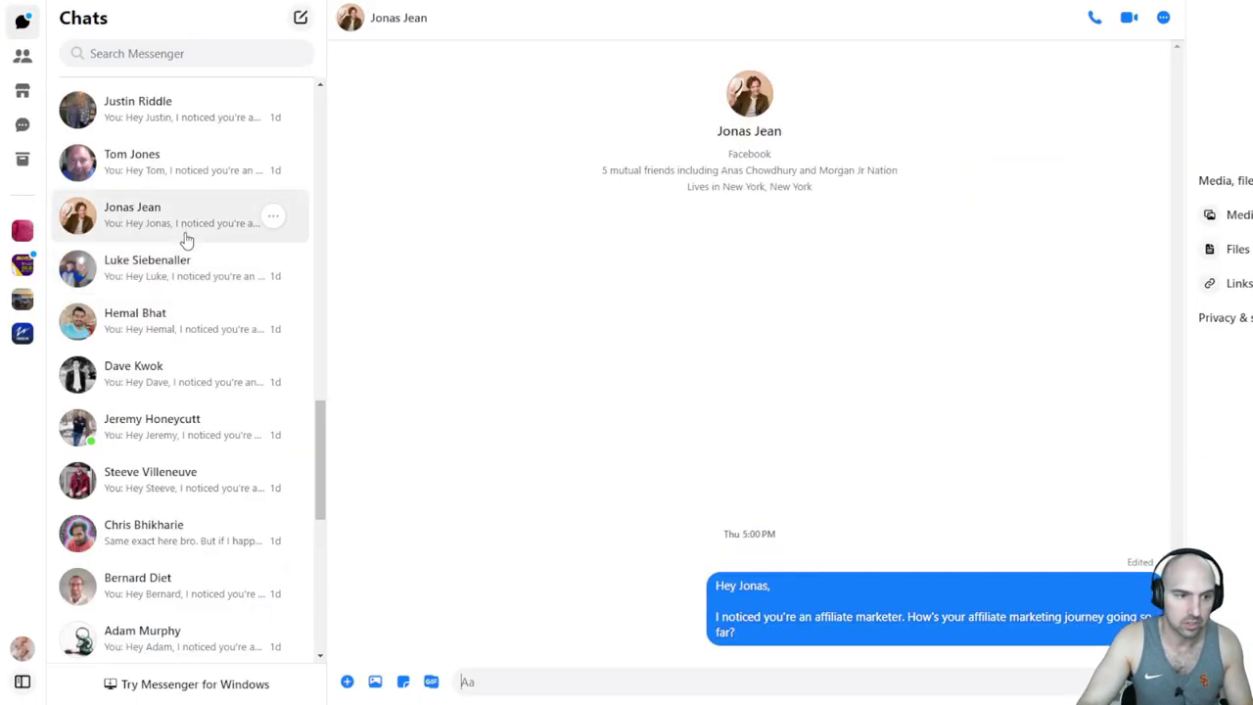
click(210, 326)
click(210, 368)
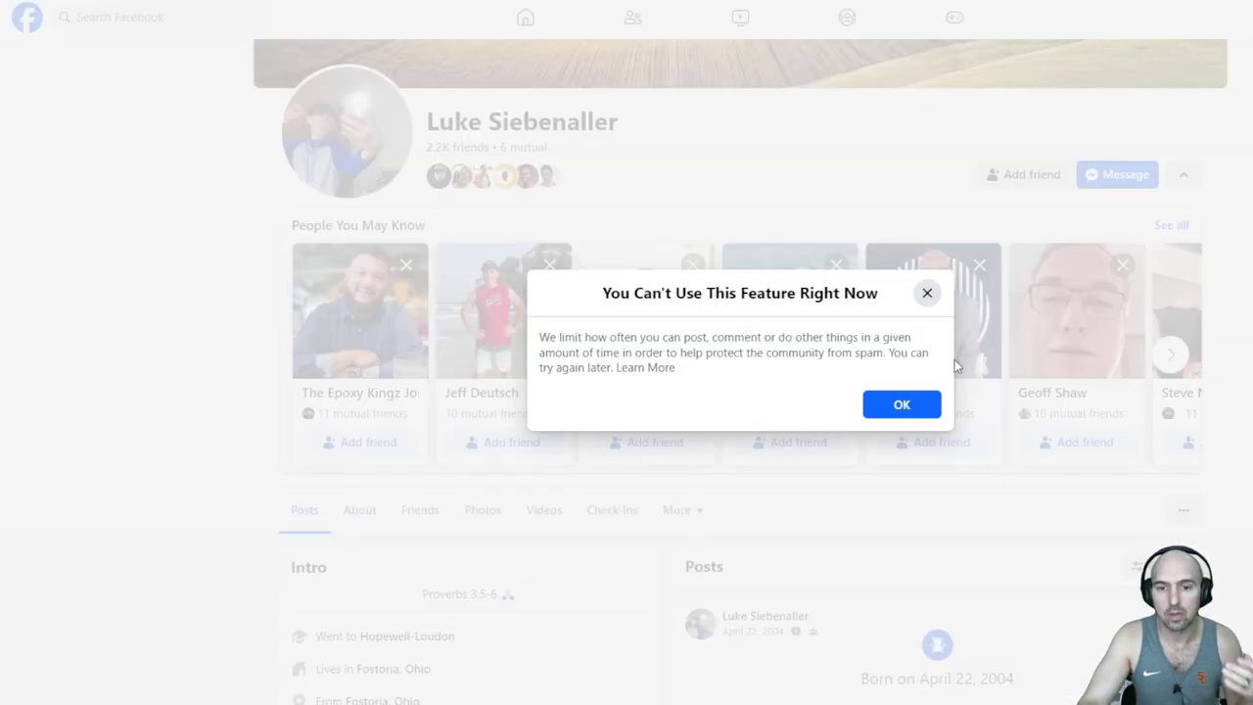
click(901, 404)
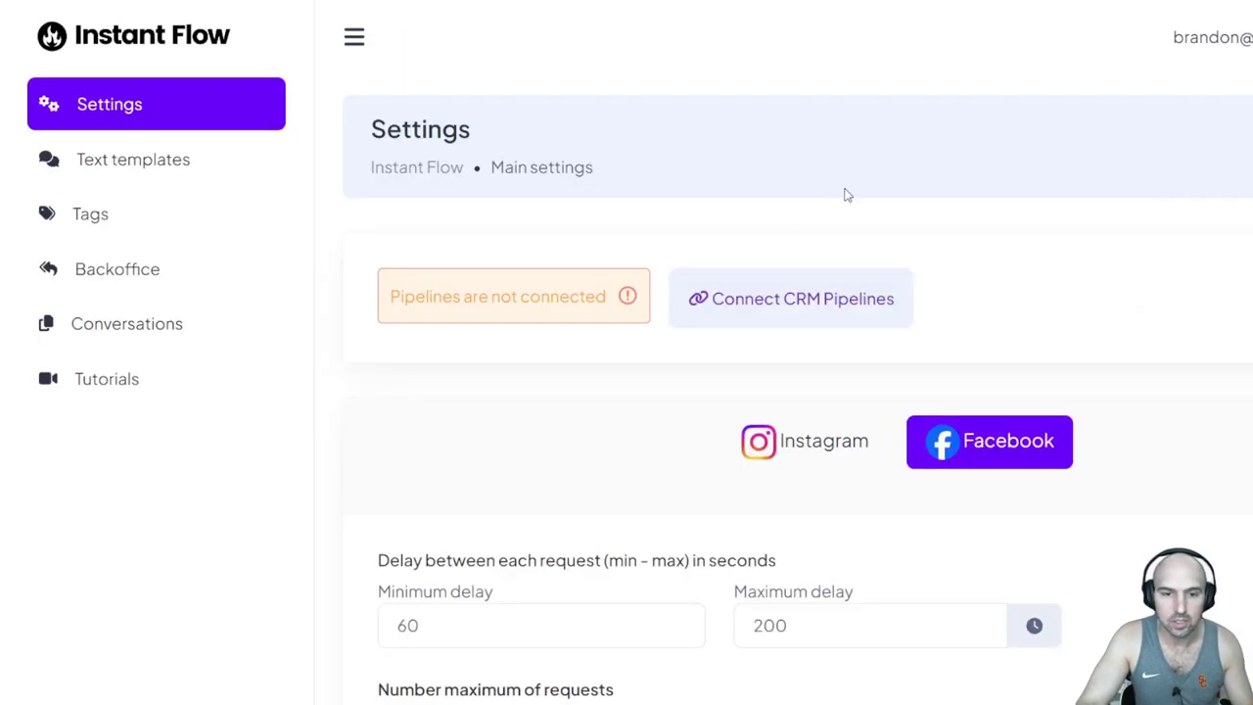
Step: Examine Instant Flow's Facebook delay and request limit settings, and the intros, bodies and outros of the second text template group
scroll(649, 271, down, 3)
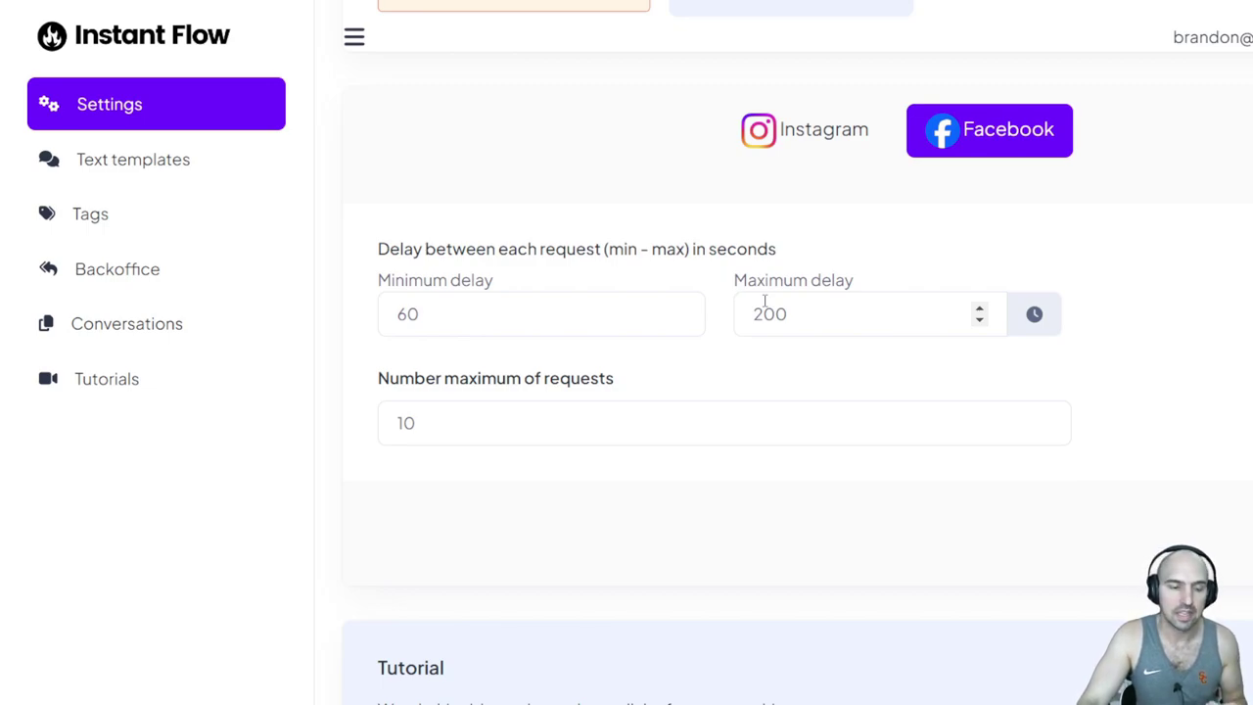
scroll(610, 274, down, 3)
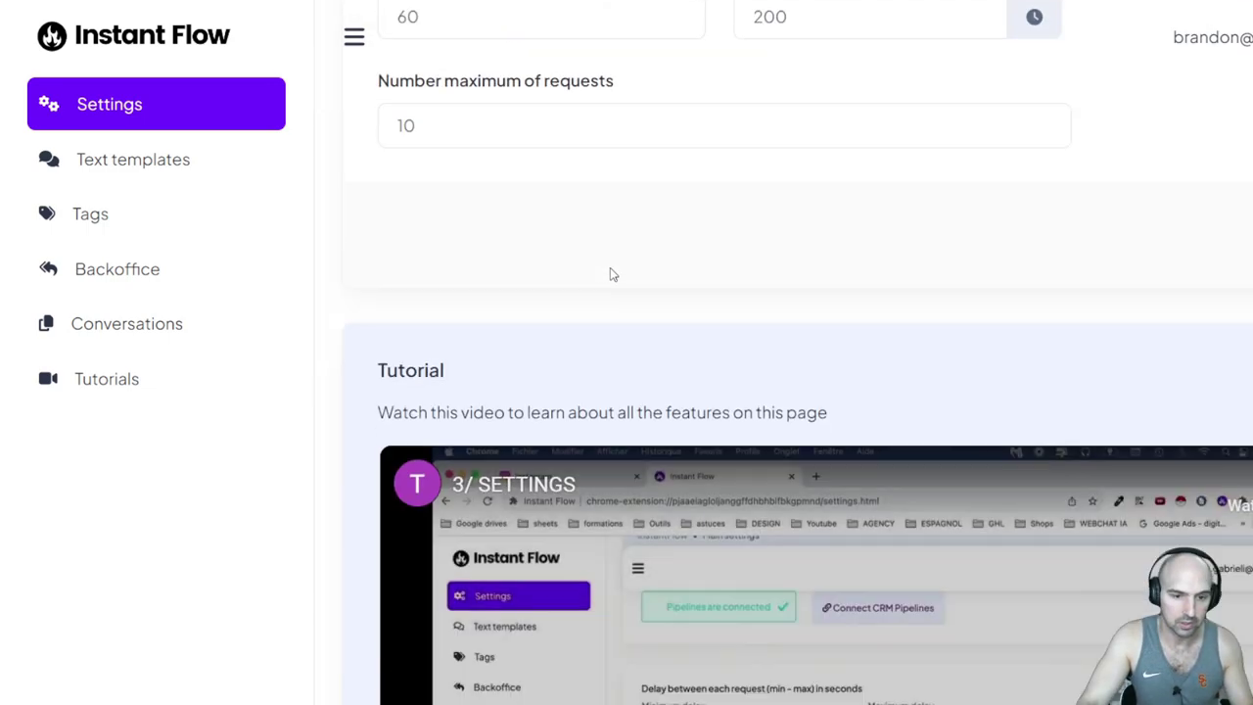
click(90, 162)
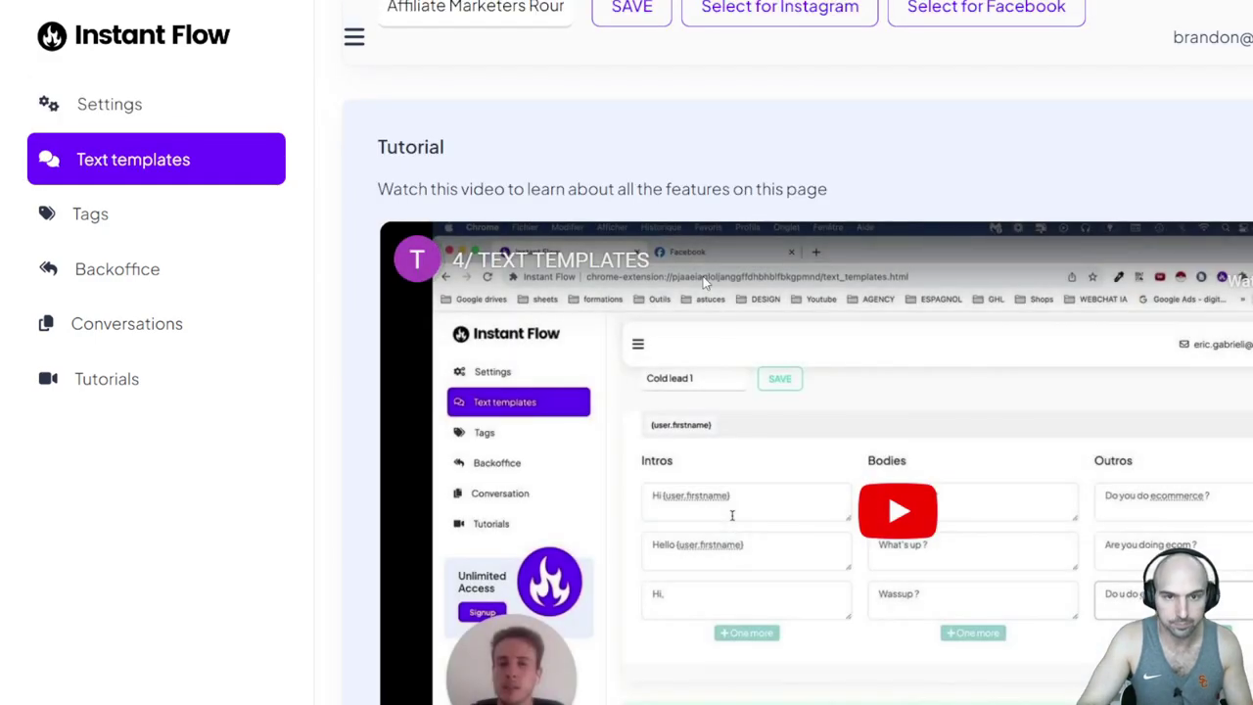
scroll(703, 276, up, 4)
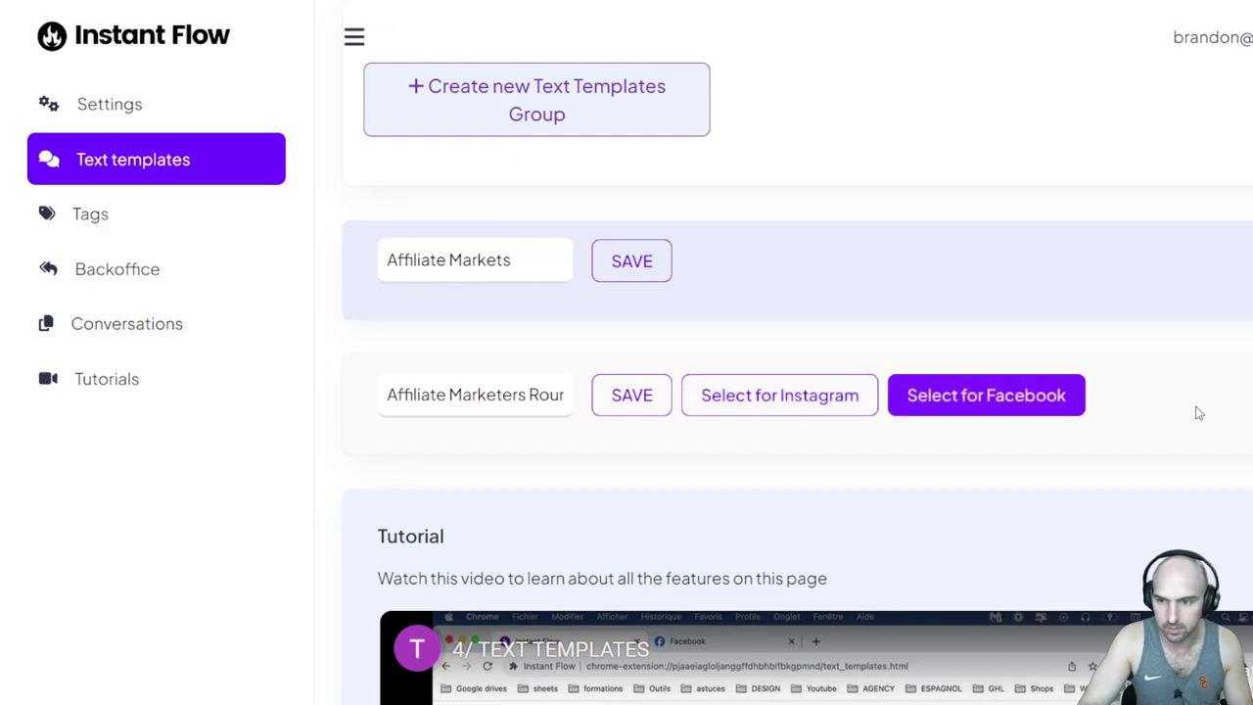
click(1126, 421)
scroll(820, 318, down, 3)
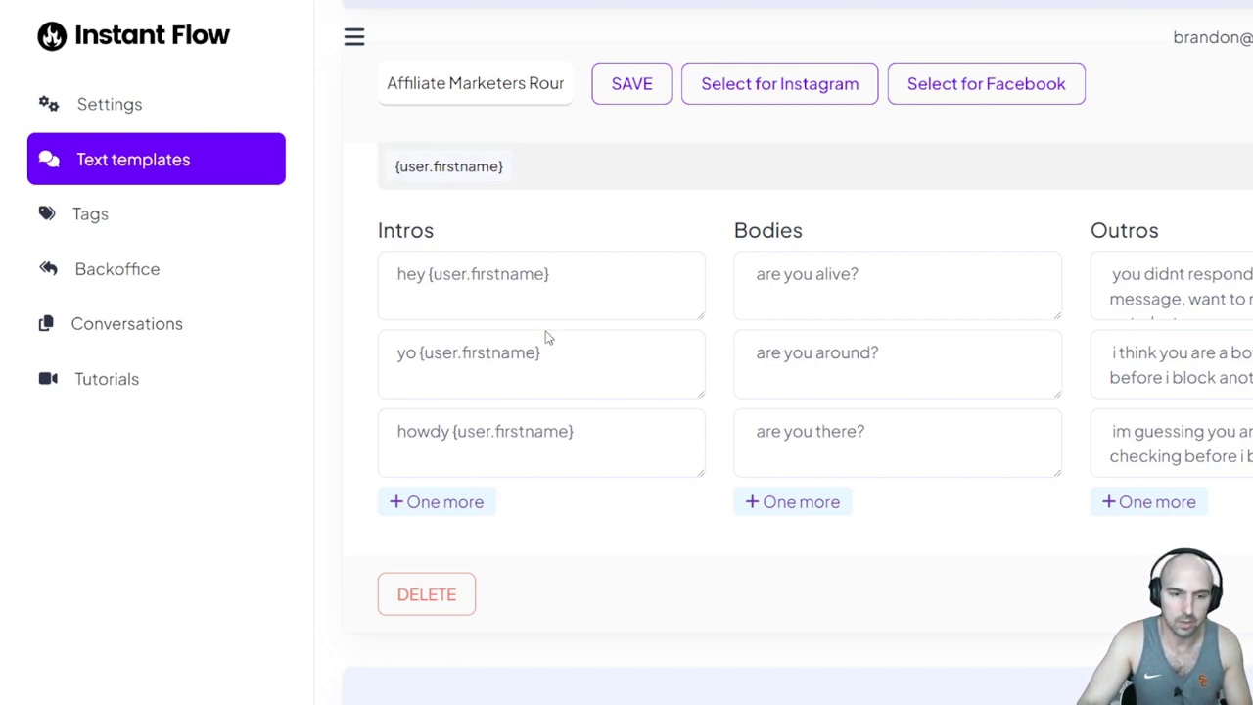
Step: Revisit the Facebook delay and maximum requests in Instant Flow's main settings, and return to the text template groups
scroll(877, 336, up, 5)
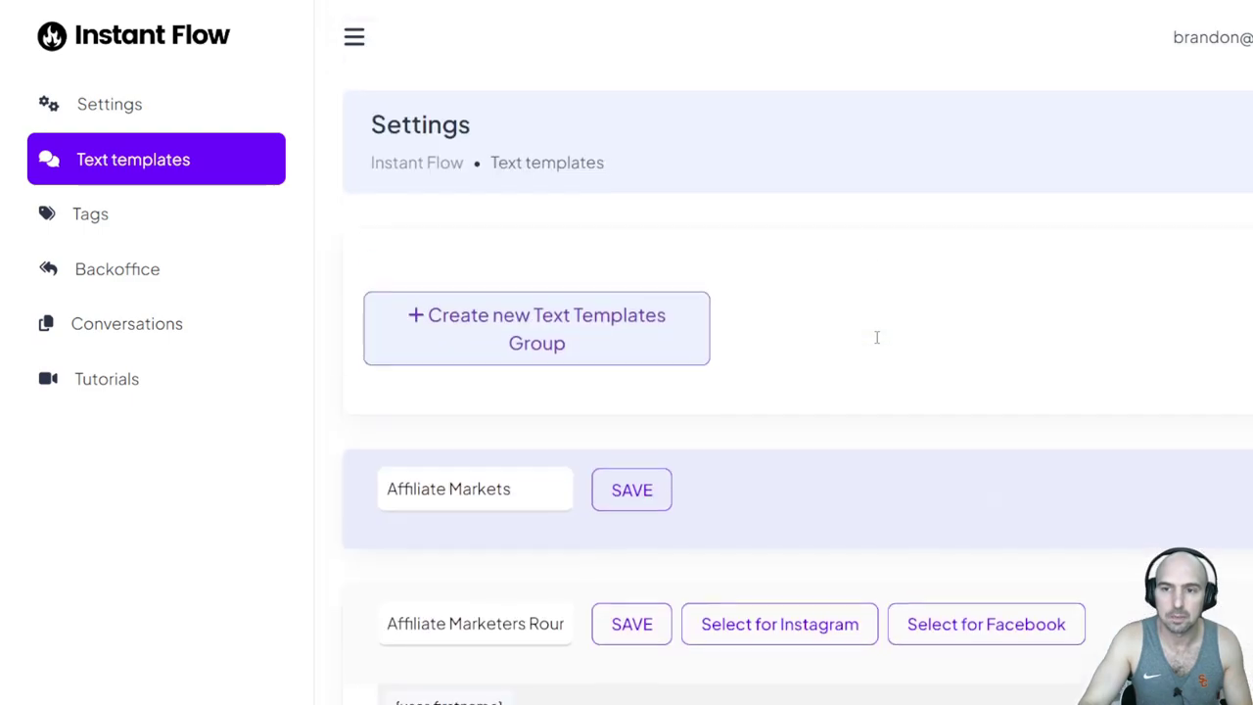
click(137, 108)
click(1008, 441)
scroll(764, 338, down, 6)
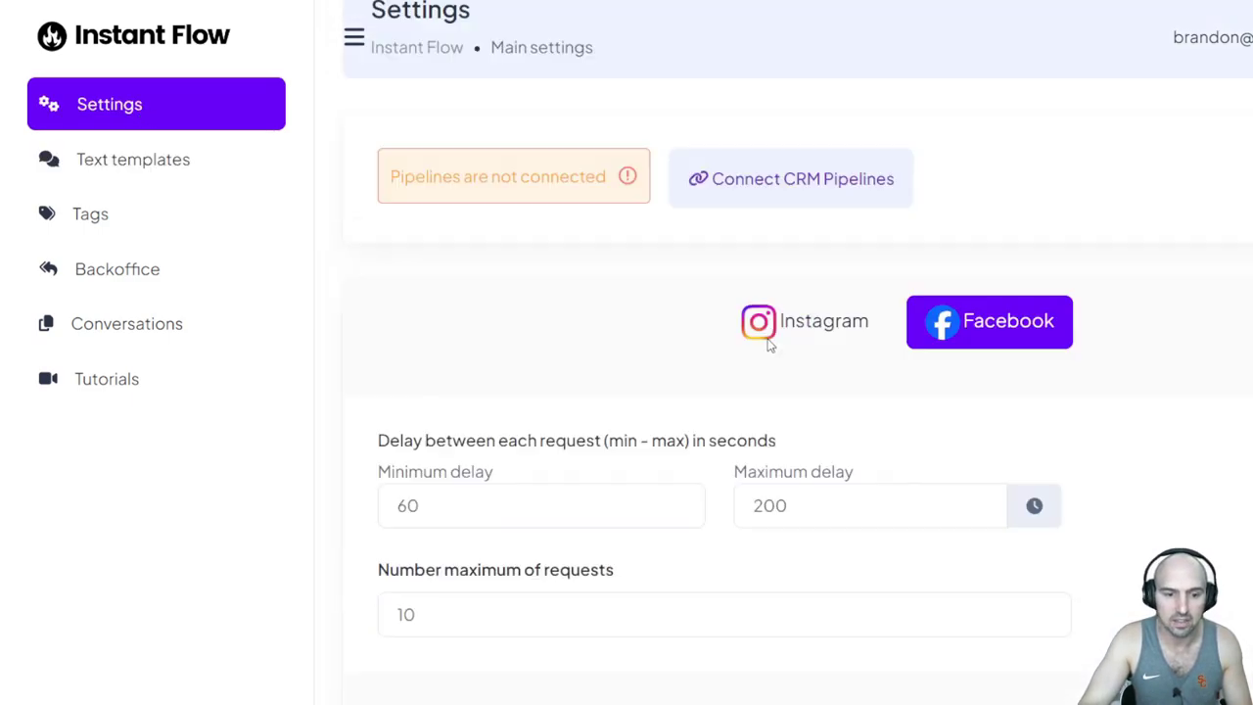
scroll(490, 255, up, 3)
click(218, 179)
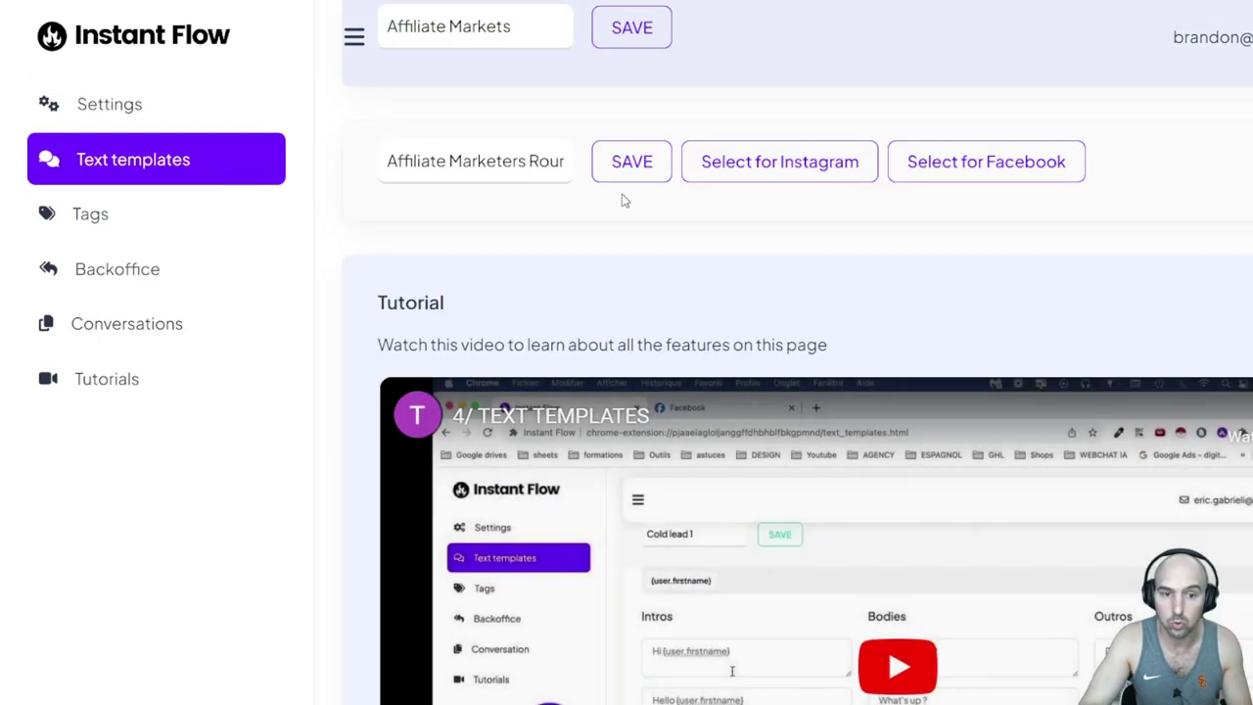
scroll(685, 235, up, 4)
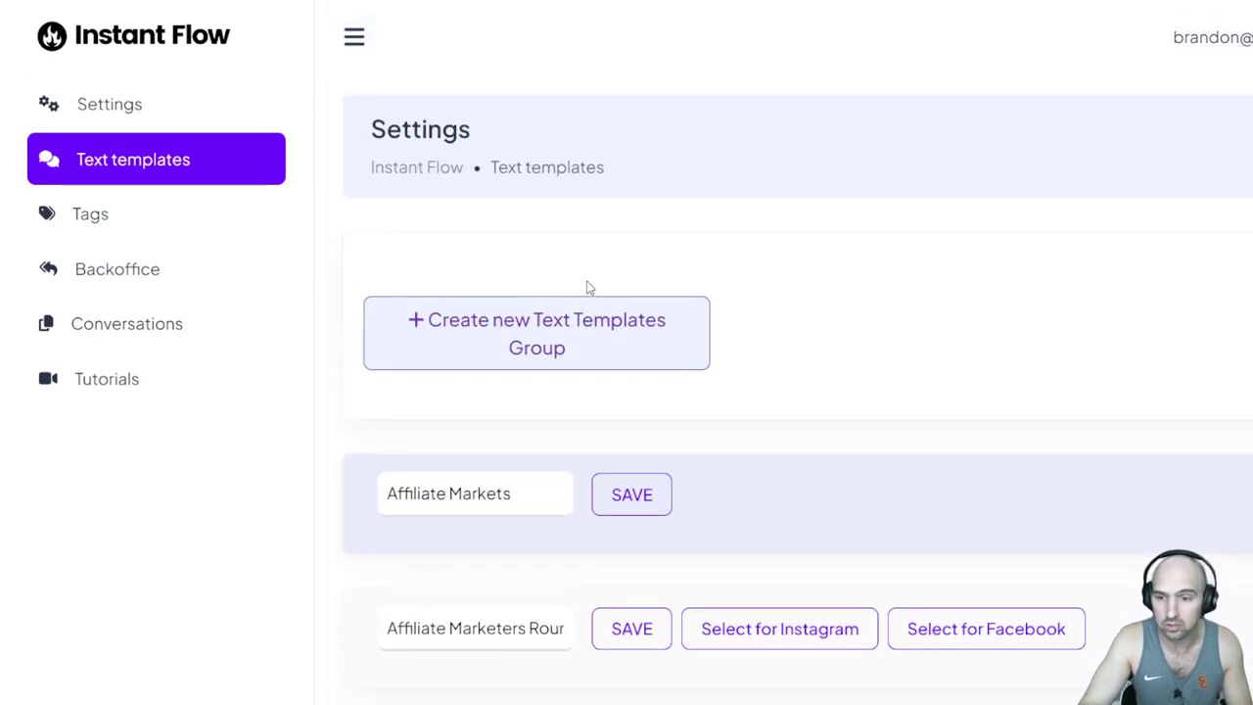
Step: Expand the Affiliate Markets text template group and review its intros, bodies and outros, highlighting the body "It's been Crazy With A New Born"
scroll(587, 283, down, 3)
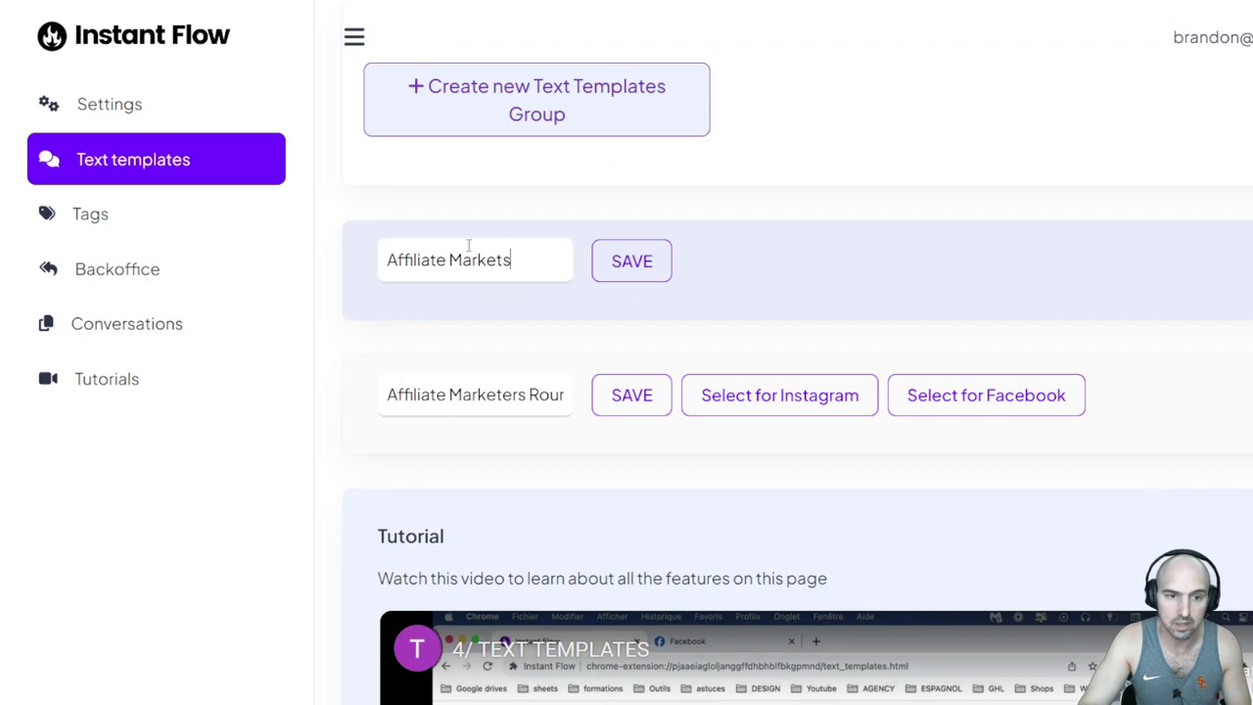
click(972, 258)
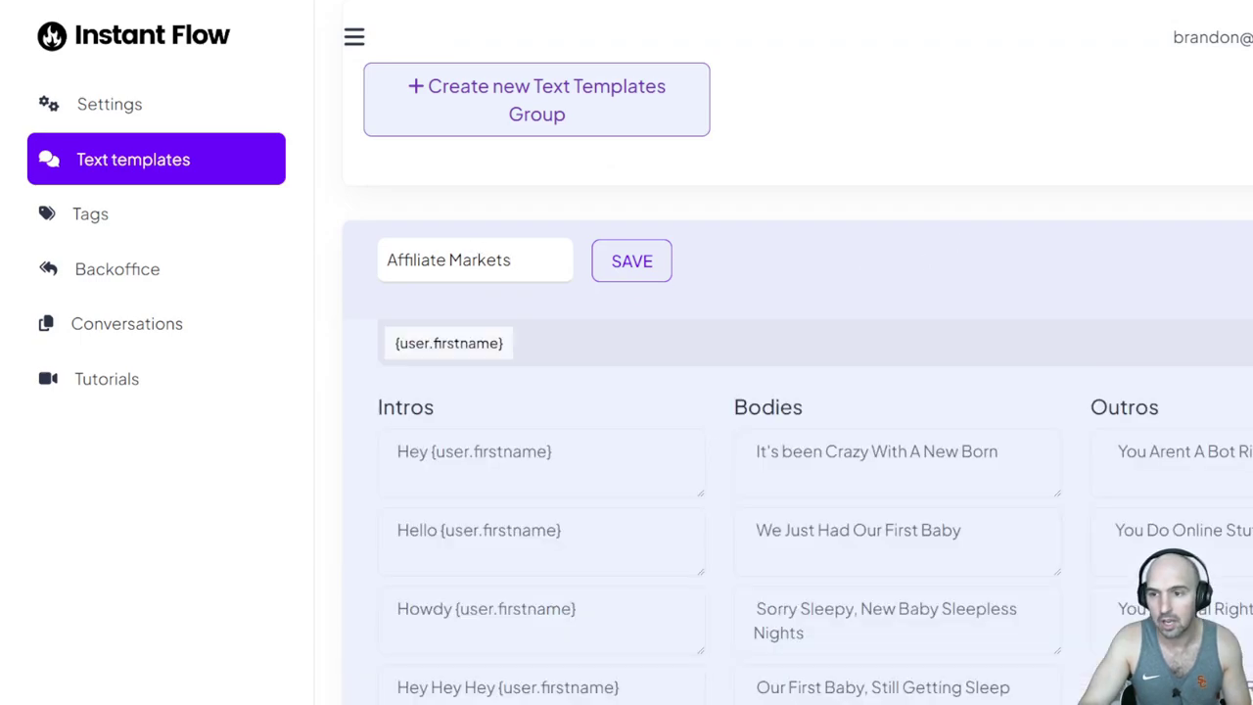
scroll(789, 298, down, 3)
scroll(587, 235, down, 4)
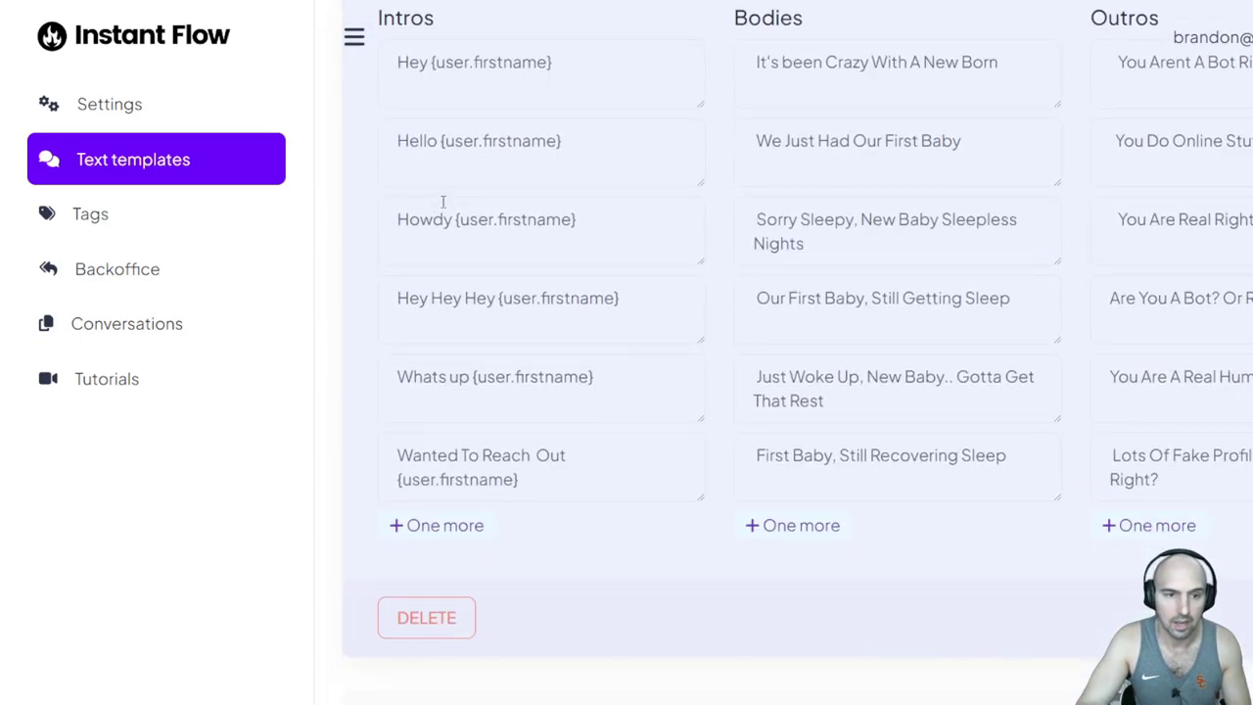
scroll(529, 157, up, 2)
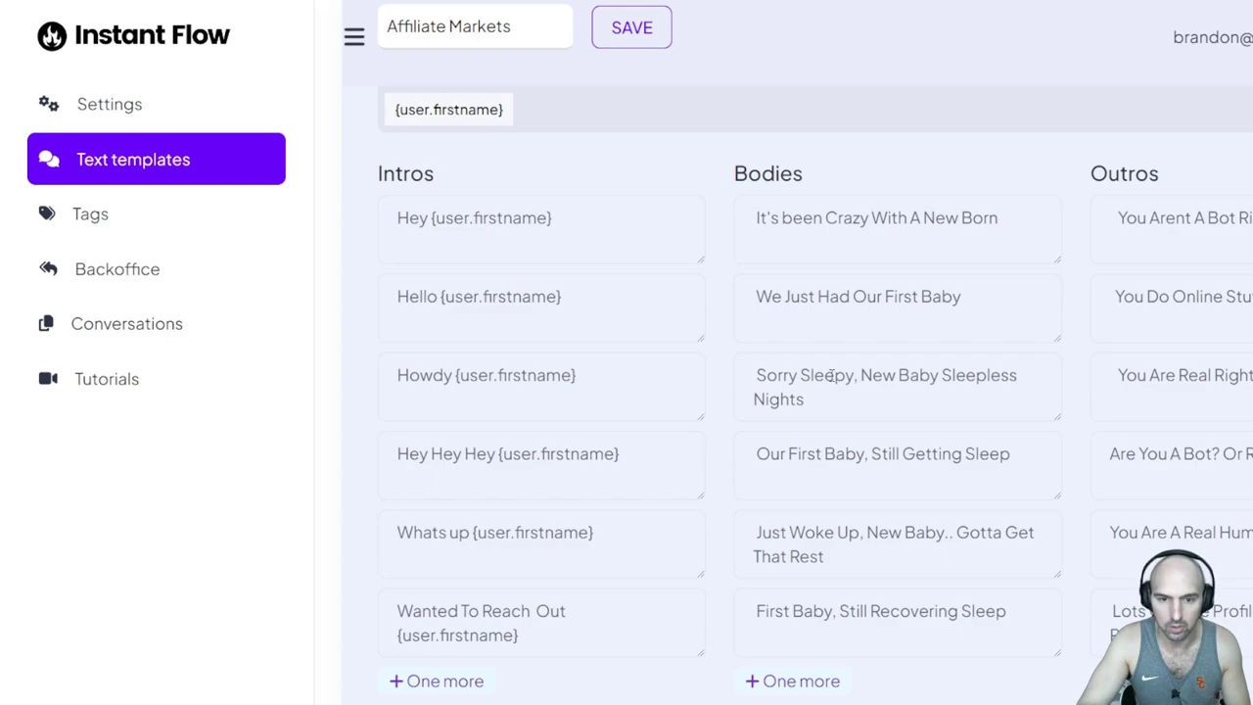
scroll(830, 375, up, 2)
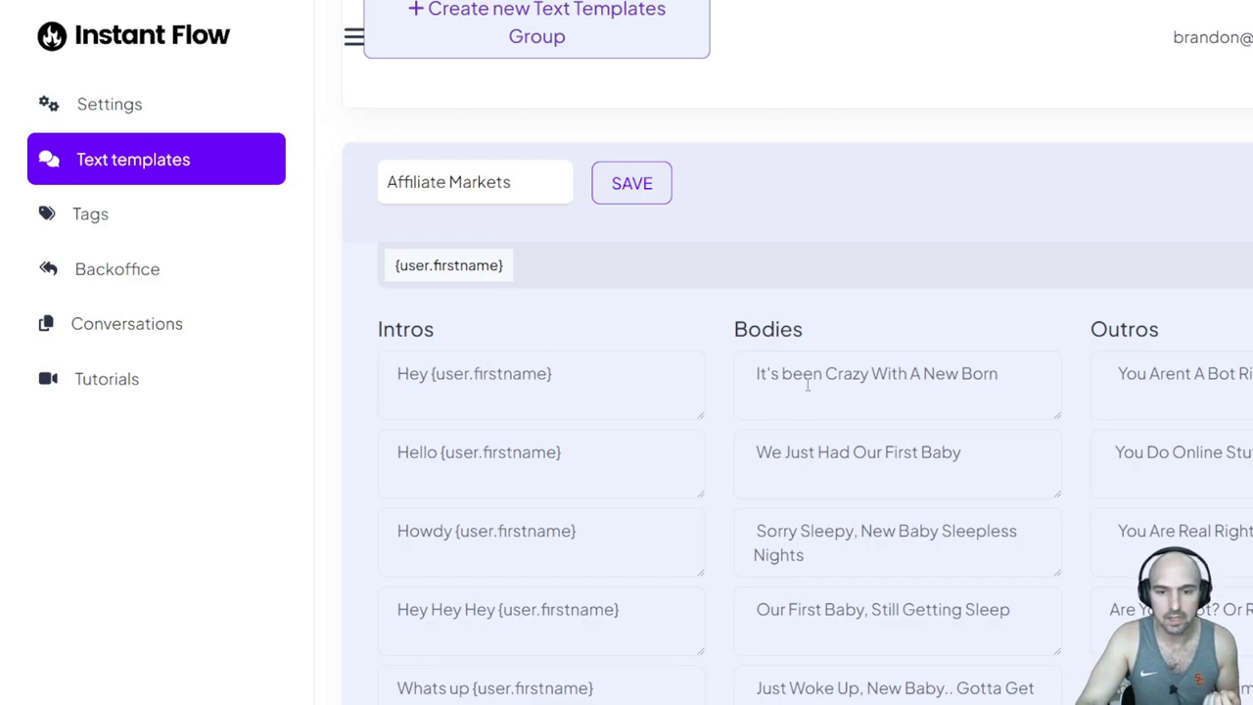
drag(782, 377, 1021, 383)
scroll(1021, 387, down, 2)
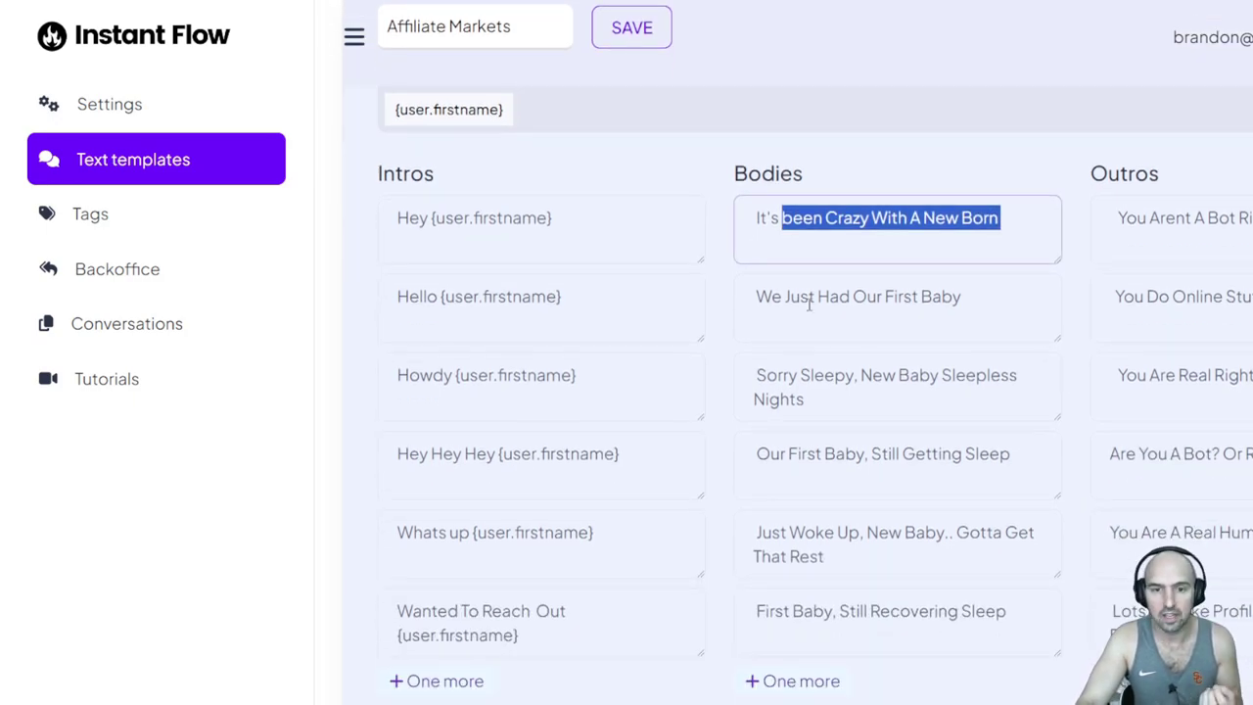
scroll(806, 313, down, 3)
scroll(689, 321, up, 2)
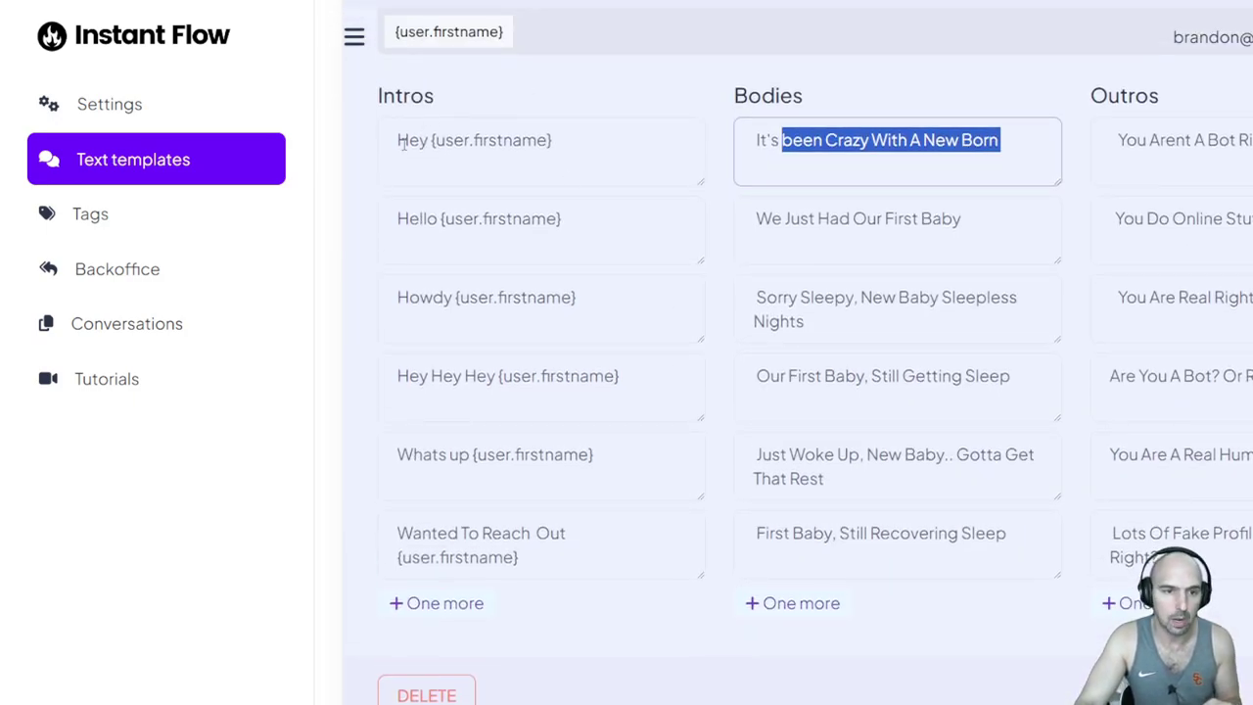
Step: Highlight a sample message combination: the "Hey" intro, the body "Our First Baby, Still Getting Sleep" and the first outro
drag(401, 143, 568, 159)
drag(768, 376, 1018, 381)
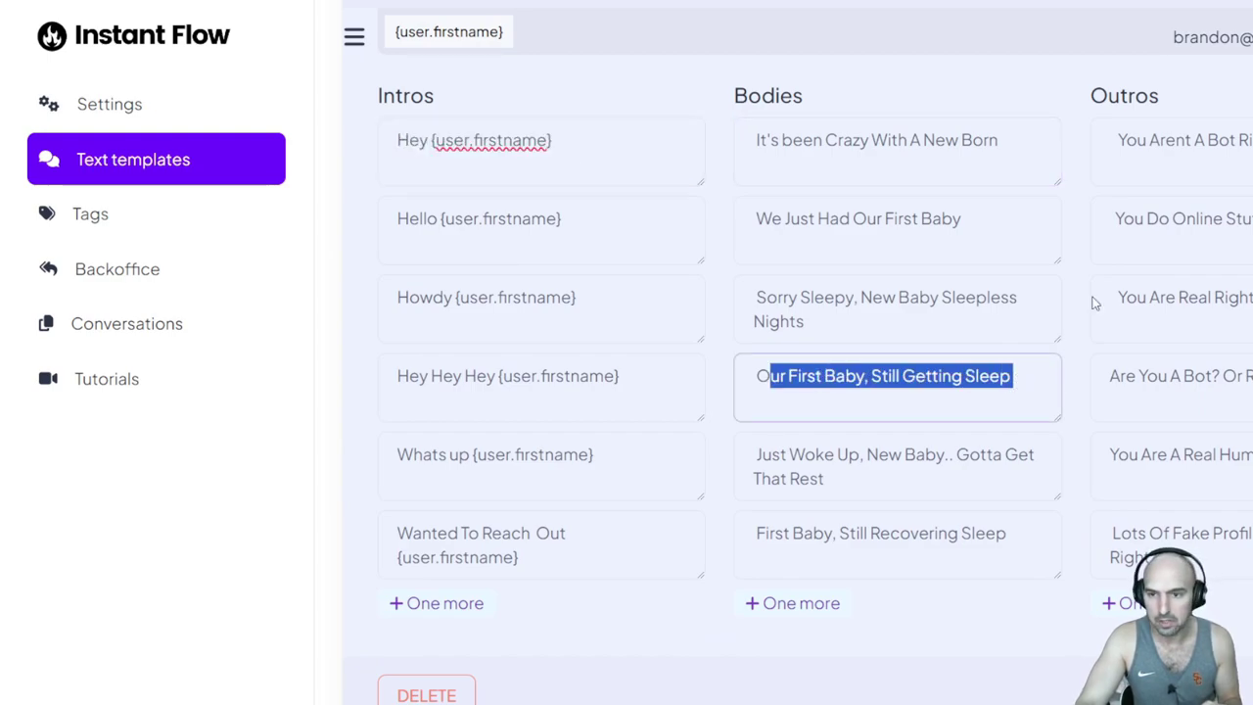
drag(1126, 142, 1252, 142)
Step: Highlight a second combination: the "Hello" intro, the body "We Just Had Our First Baby" and the last outro about fake profiles
drag(401, 217, 609, 216)
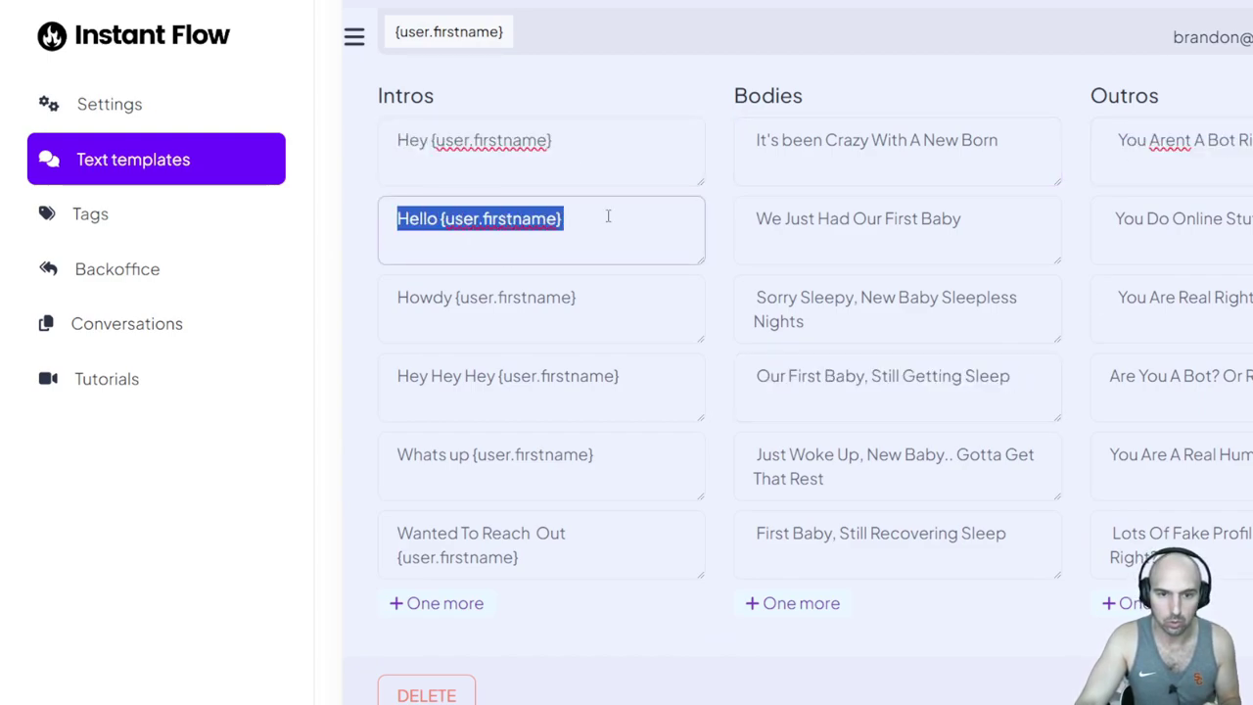
click(787, 217)
drag(787, 218, 966, 220)
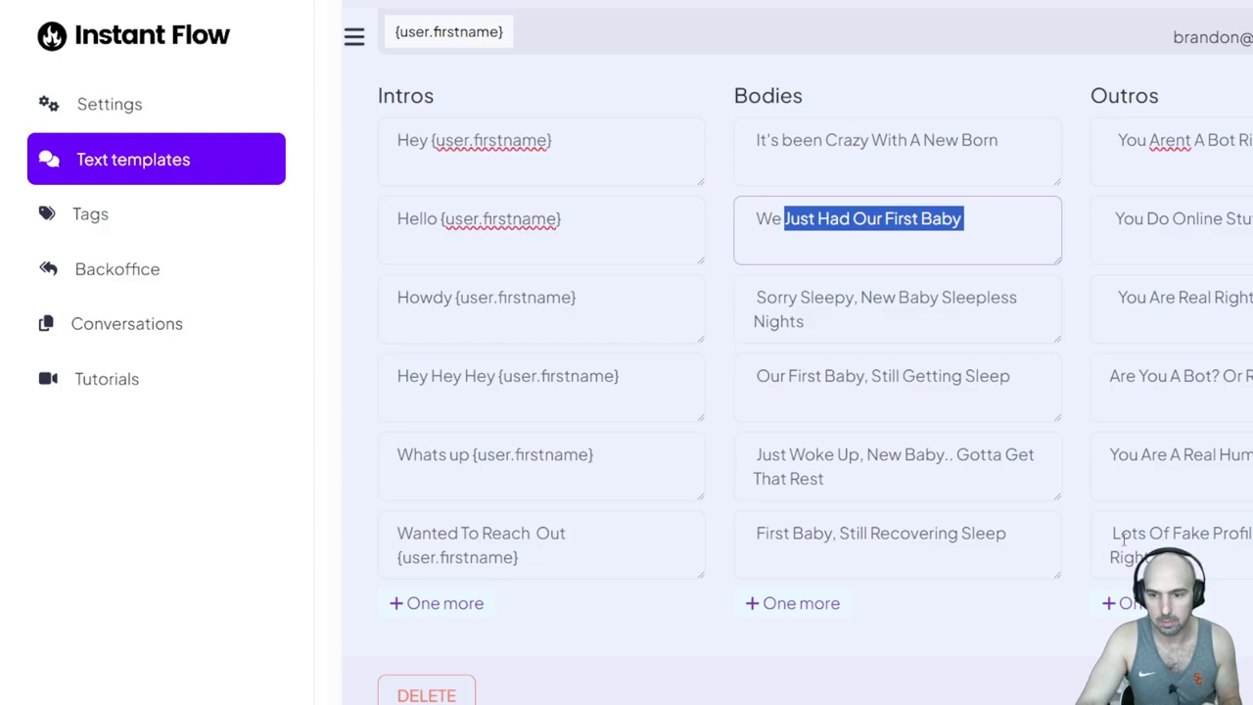
drag(1116, 533, 1252, 558)
Step: Highlight a third combination from the "Whats up" intro, the new born body and the "You Are Real Right" outro, and look over the remaining template groups
drag(398, 455, 684, 453)
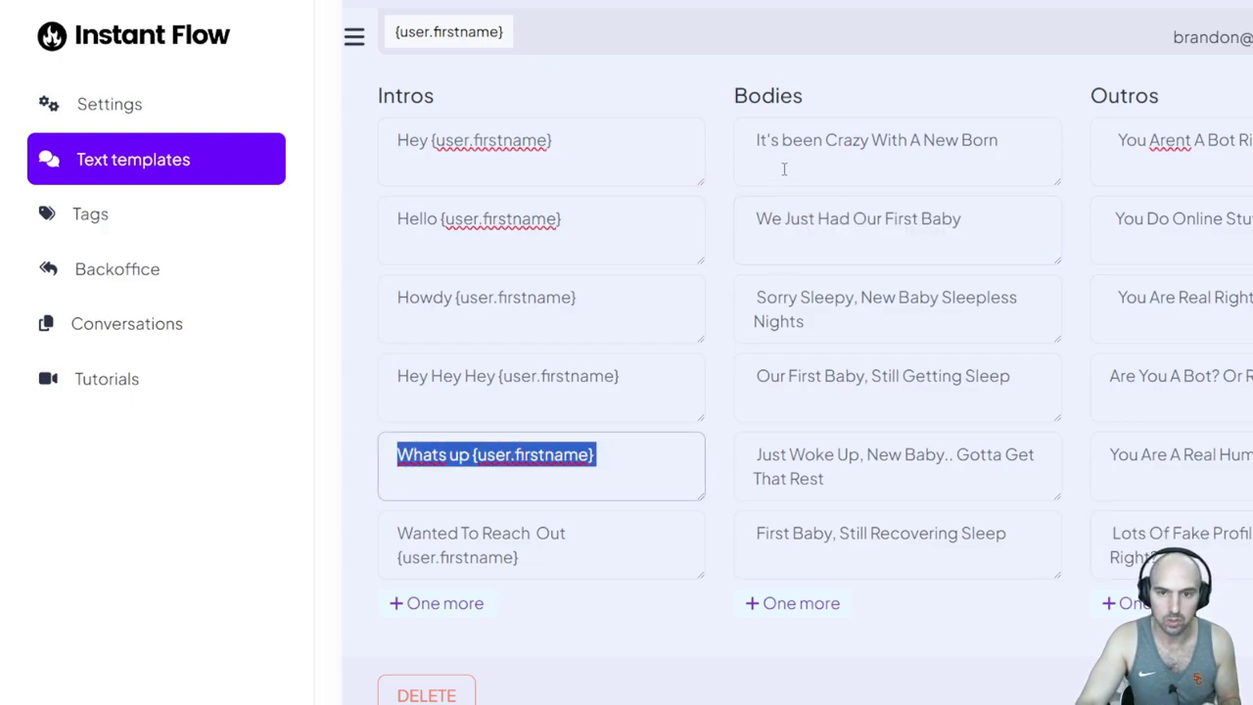
drag(769, 142, 1084, 151)
drag(1118, 298, 1252, 299)
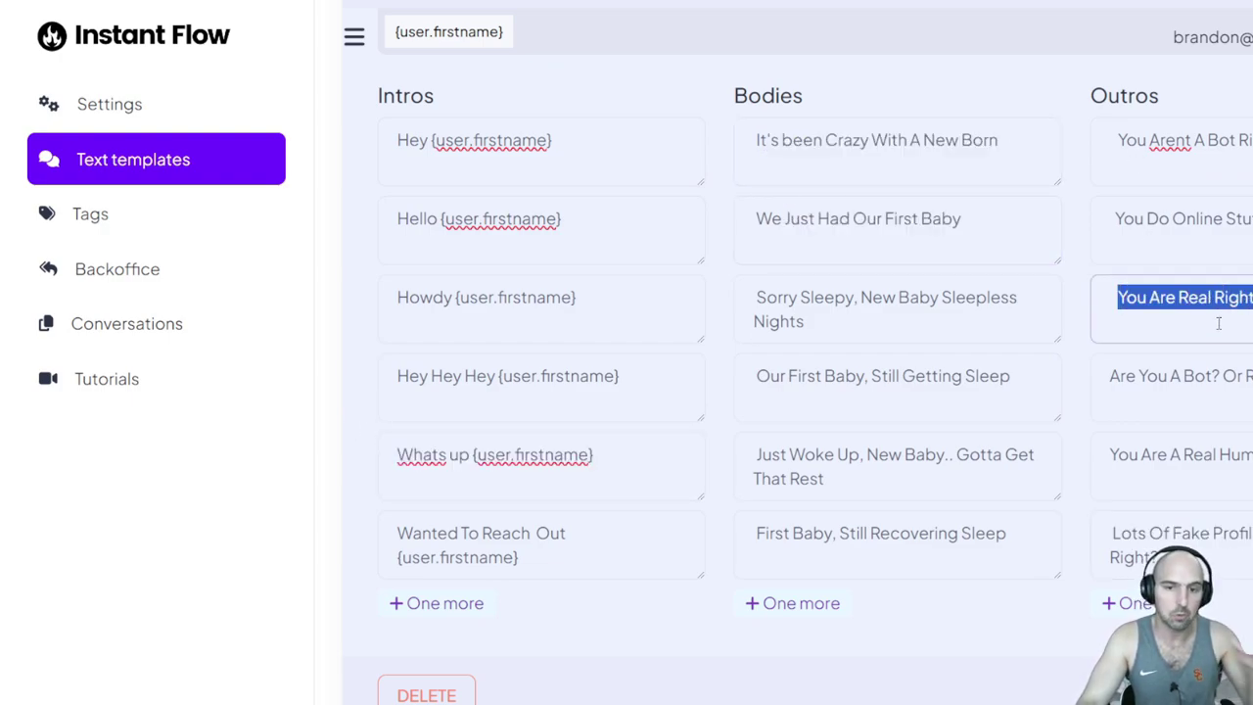
scroll(793, 329, down, 3)
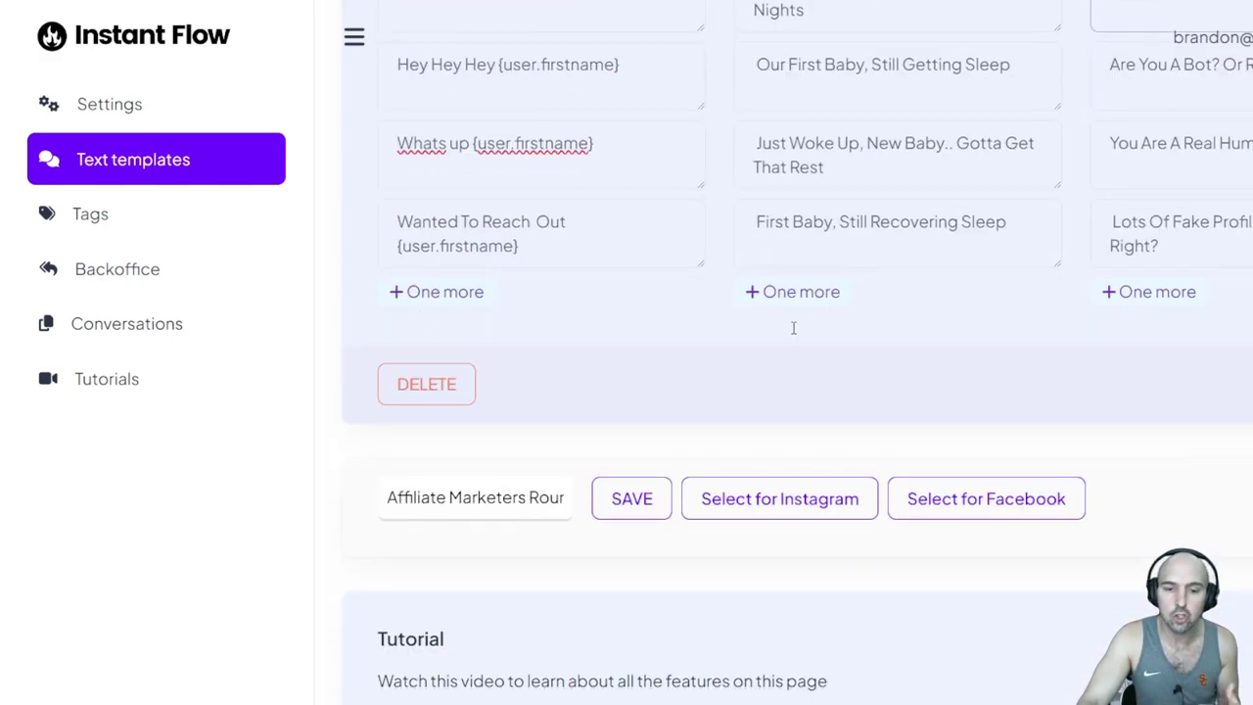
scroll(793, 328, down, 2)
scroll(793, 339, up, 7)
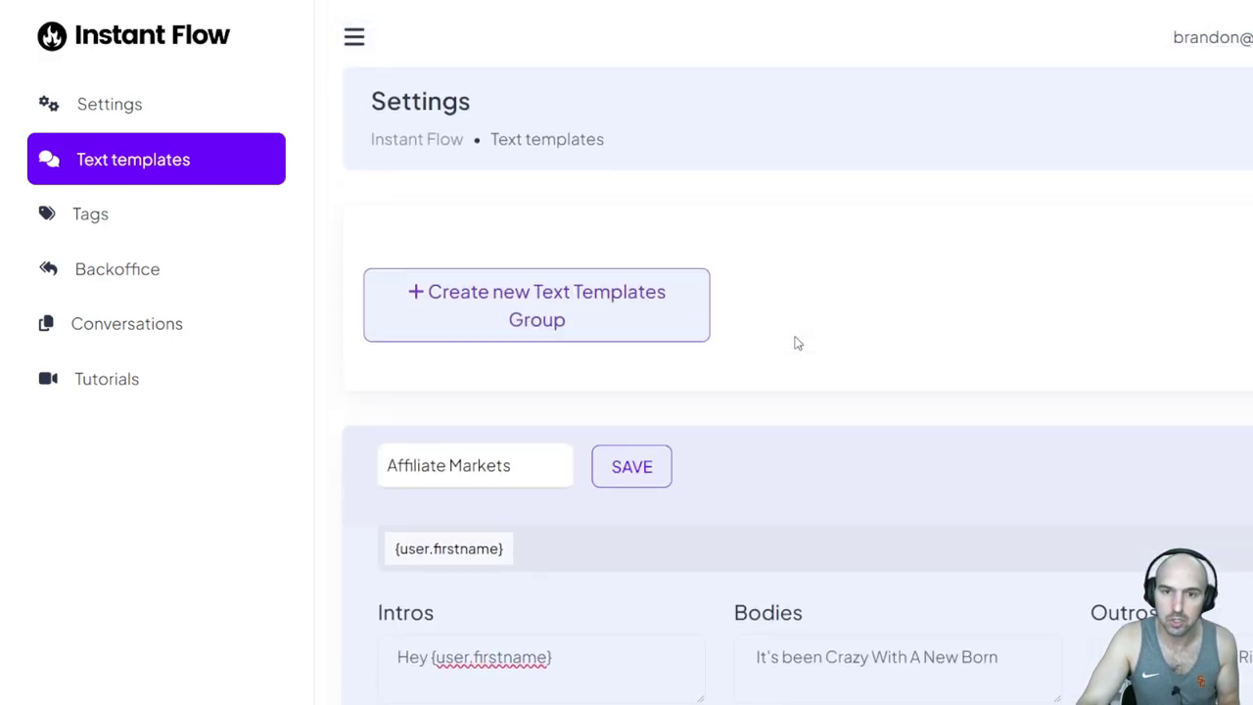